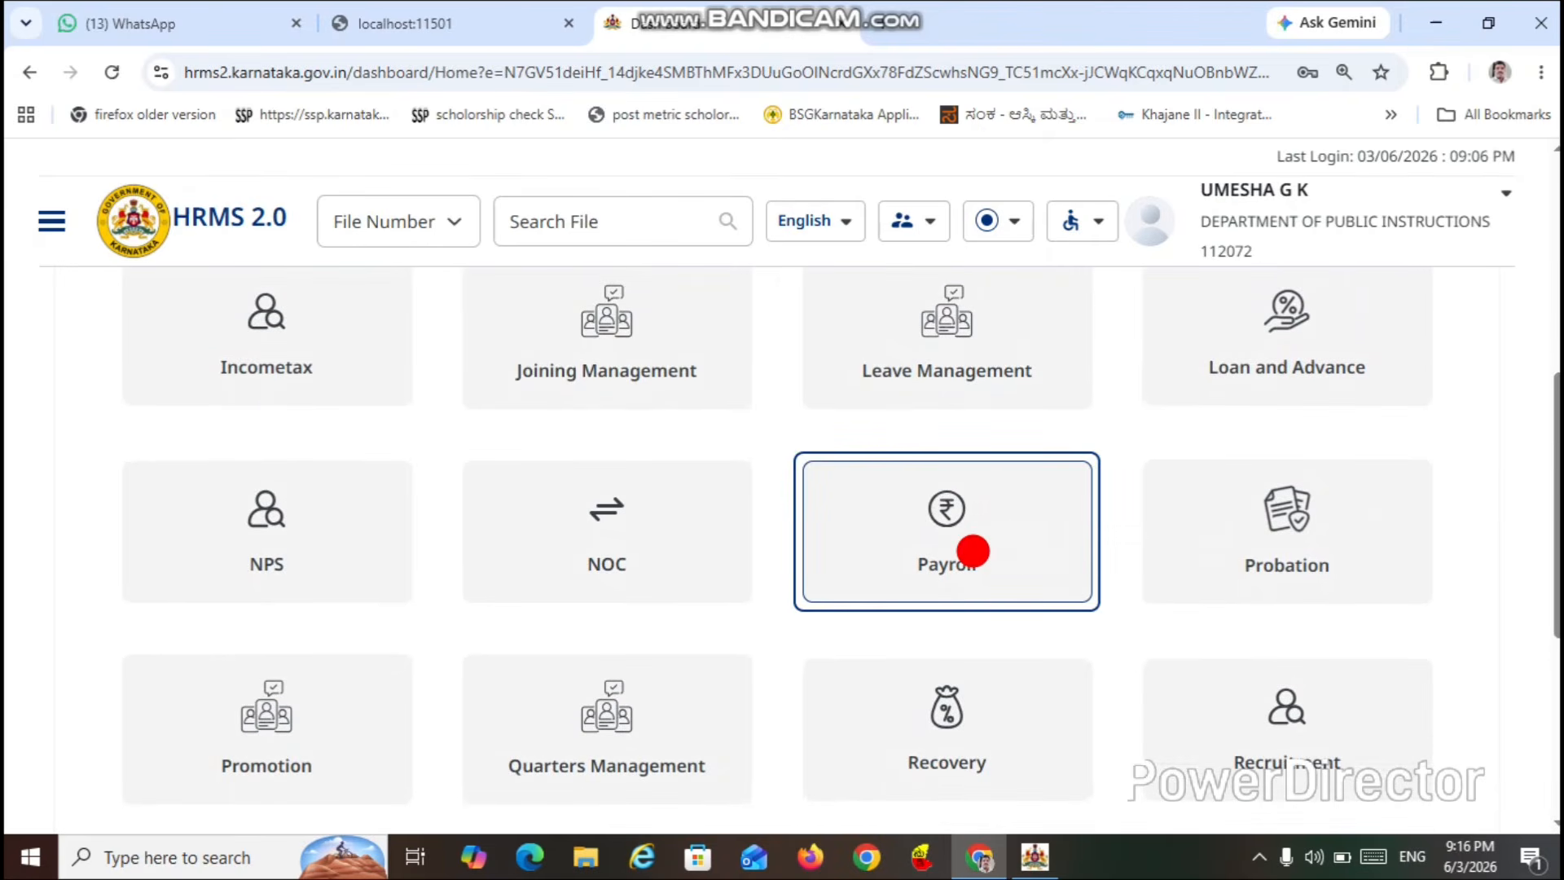
# - Enter the Payroll module with the Pay-Initiator role and dismiss the error alert
pyautogui.click(972, 551)
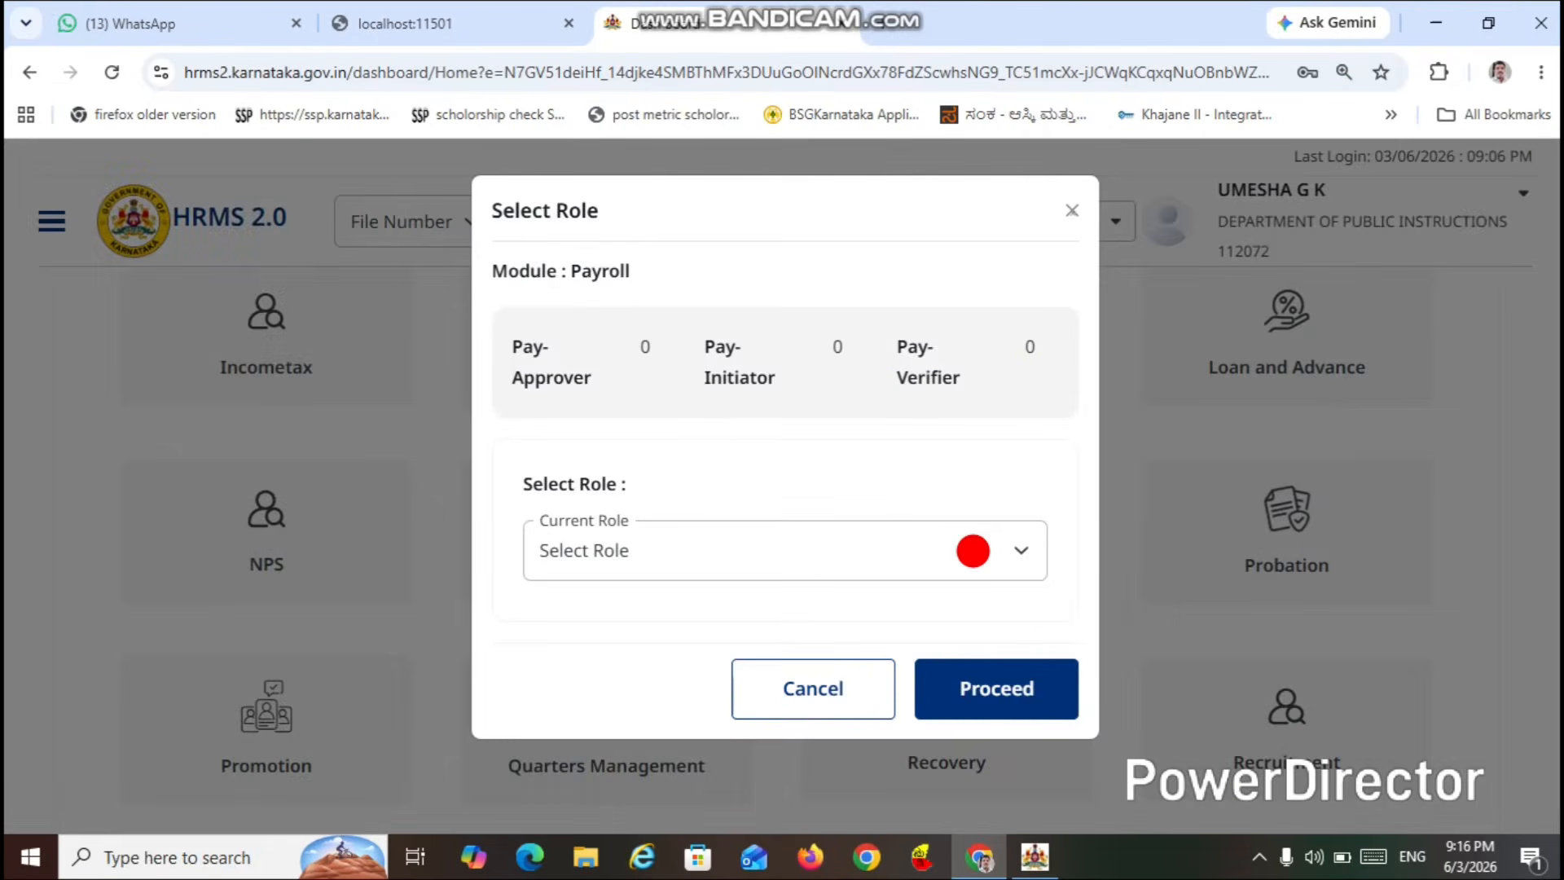
pyautogui.click(973, 550)
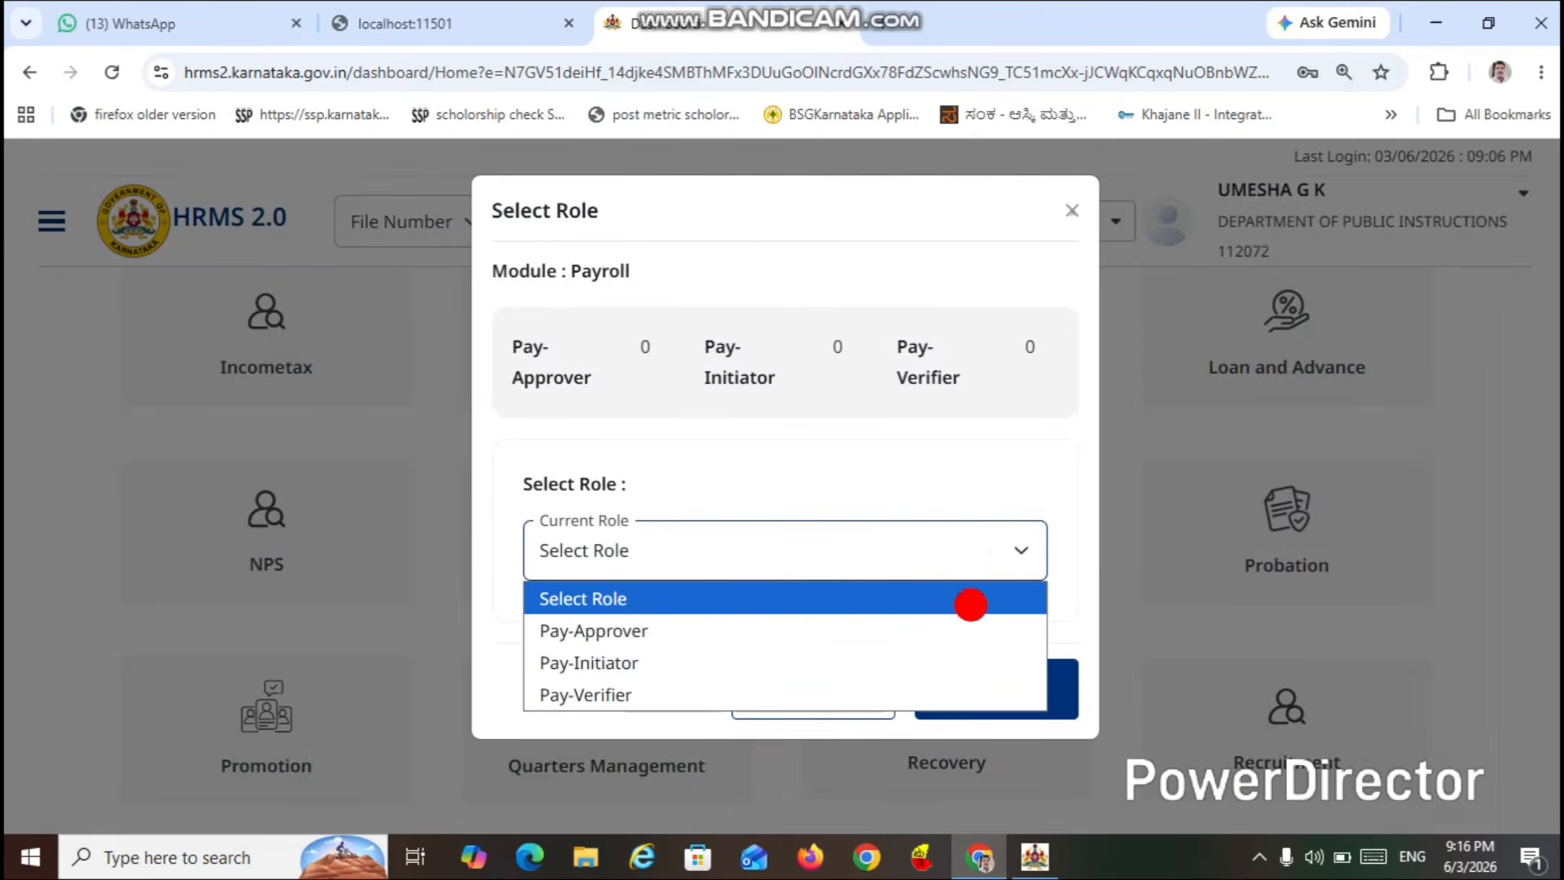
pyautogui.click(958, 658)
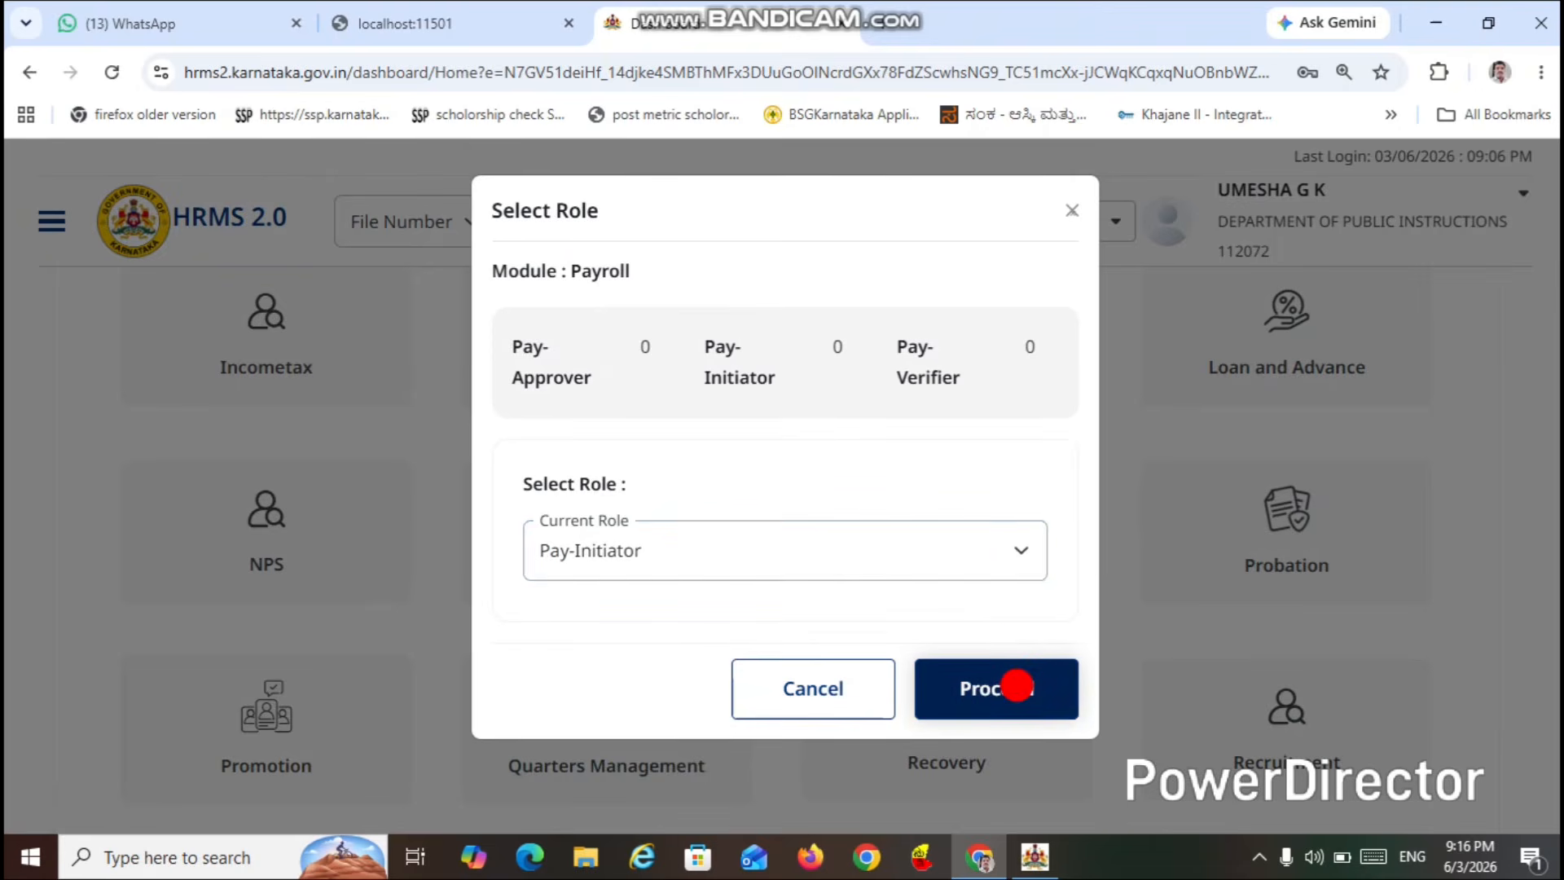
pyautogui.click(1016, 685)
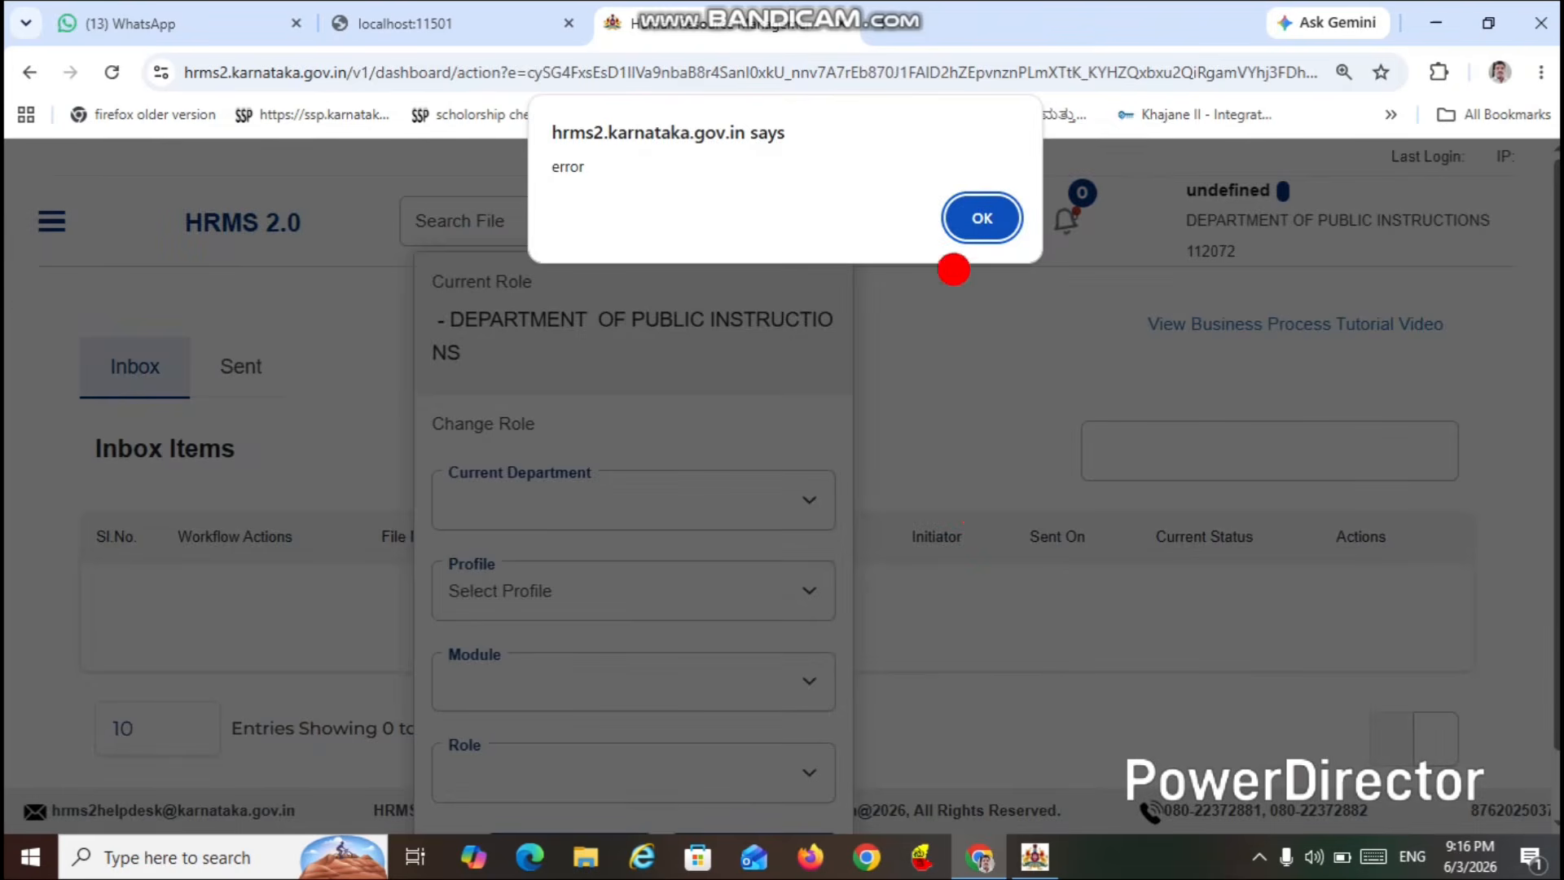
pyautogui.click(978, 206)
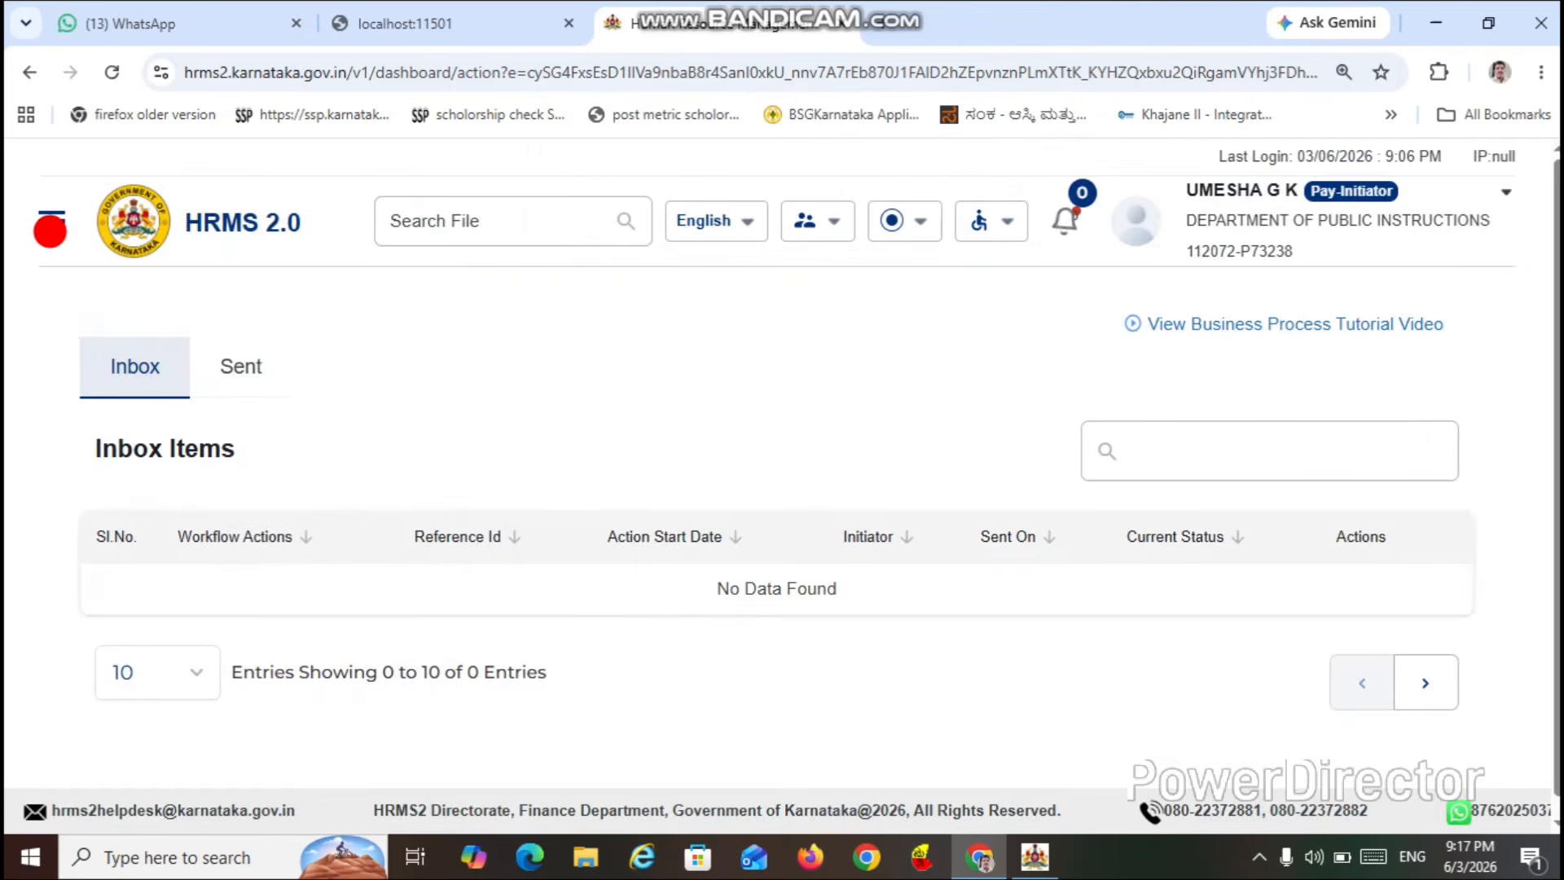
# - Open the payroll Draft Paybill page for the salary month MAY, 2026
pyautogui.click(49, 229)
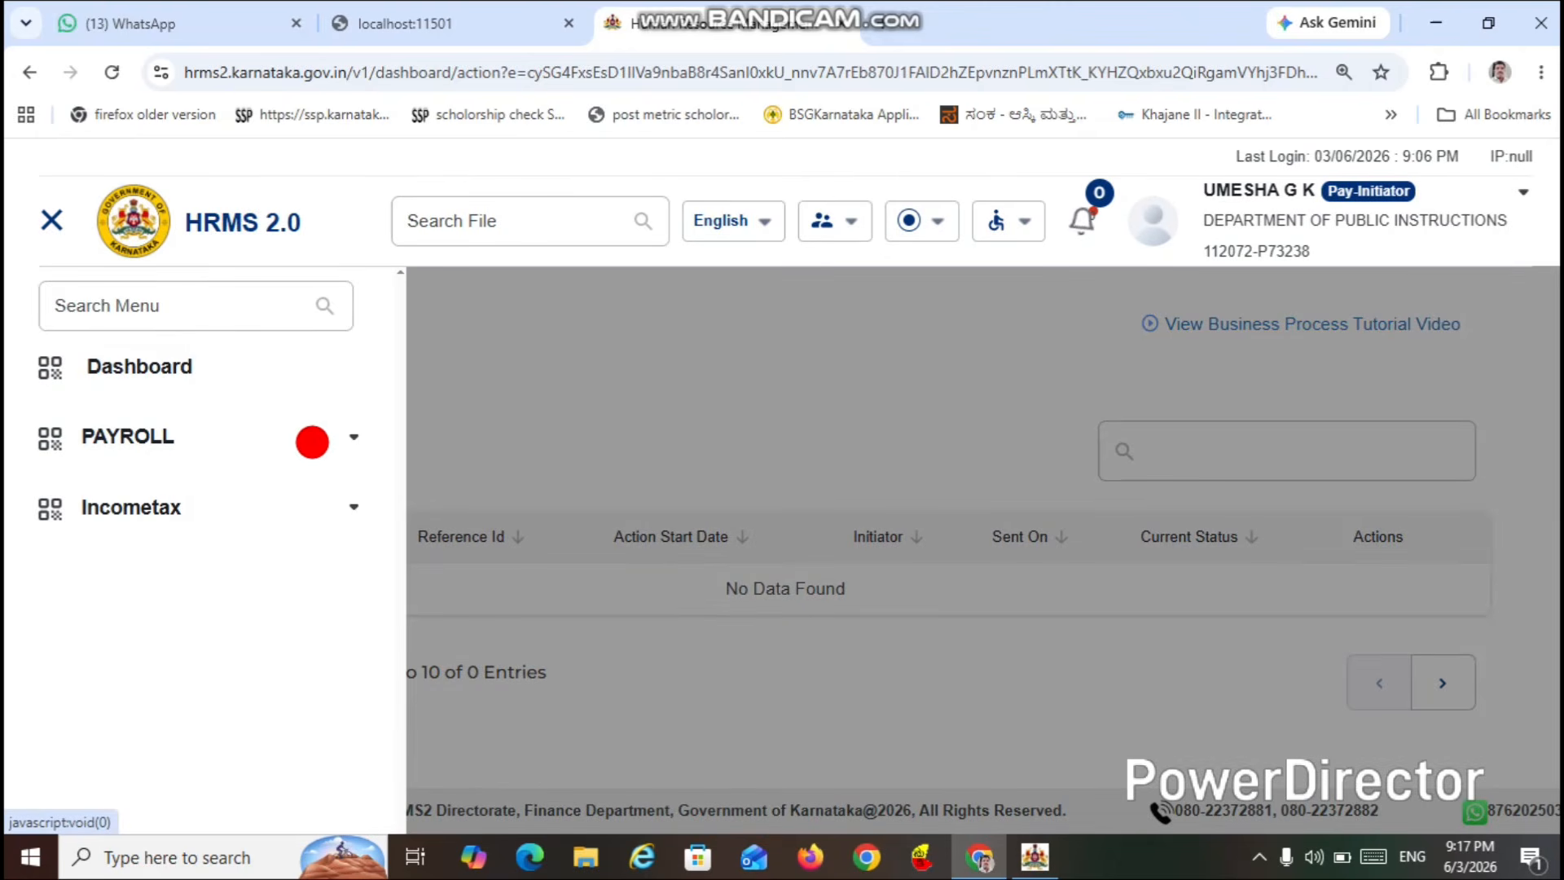
pyautogui.click(339, 433)
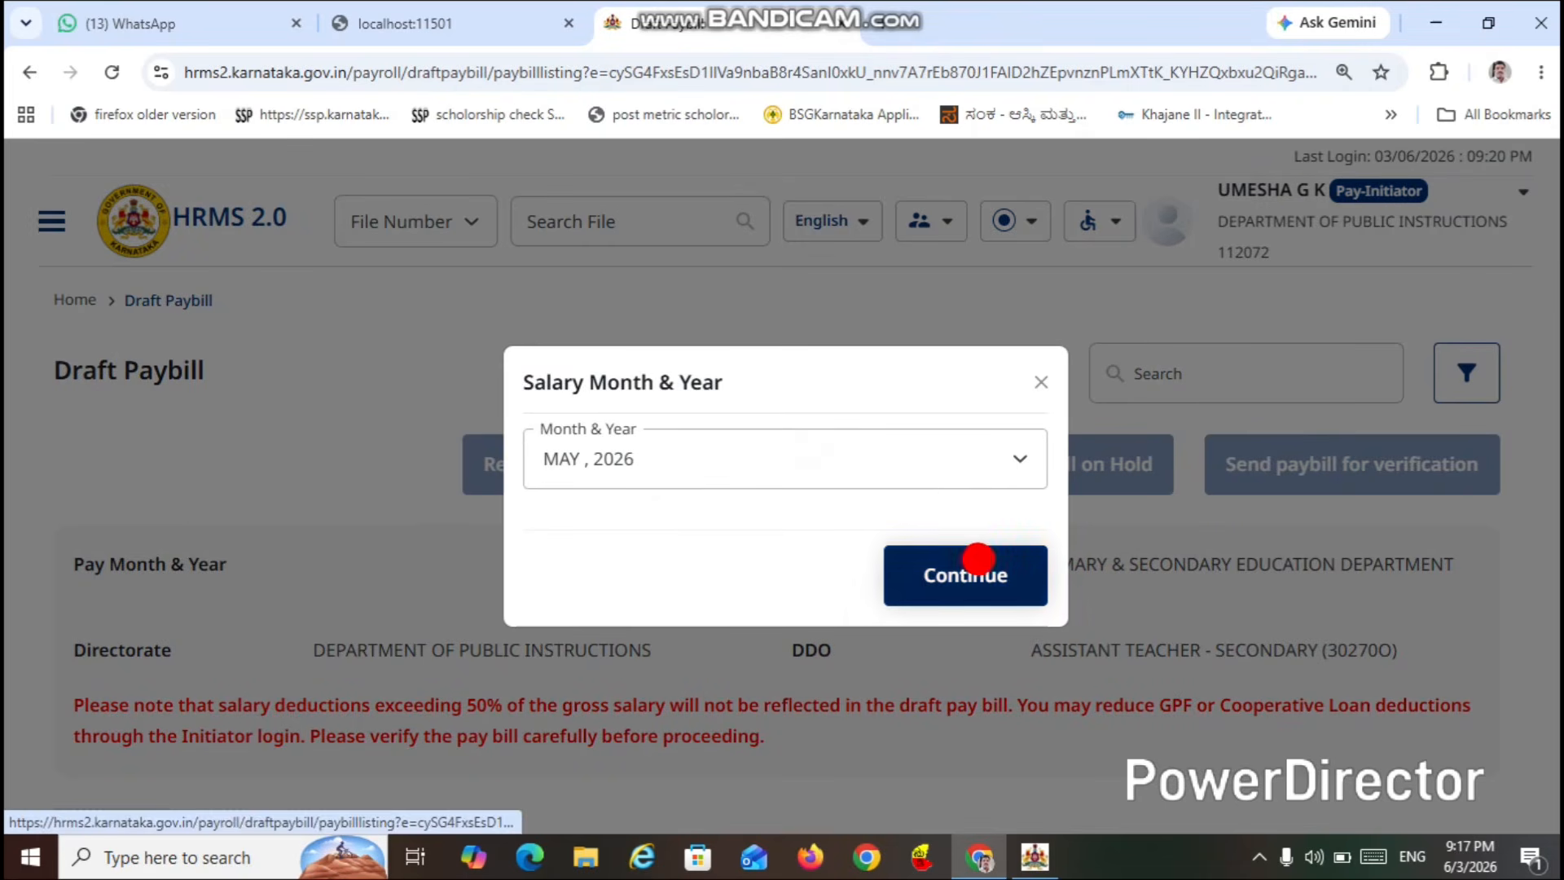
pyautogui.click(977, 560)
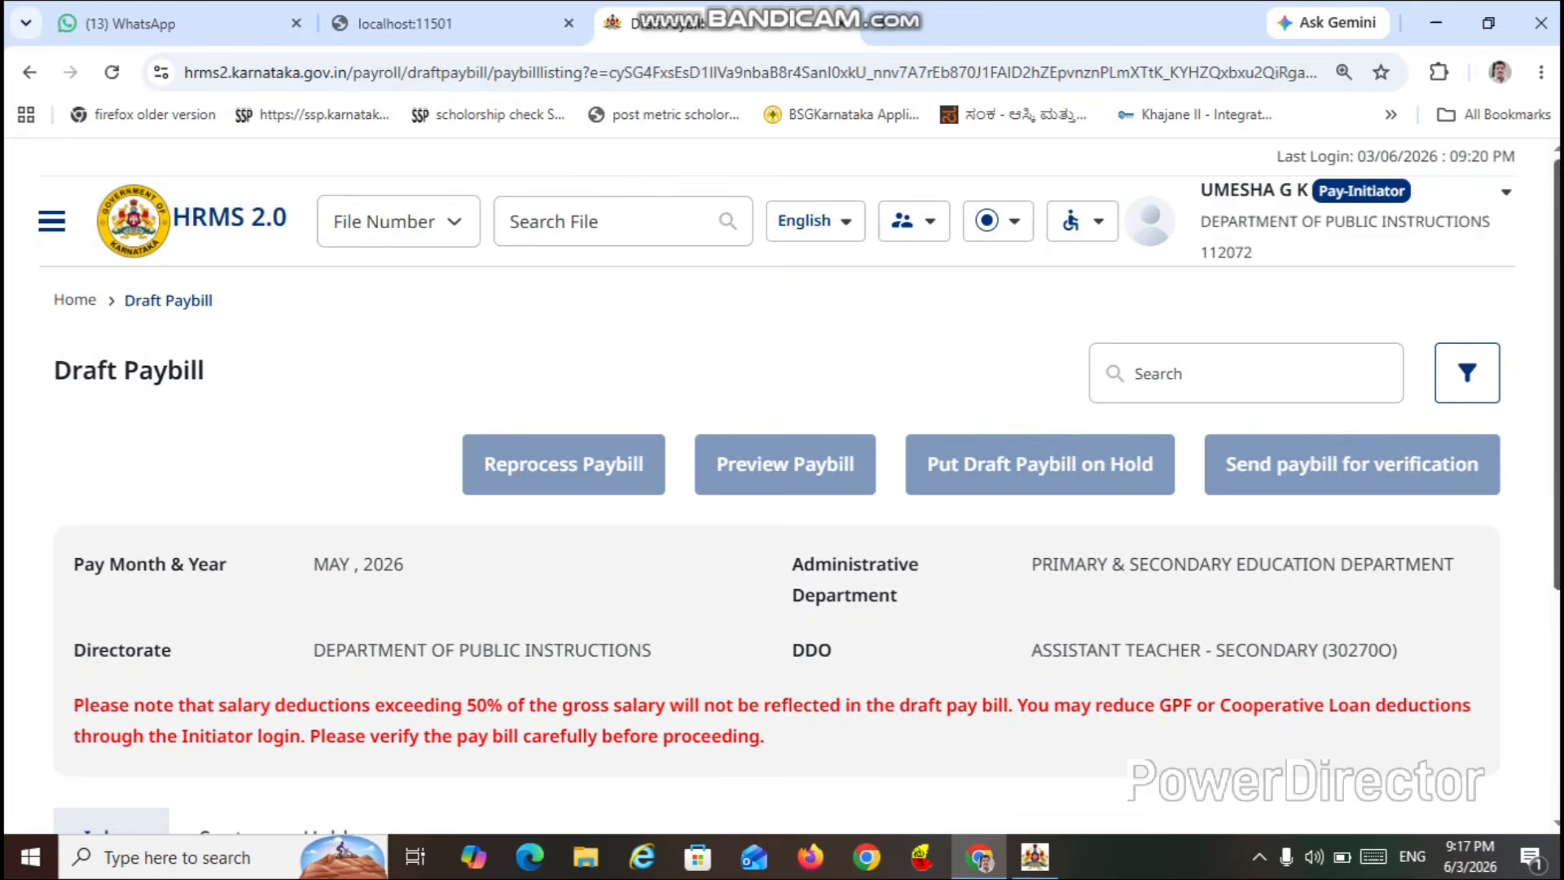
# - Select the GOVERNMENT HIGH SCHOOL KURUVANKA paybill in the inbox and open its draft paybill details
pyautogui.scroll(-3, 1550, 415)
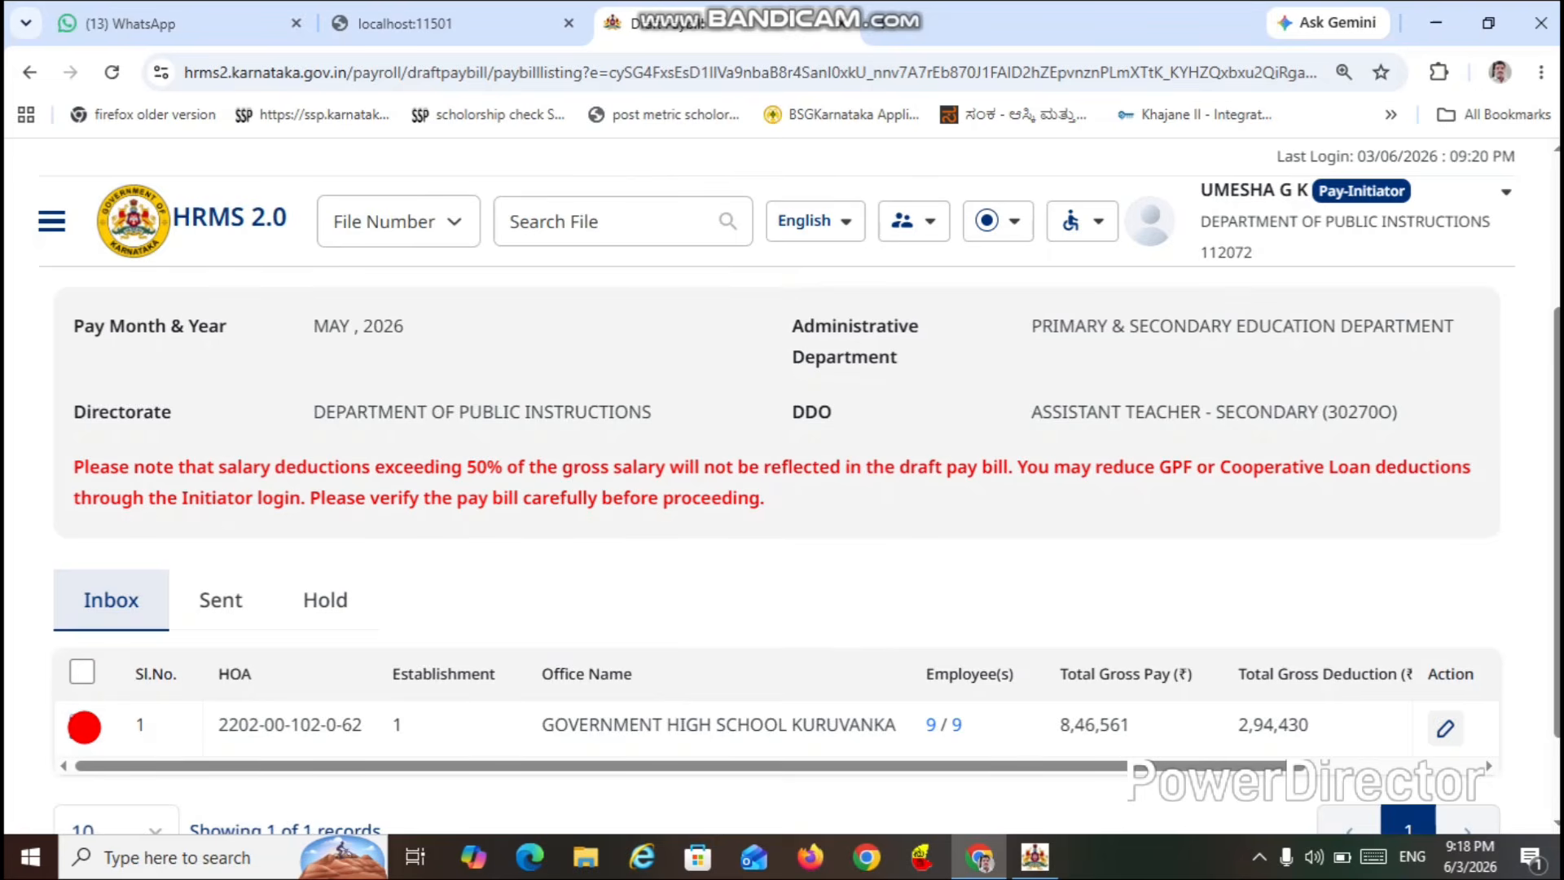
pyautogui.click(84, 726)
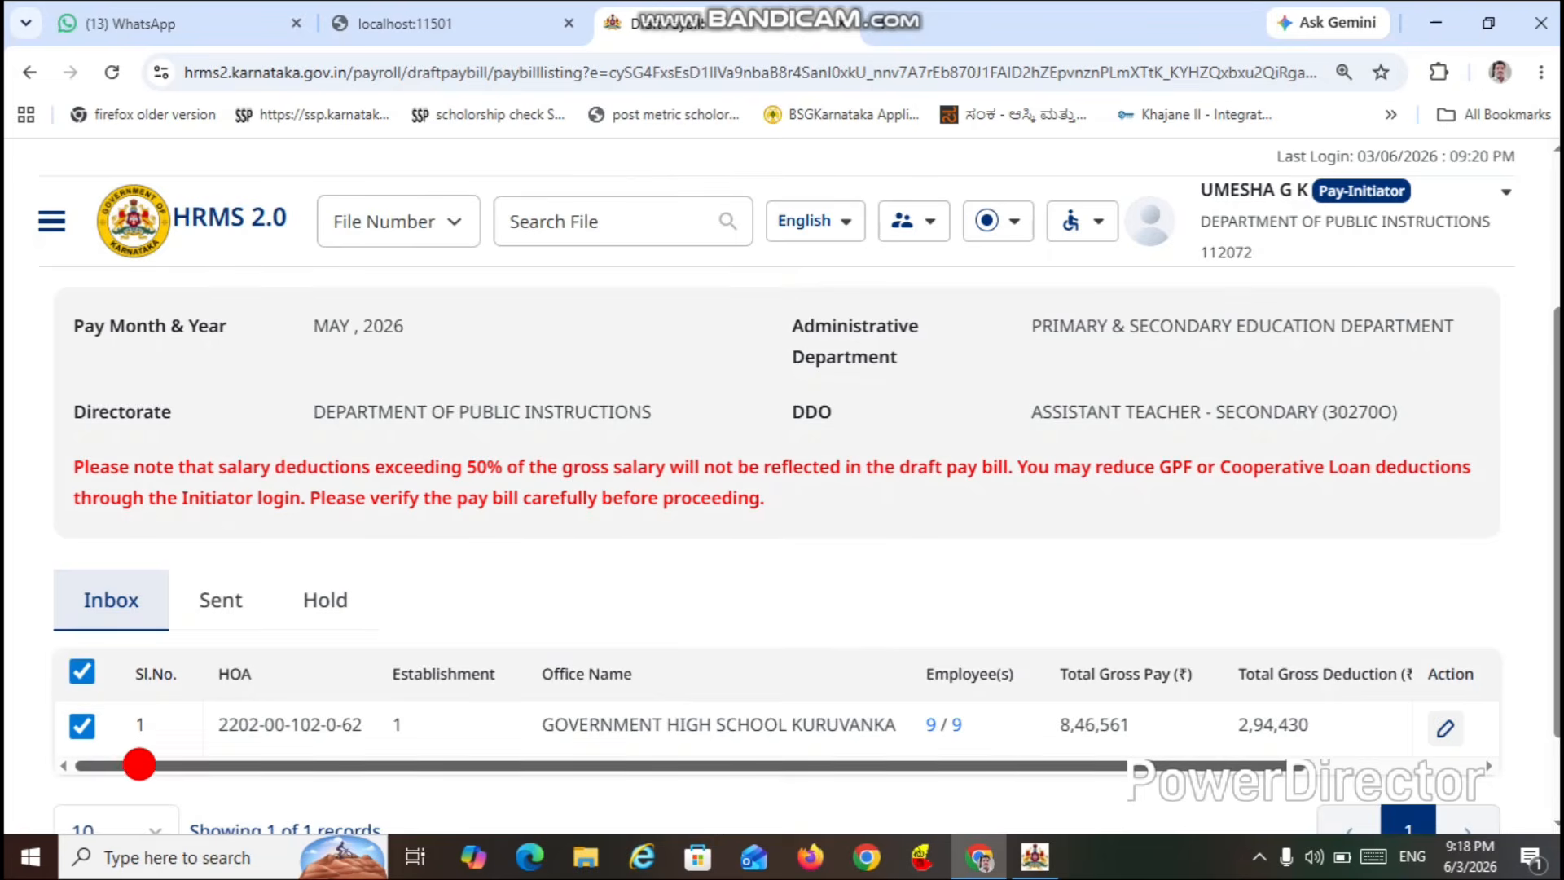
pyautogui.moveTo(140, 760); pyautogui.dragTo(494, 740)
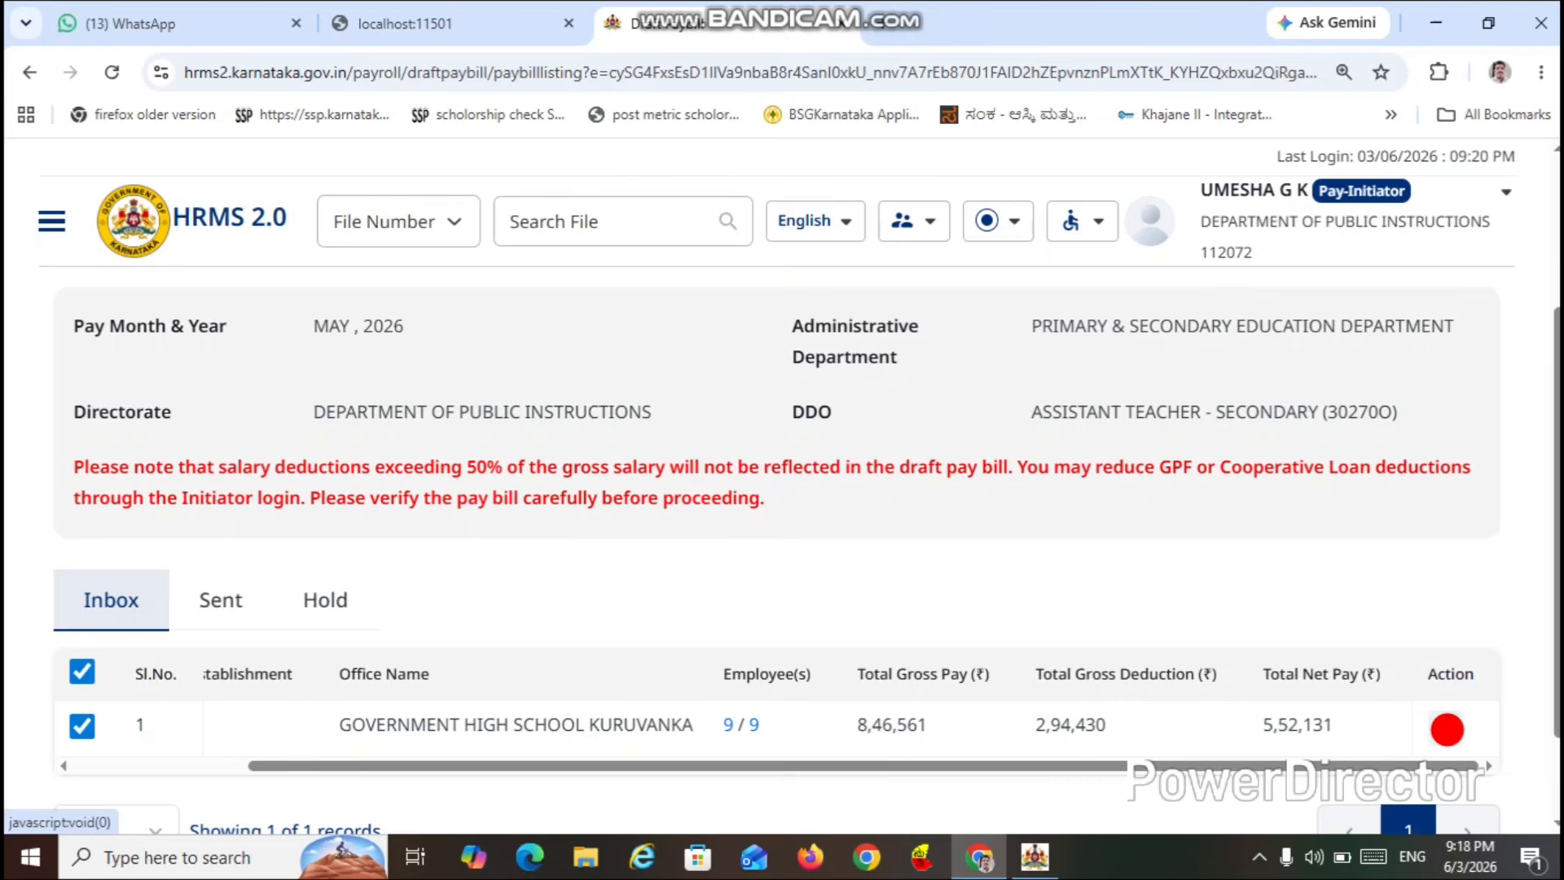
pyautogui.click(1447, 730)
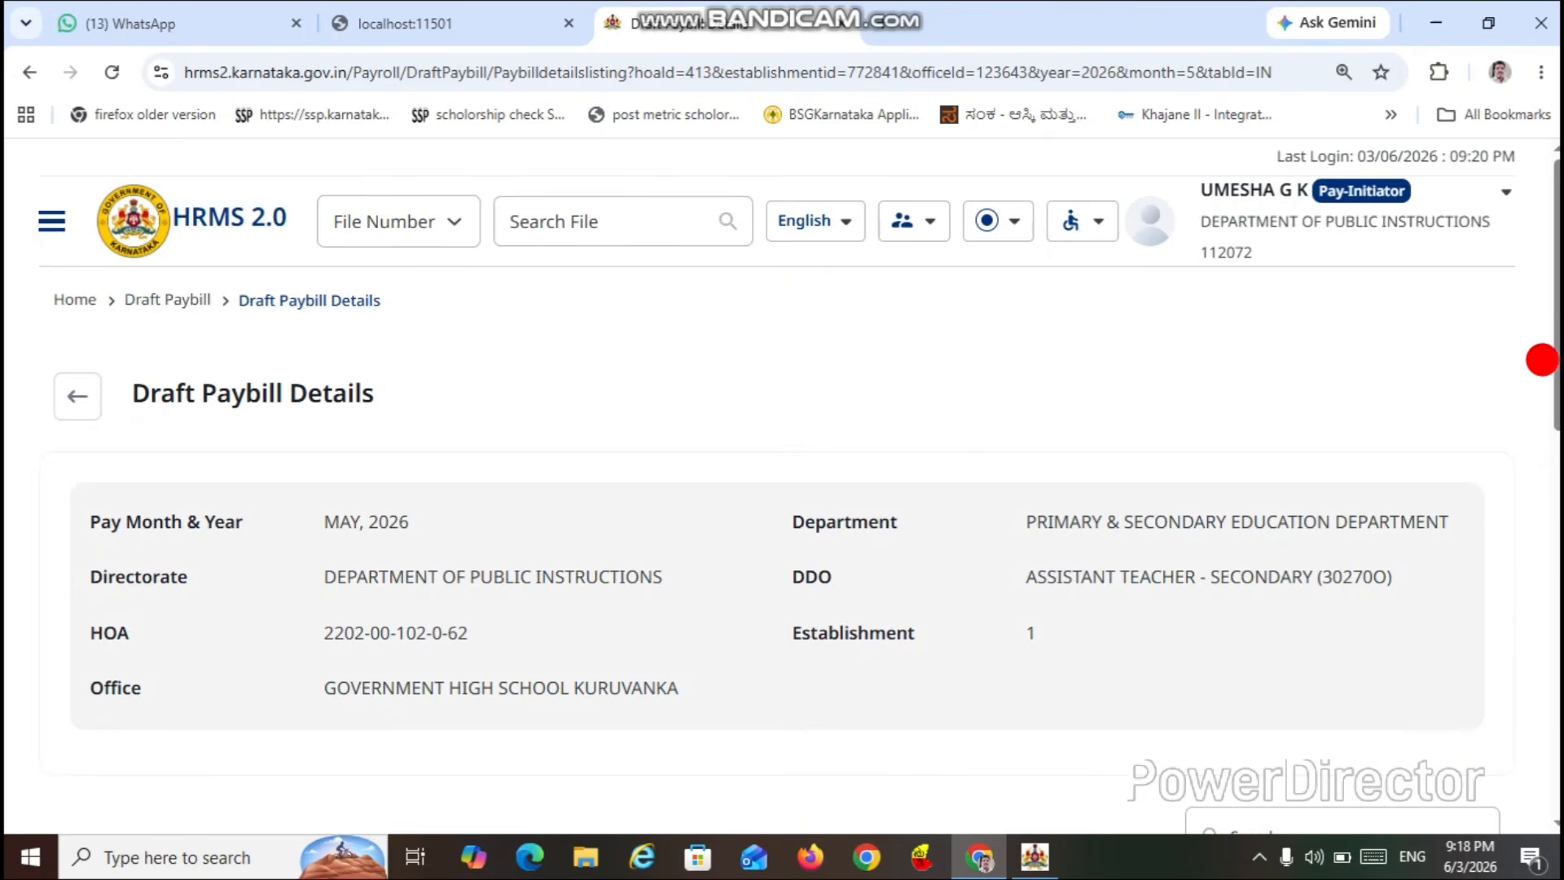
# - Review the employees' pay scale, gross pay, deduction and net pay columns, and return to the Draft Paybill list
pyautogui.moveTo(1556, 350); pyautogui.dragTo(1556, 642)
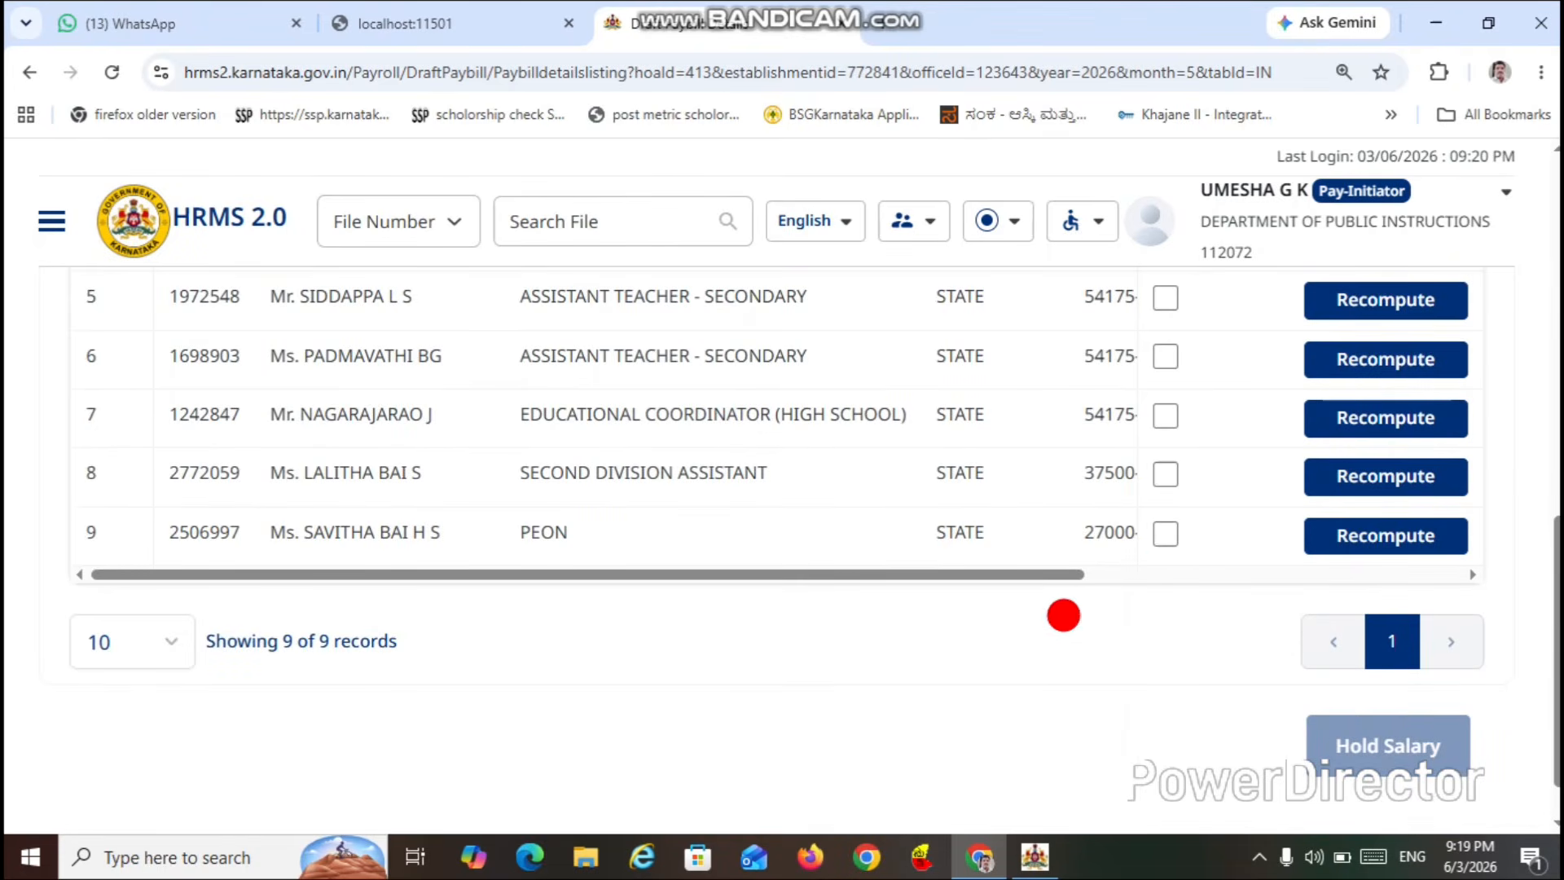
pyautogui.moveTo(1034, 573); pyautogui.dragTo(1468, 553)
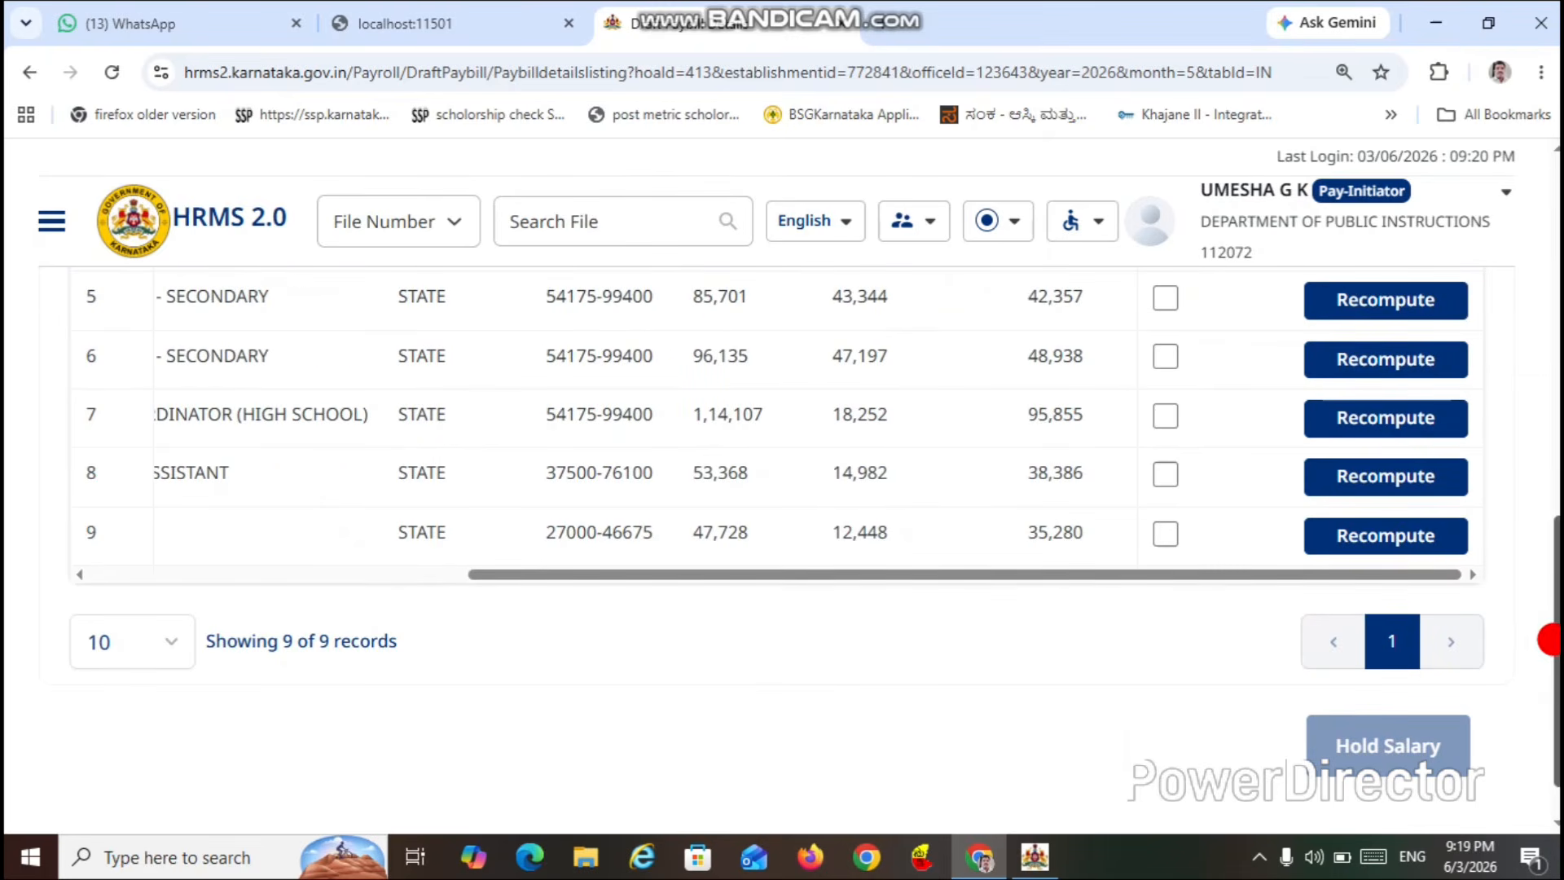
pyautogui.moveTo(1550, 638); pyautogui.dragTo(1419, 259)
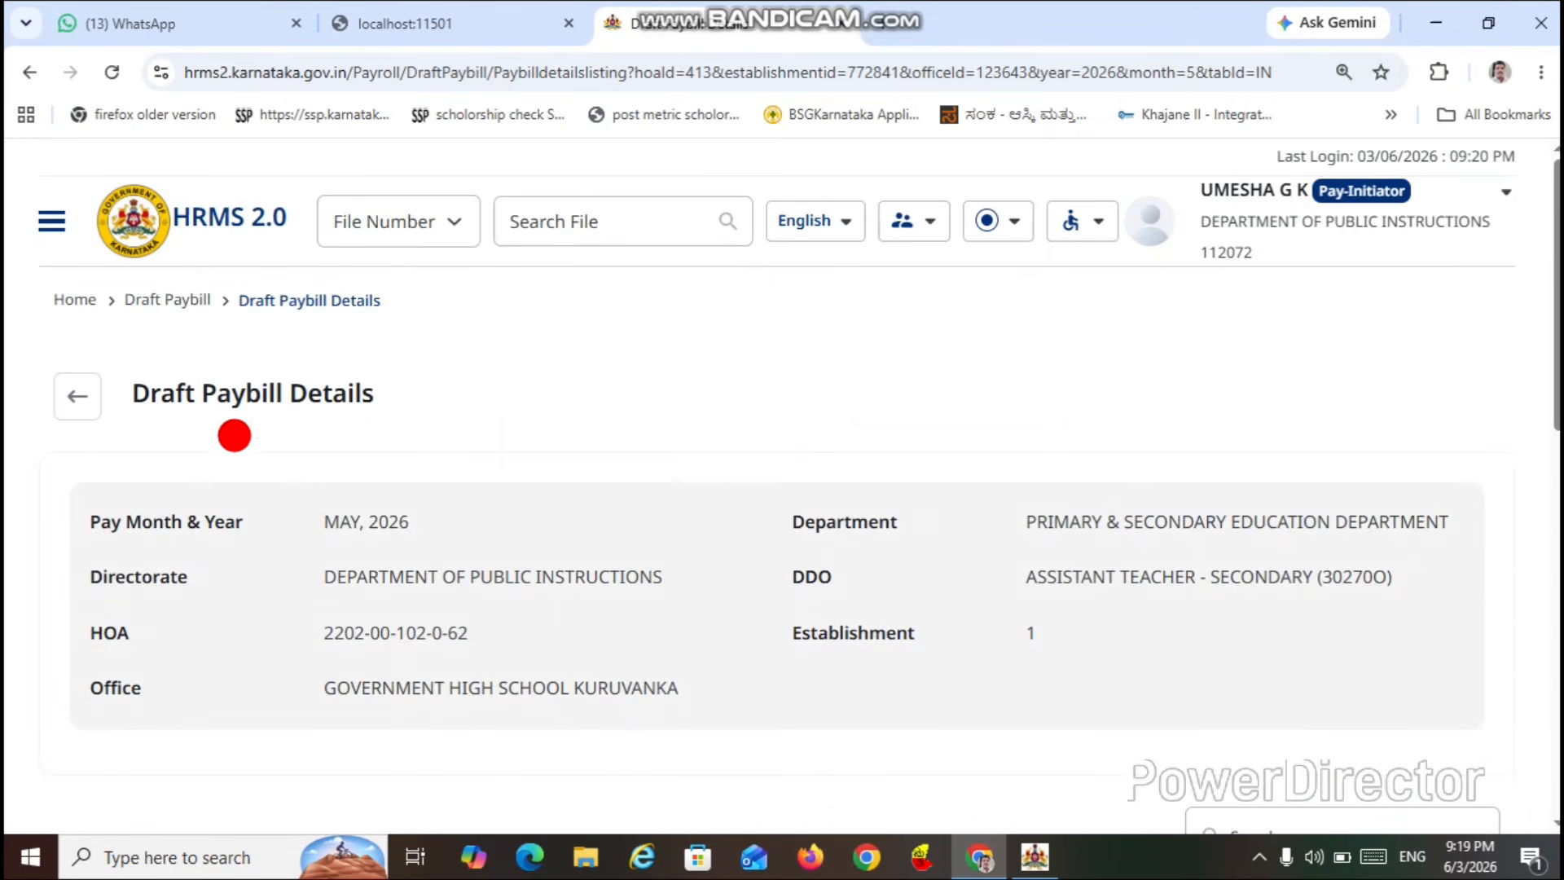
pyautogui.click(74, 387)
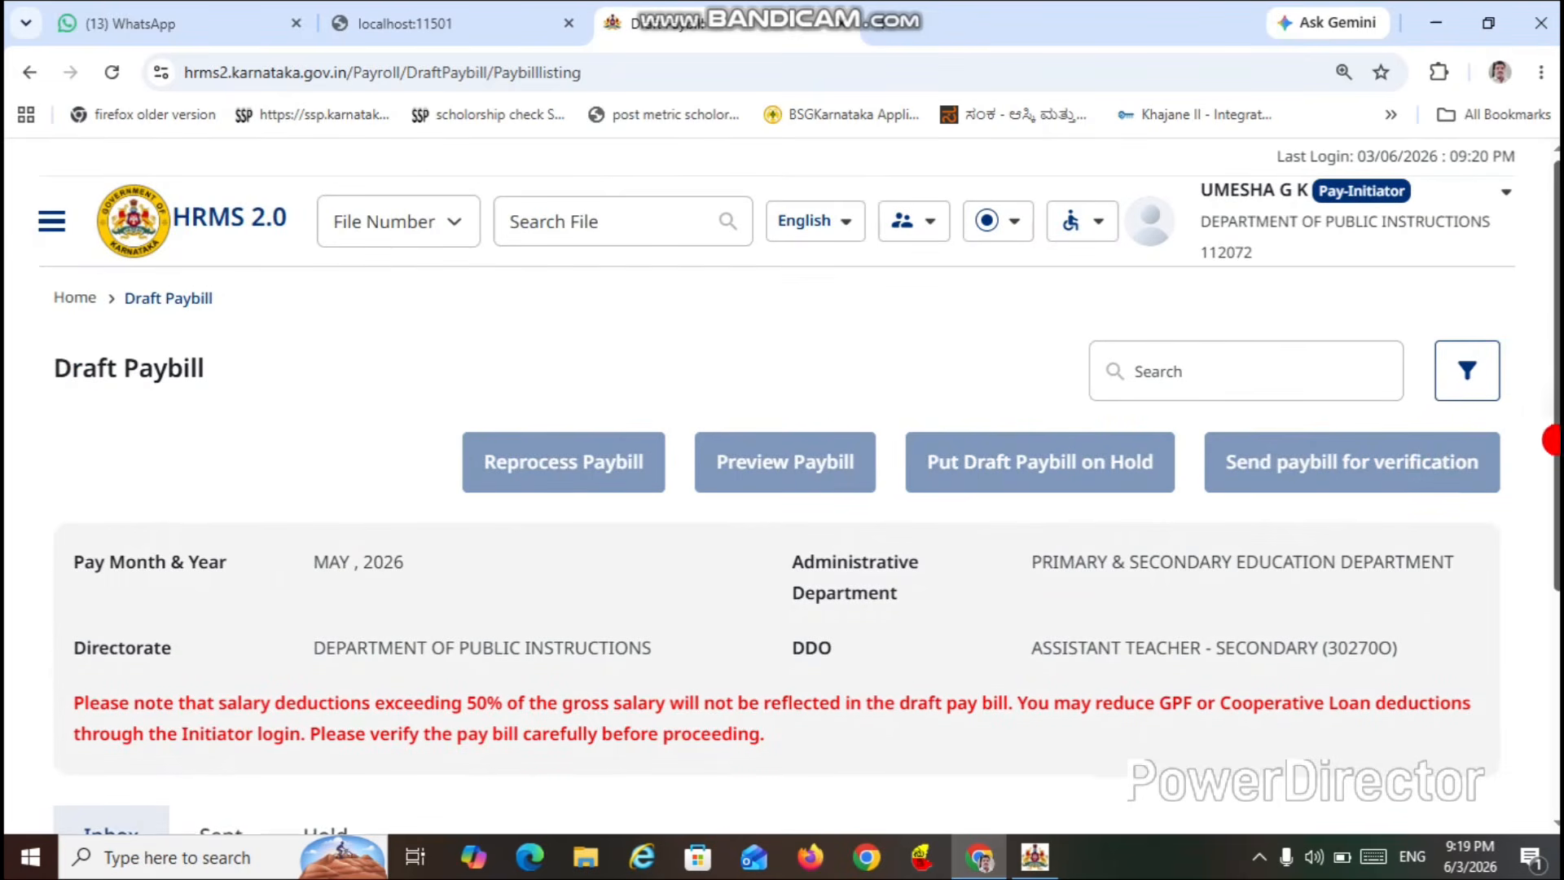
# - Select the GOVERNMENT HIGH SCHOOL KURUVANKA paybill row in the Draft Paybill inbox
pyautogui.scroll(-3, 1546, 433)
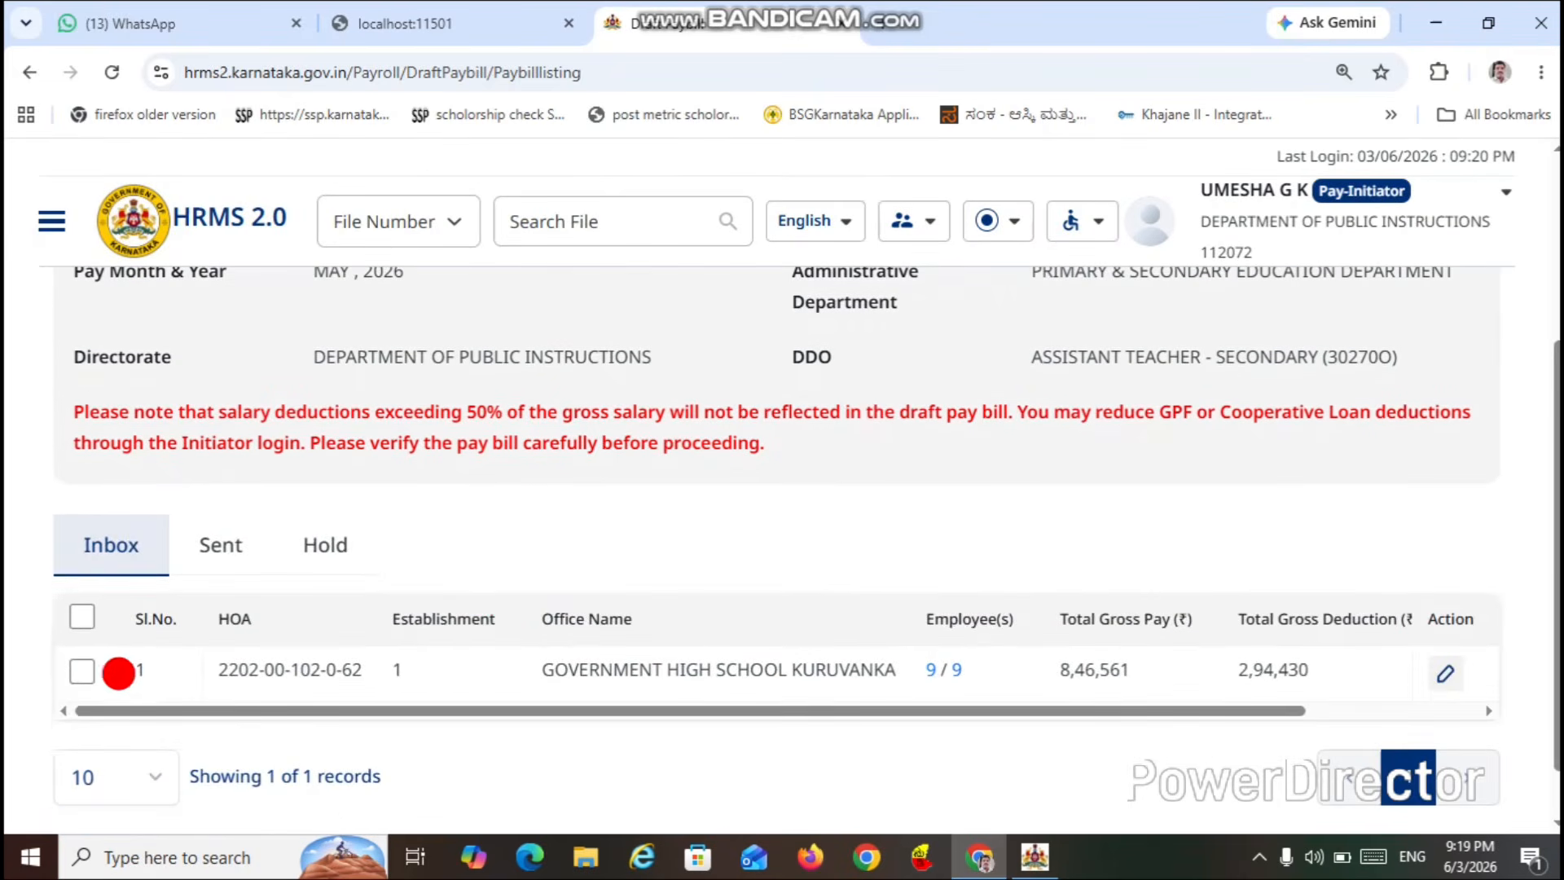
pyautogui.click(84, 671)
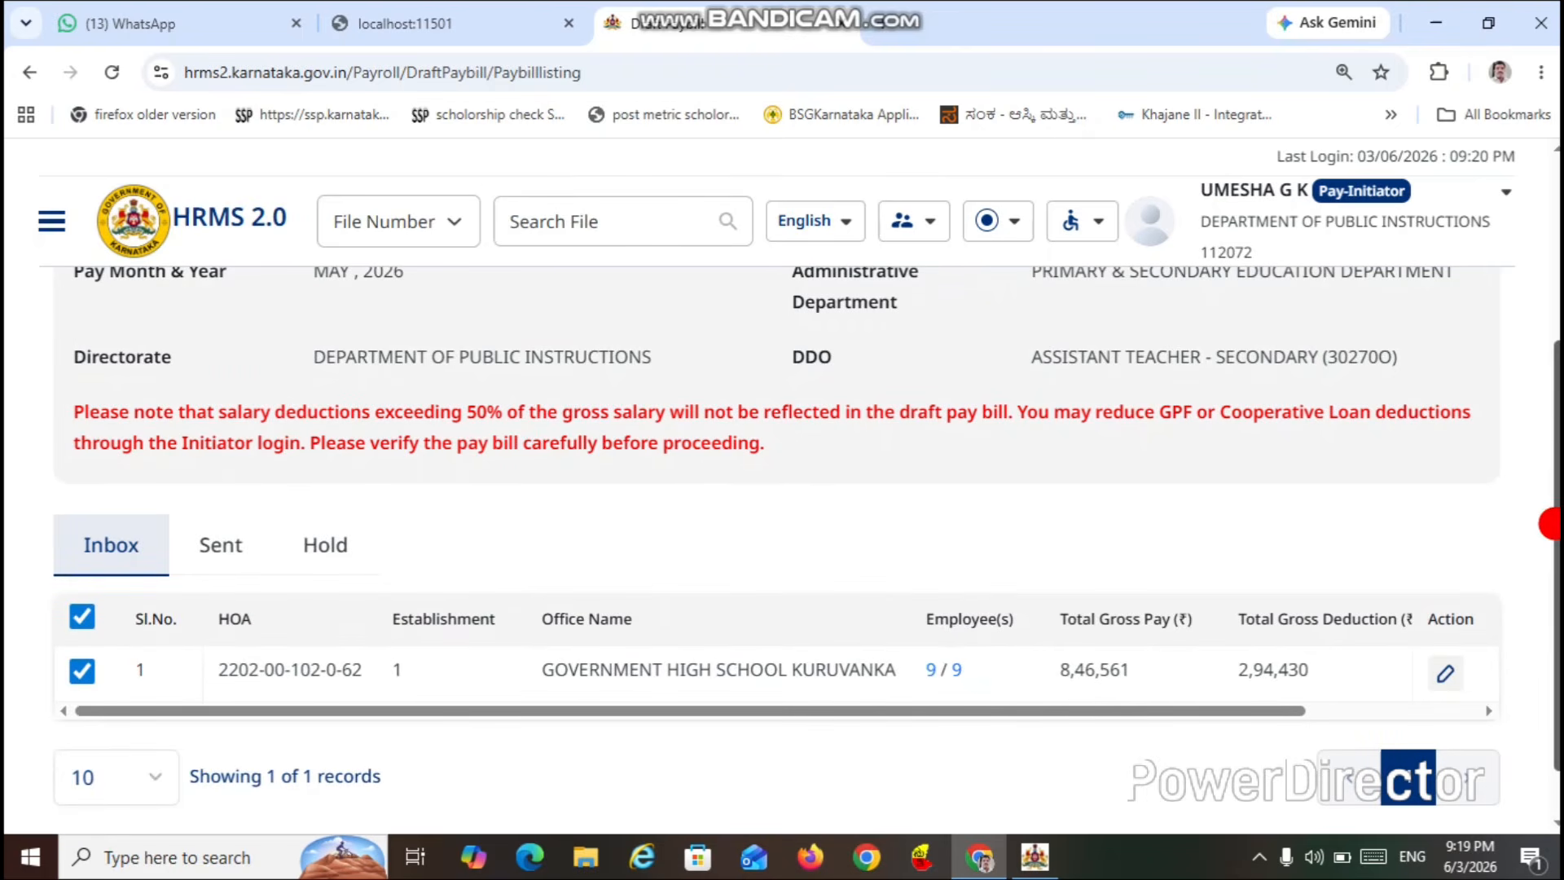
pyautogui.scroll(3, 1548, 523)
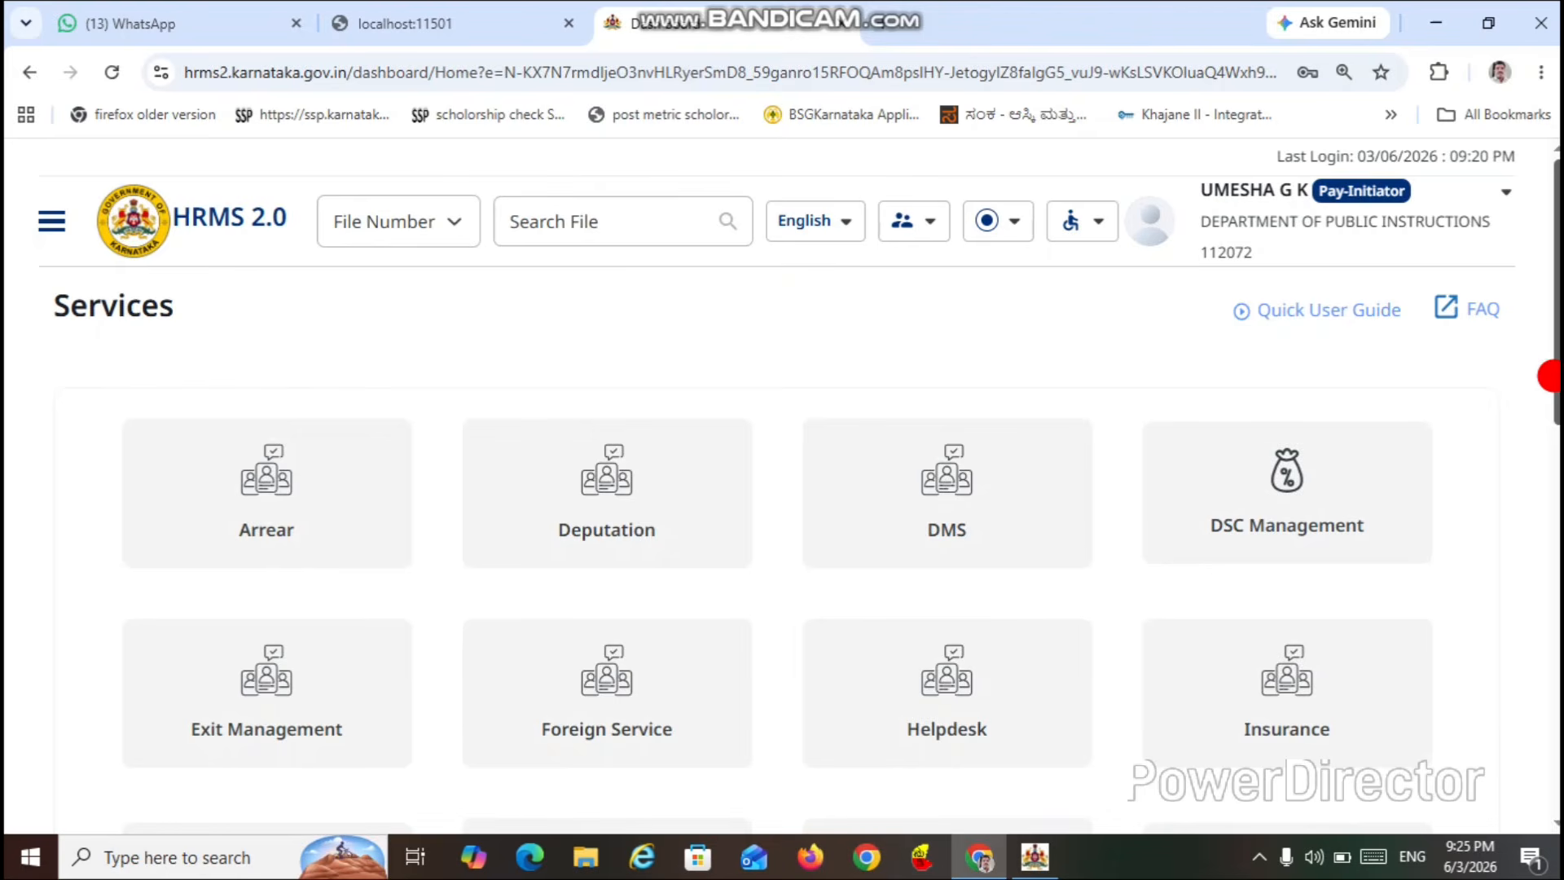
# - Enter the Payroll module from the Services dashboard with the Pay-Verifier role
pyautogui.moveTo(1548, 375); pyautogui.dragTo(1546, 530)
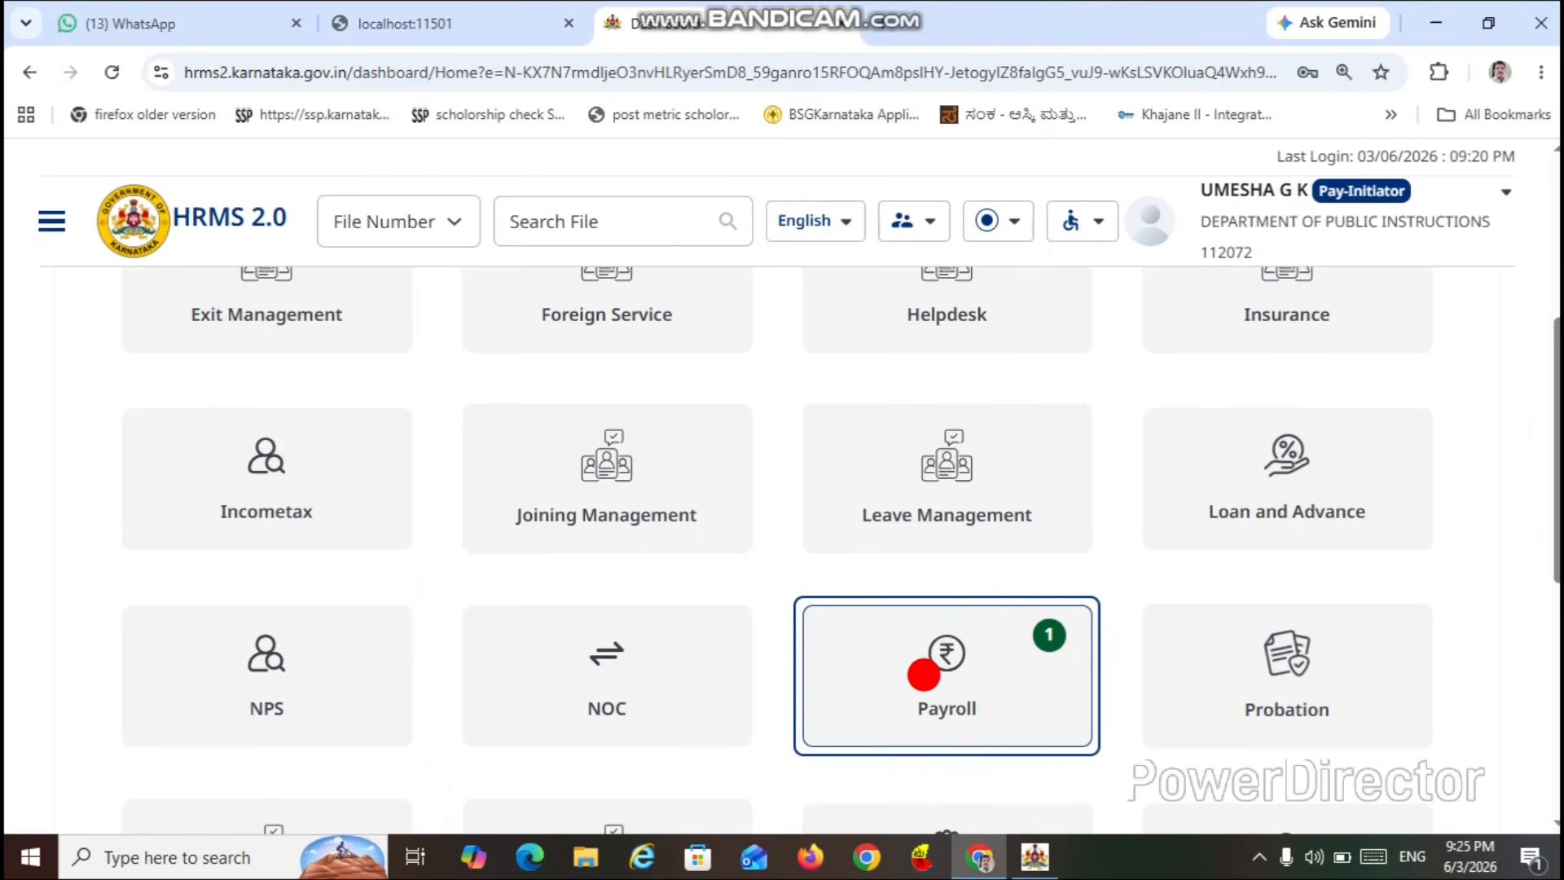
pyautogui.click(930, 673)
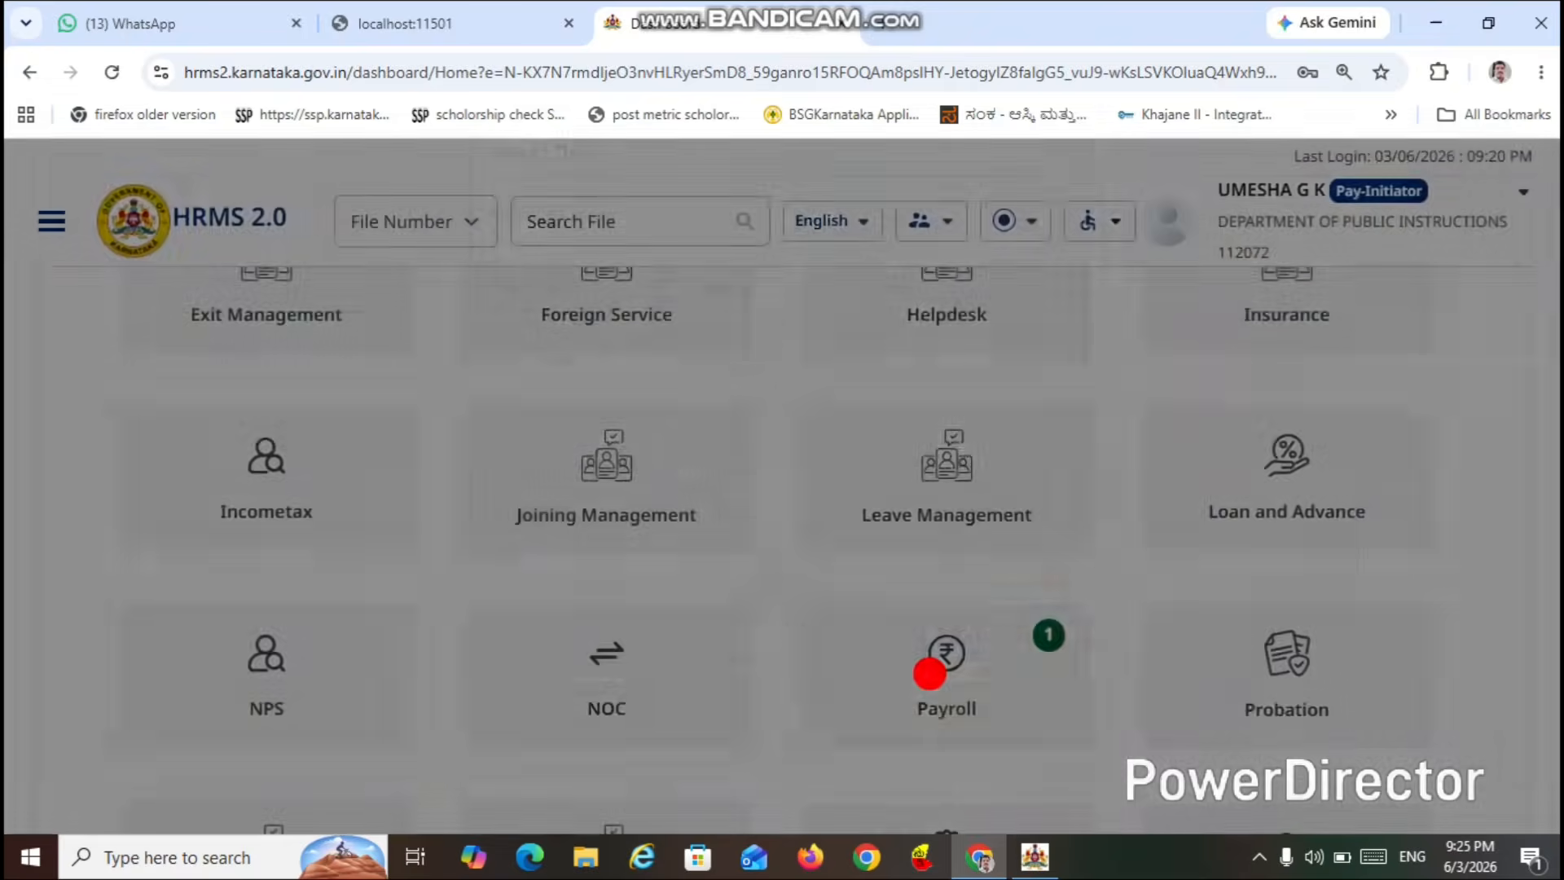
pyautogui.click(967, 555)
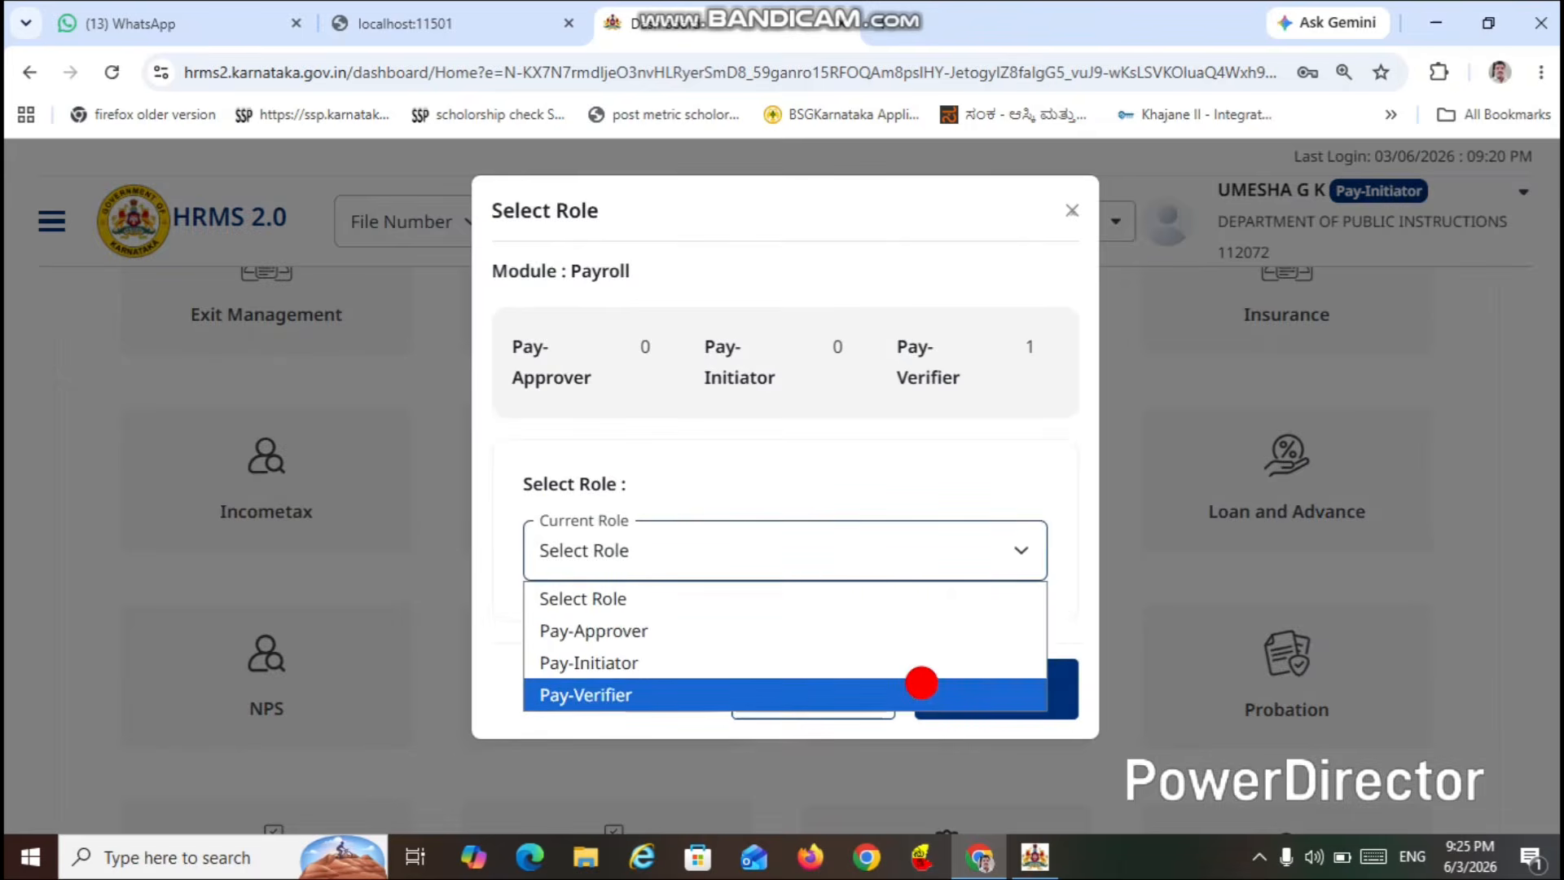
pyautogui.click(922, 683)
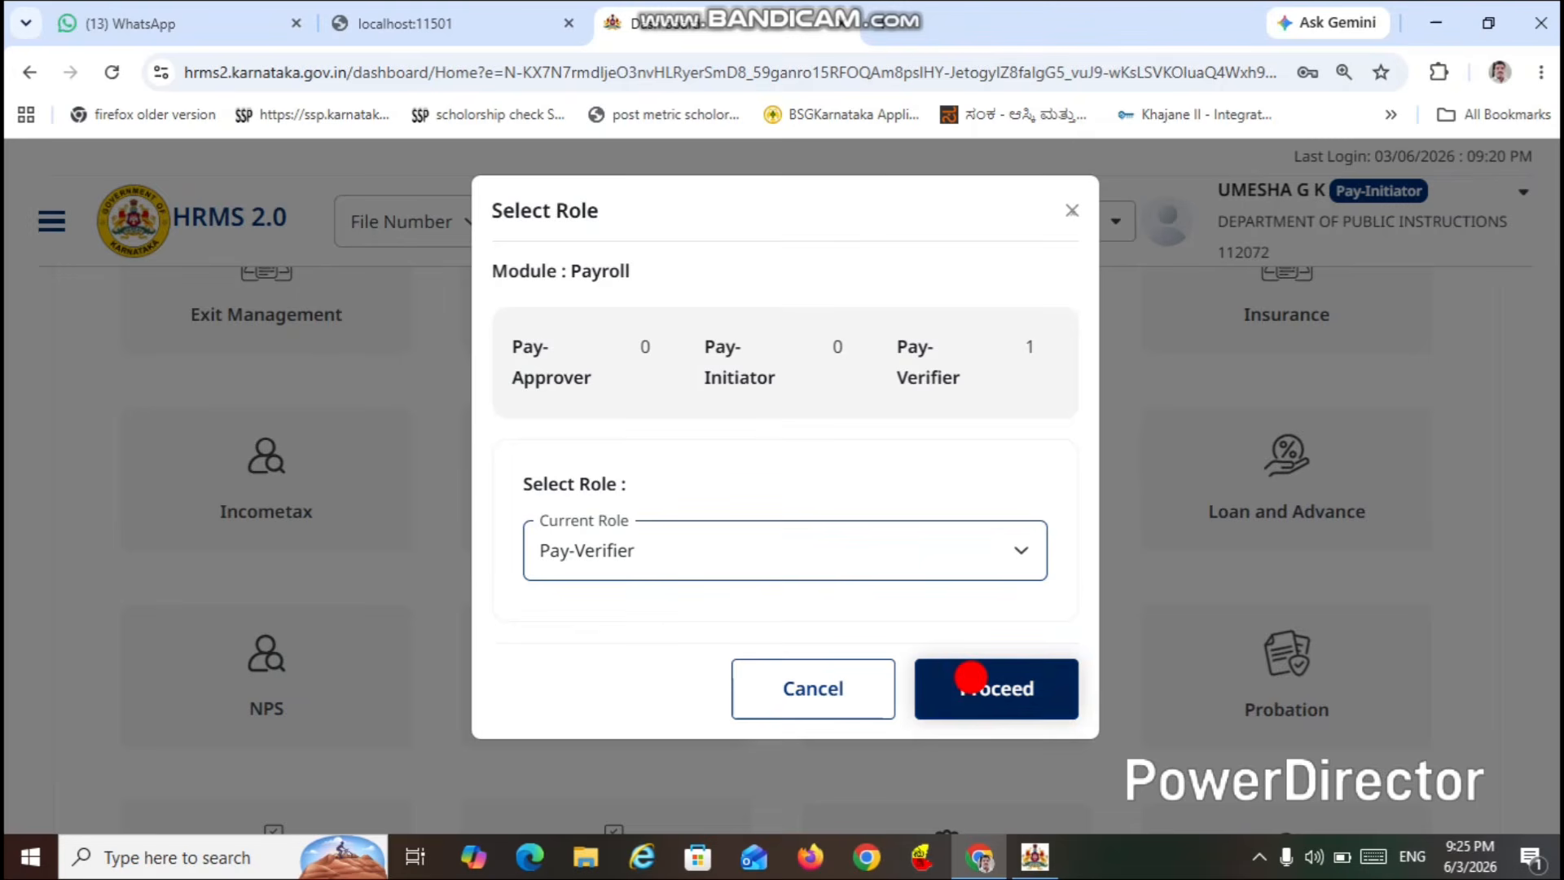
pyautogui.click(971, 677)
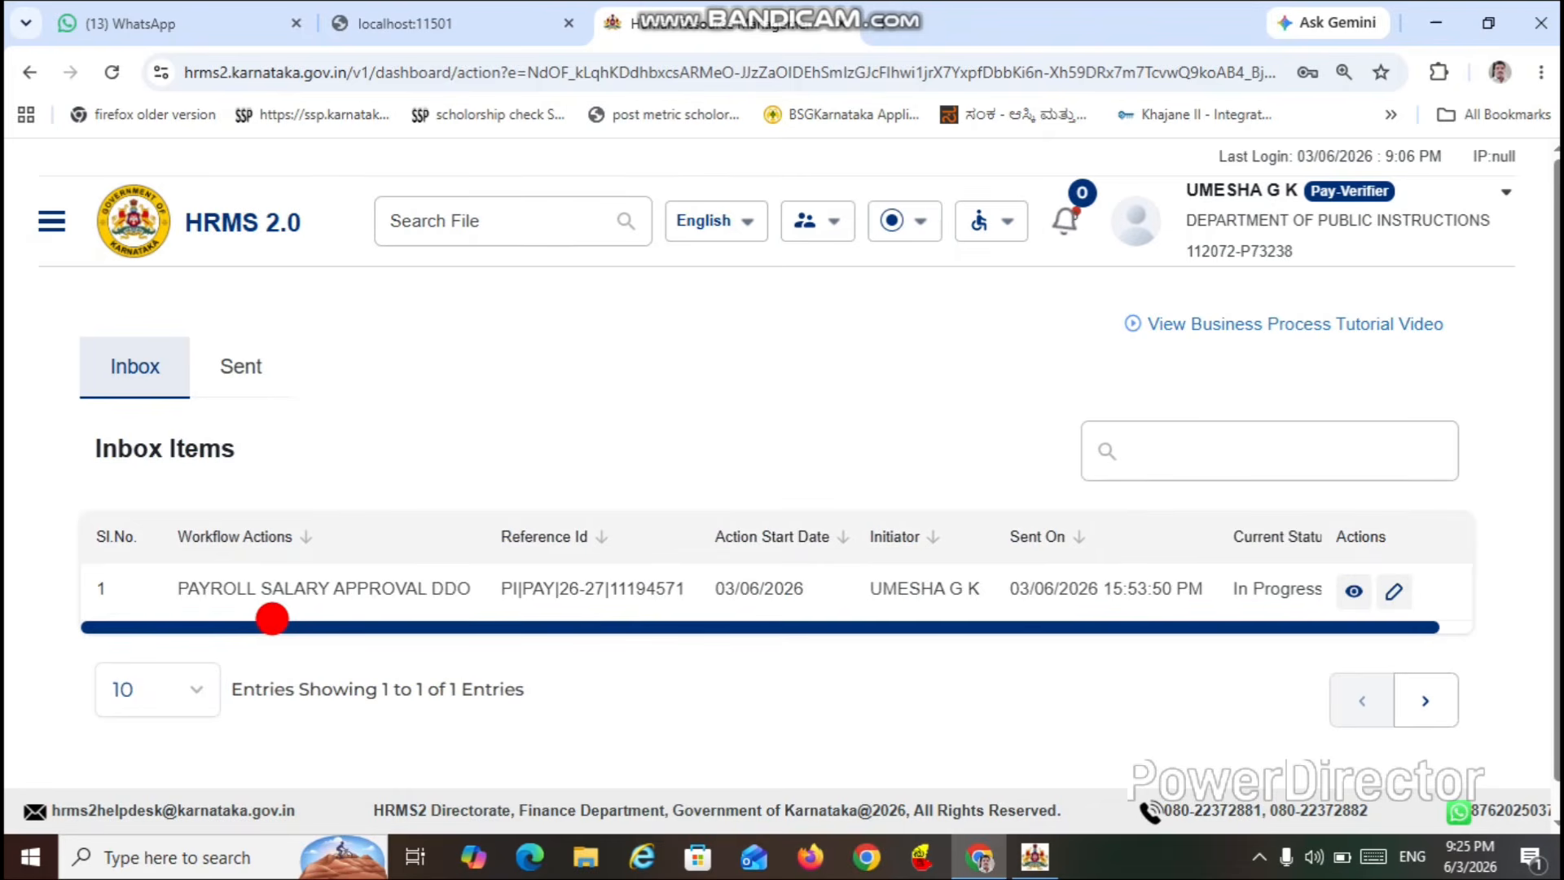
# - Open the PAYROLL SALARY APPROVAL DDO inbox item for editing
pyautogui.moveTo(272, 618); pyautogui.dragTo(412, 625)
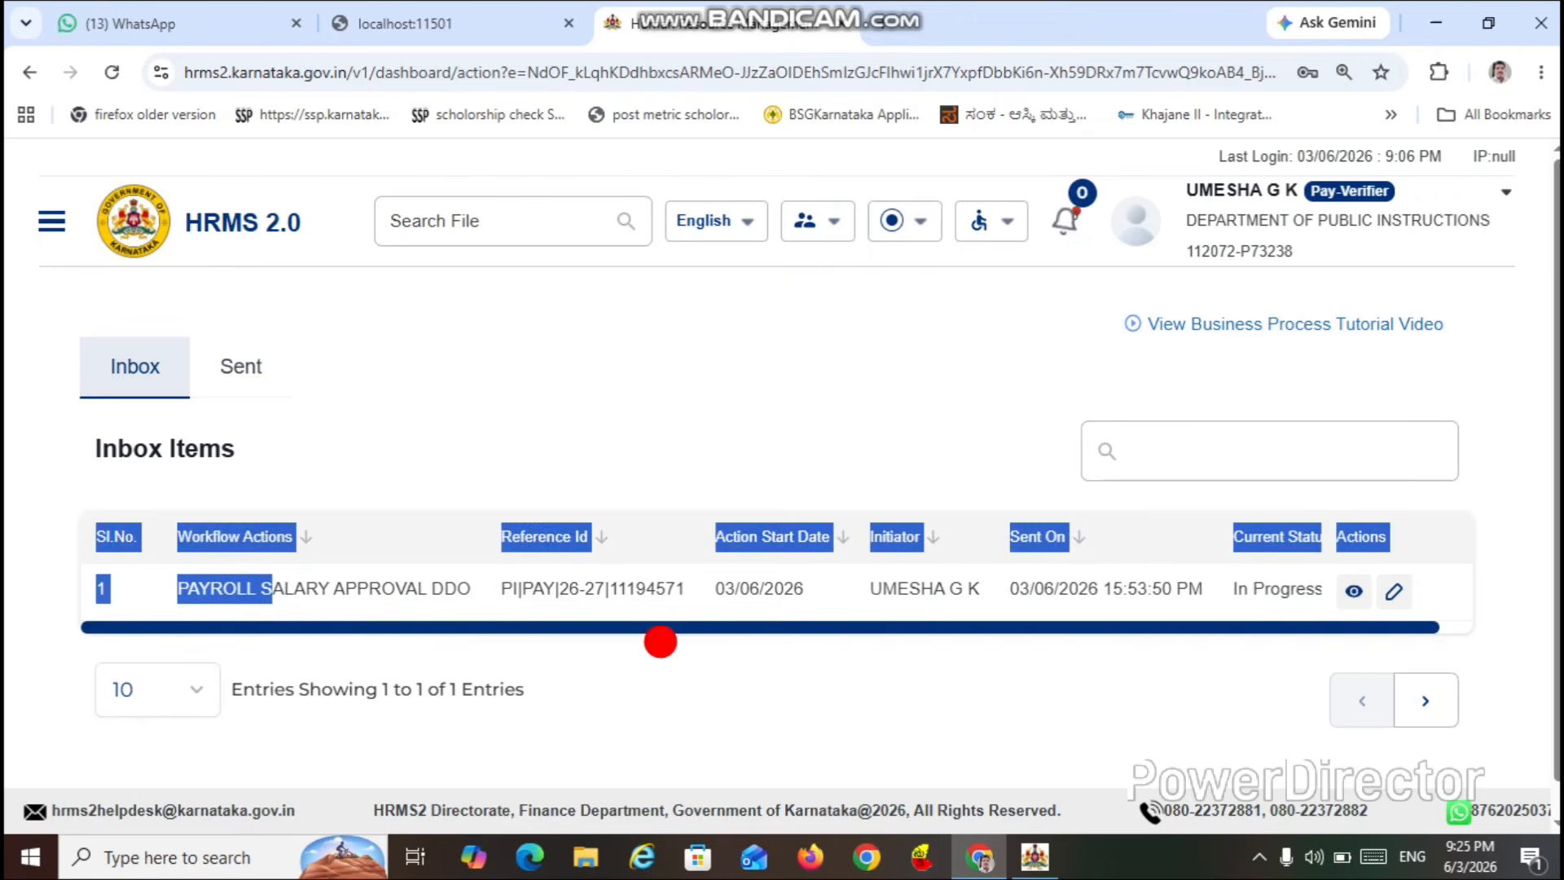
pyautogui.click(661, 637)
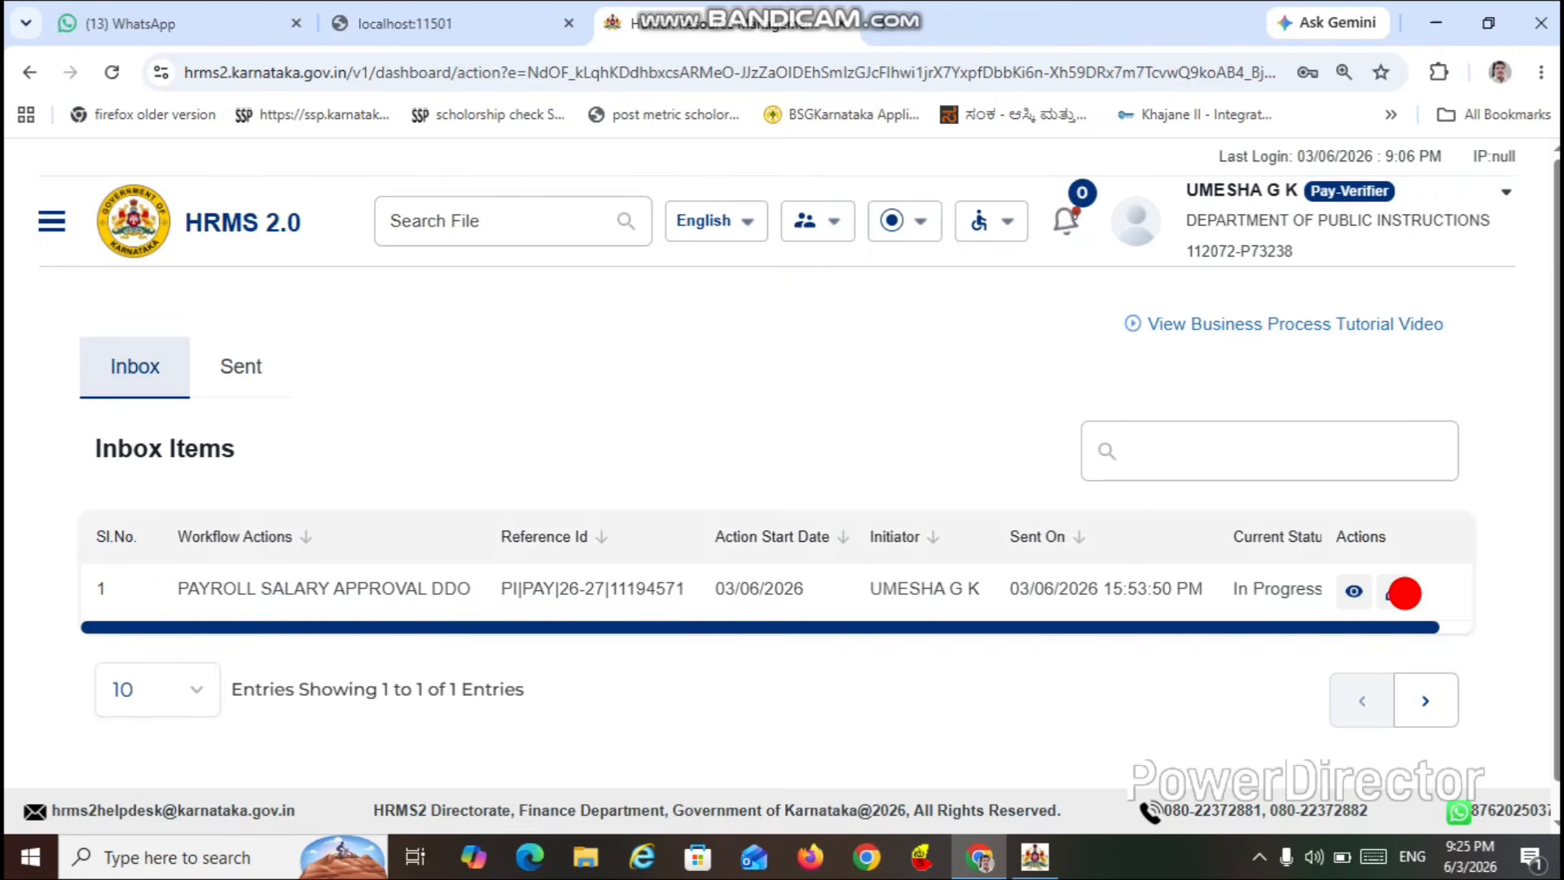
pyautogui.click(1392, 594)
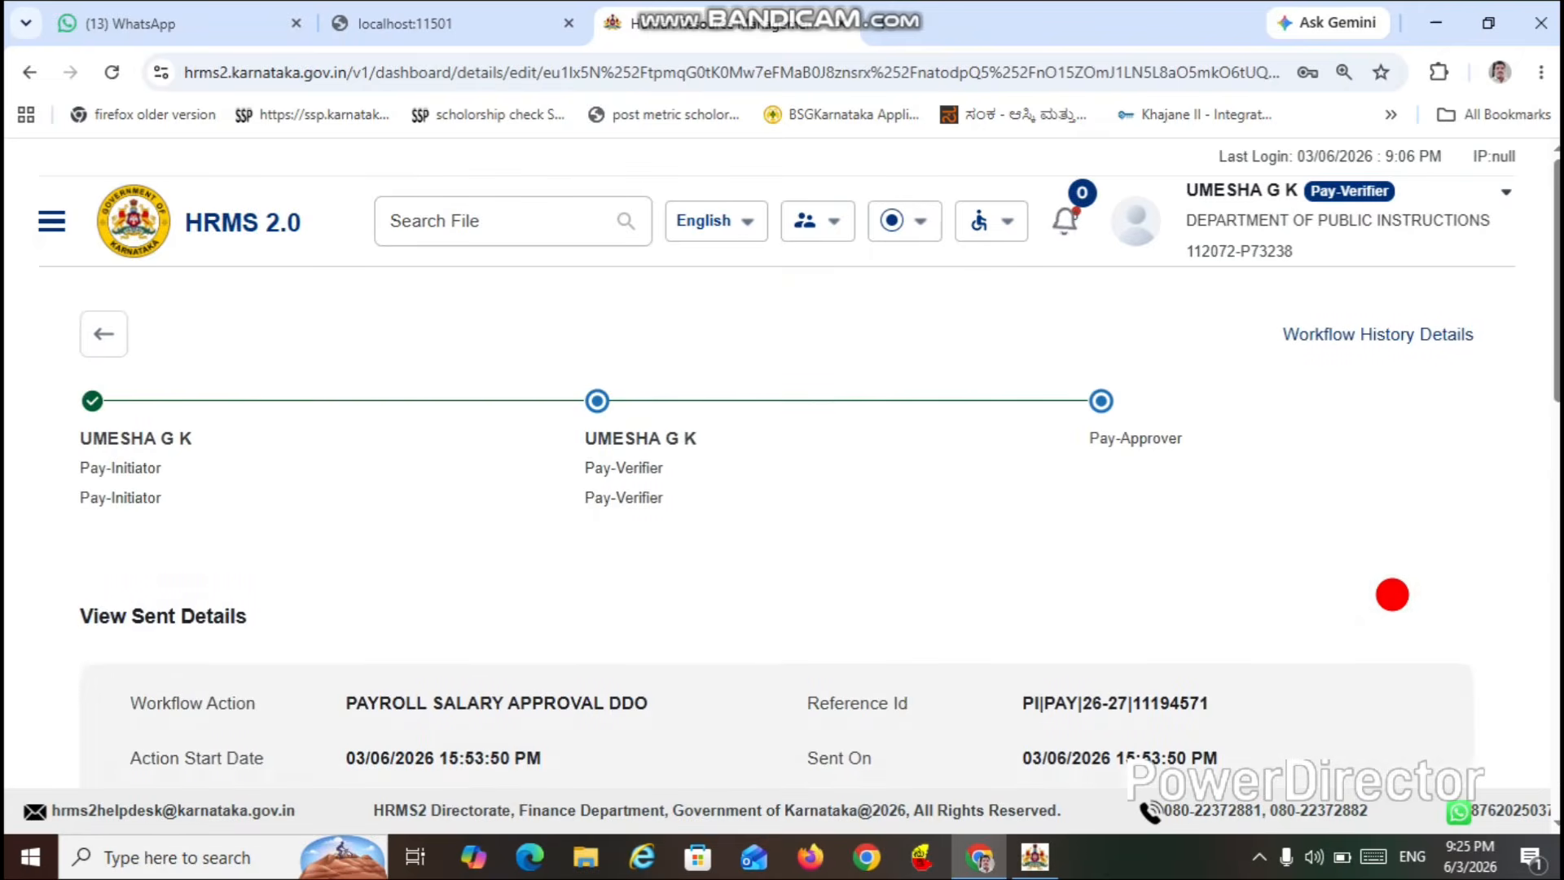
# - Set the draft paybill's action to Accept and enter "Accept" as the remarks
pyautogui.scroll(-6, 1548, 391)
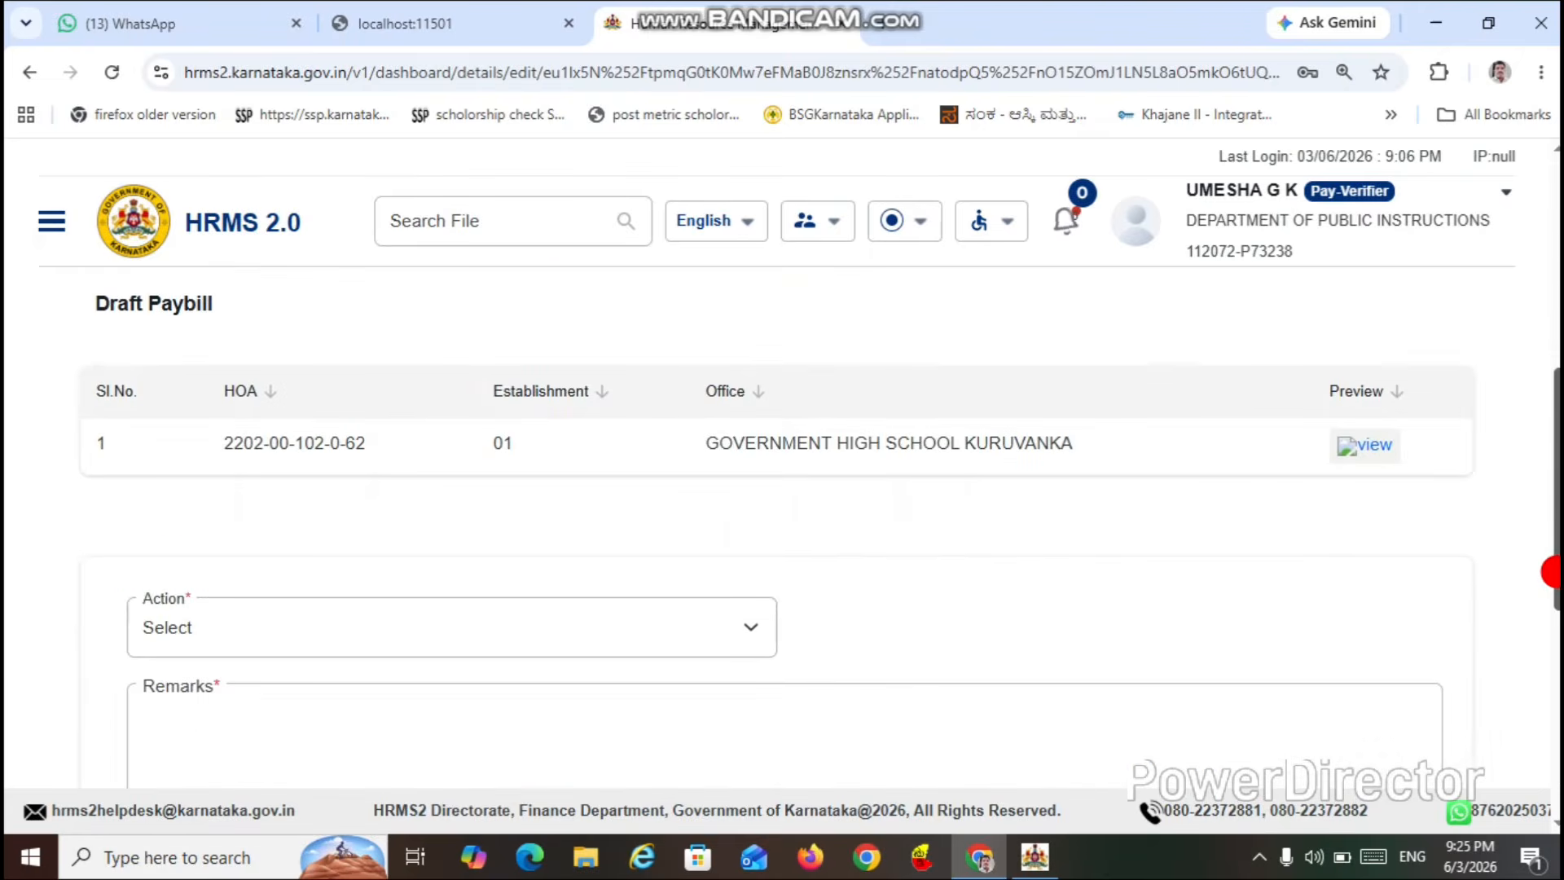
pyautogui.scroll(-2, 1543, 579)
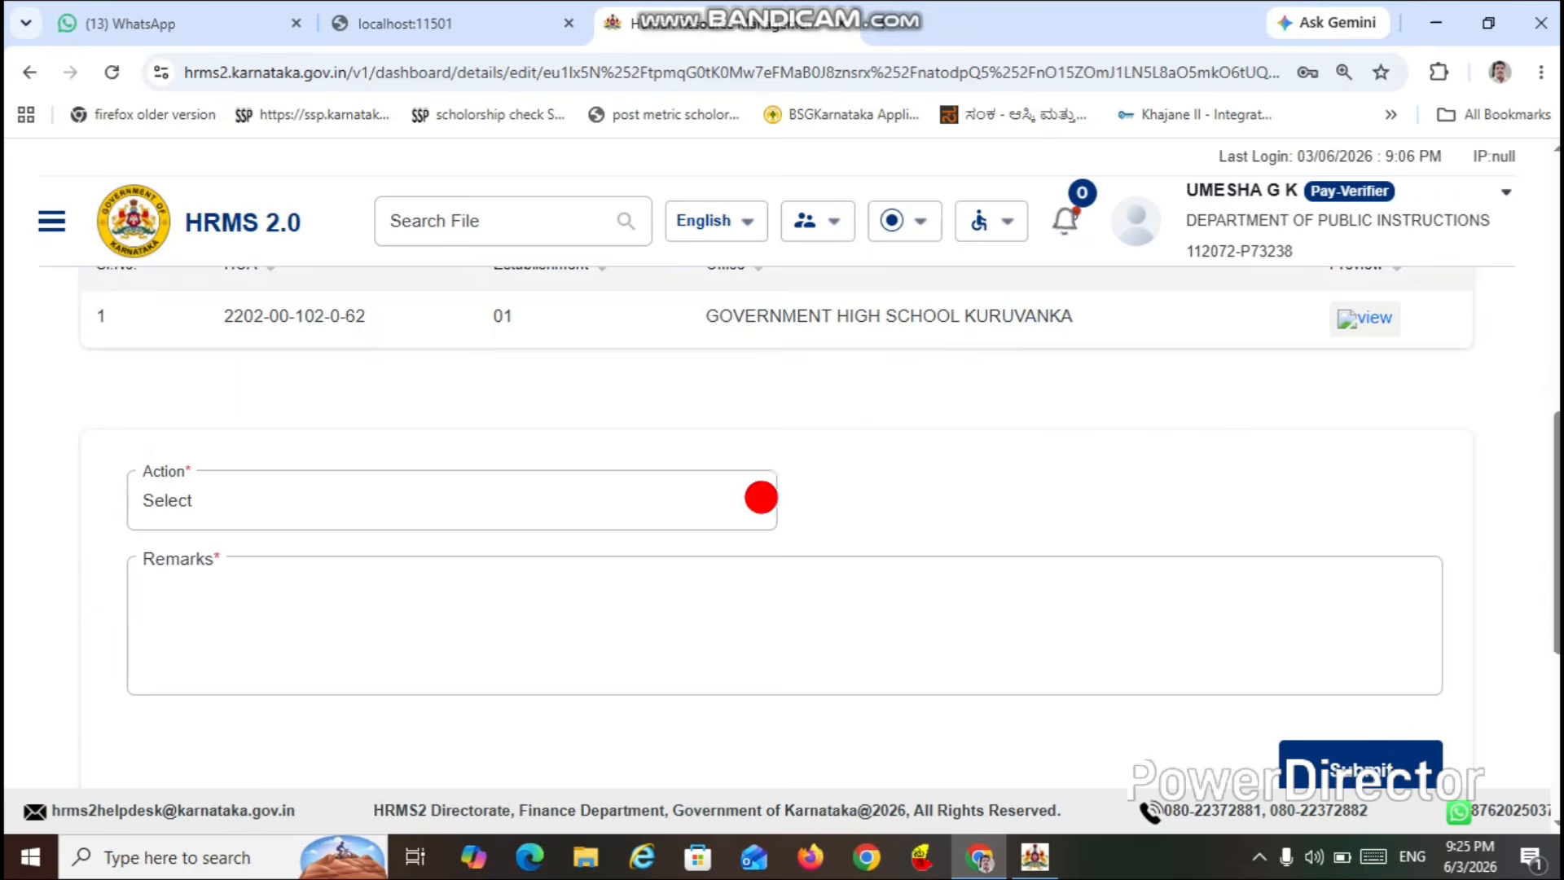
pyautogui.click(750, 500)
pyautogui.click(735, 560)
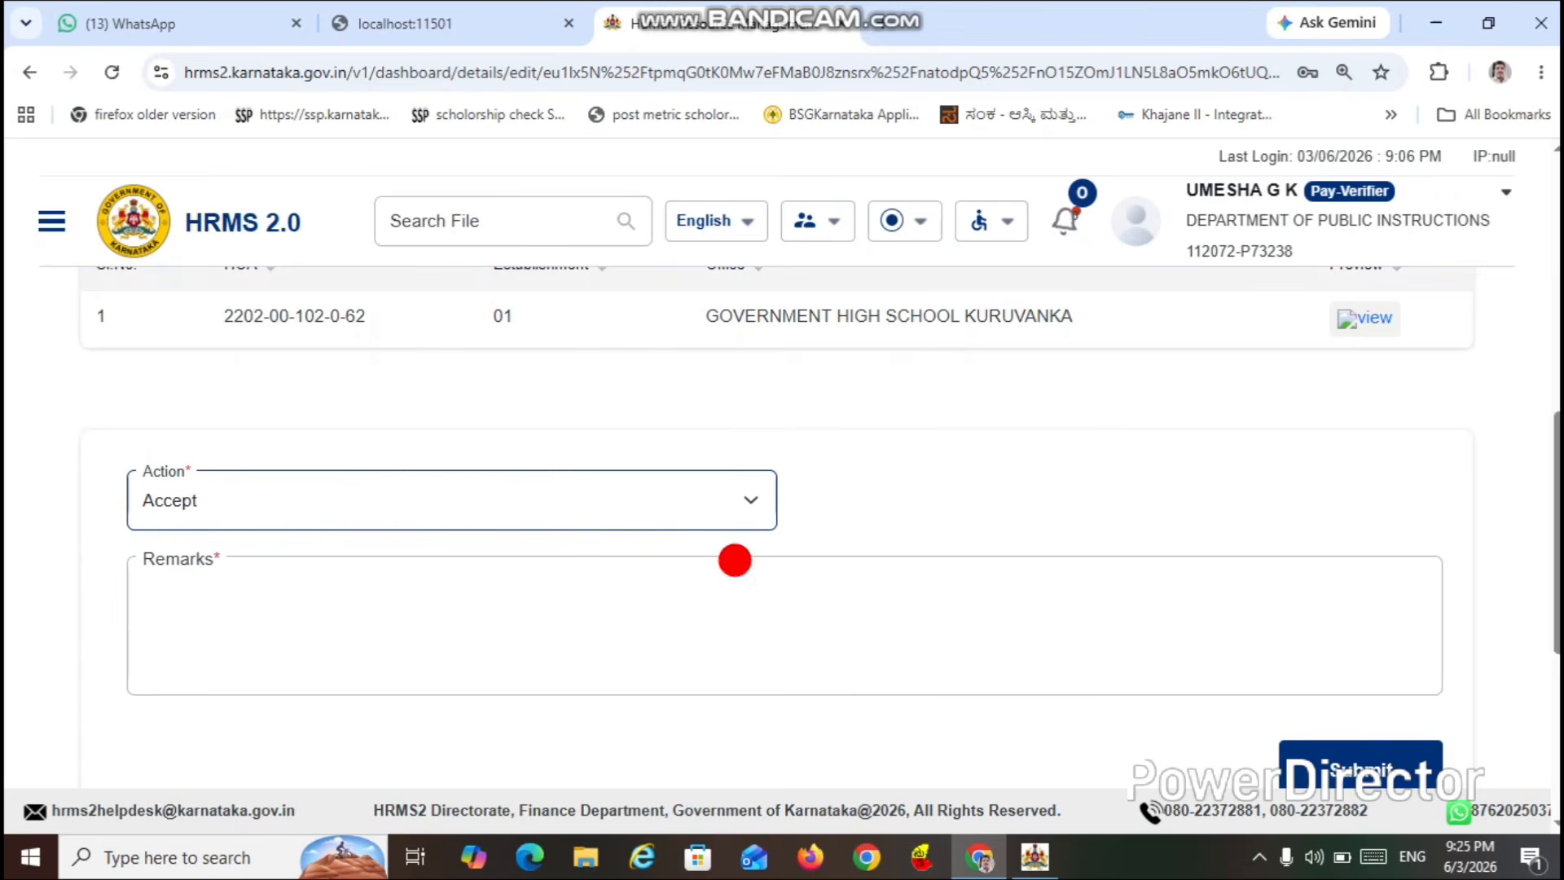
pyautogui.click(361, 648)
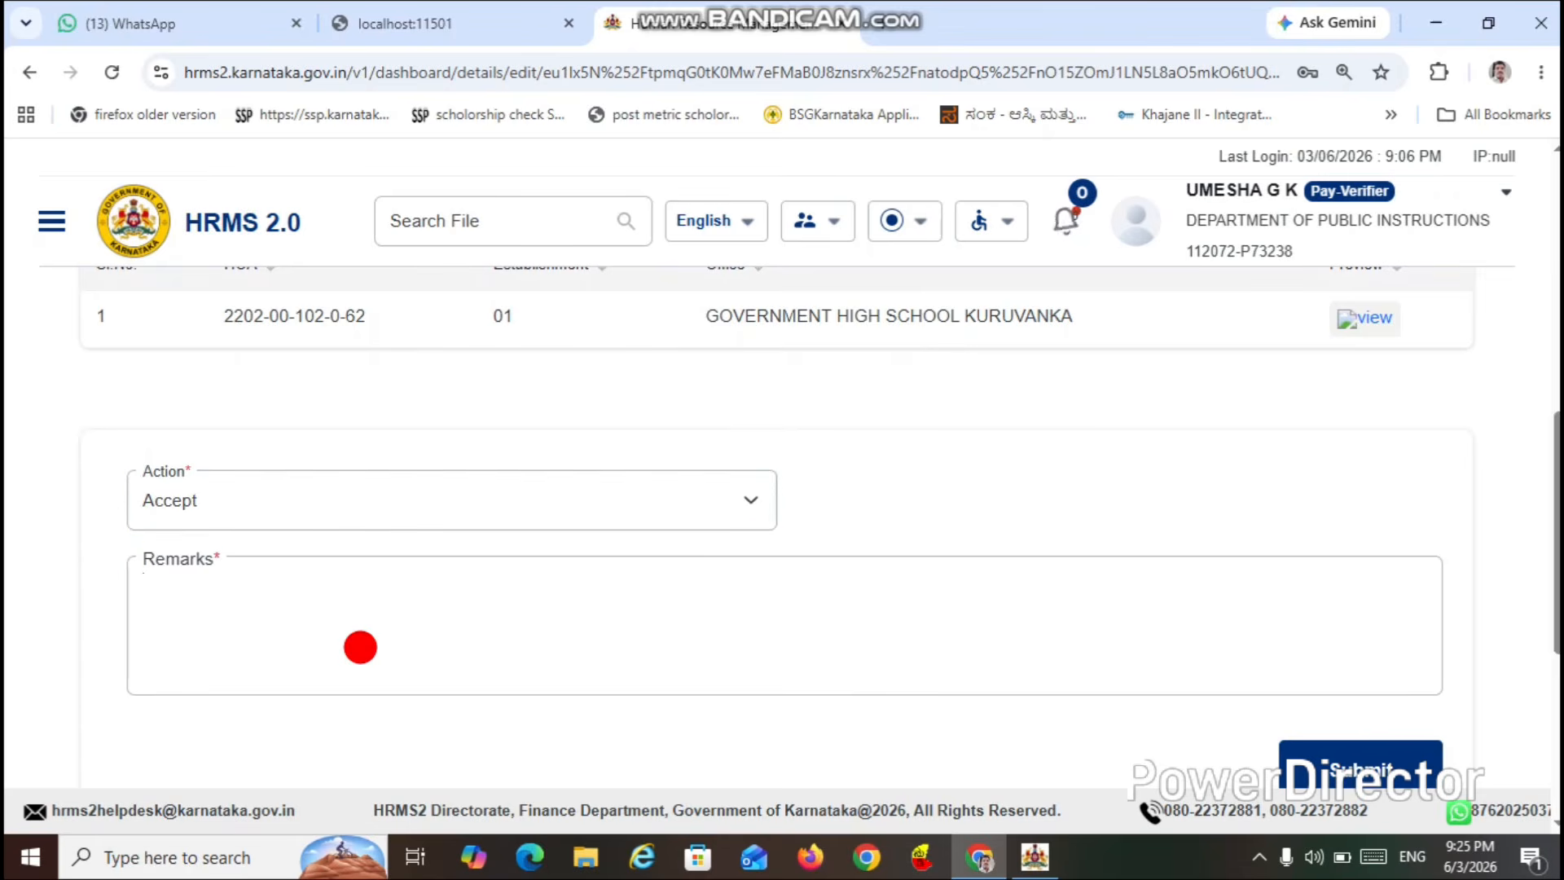
pyautogui.write('Accept')
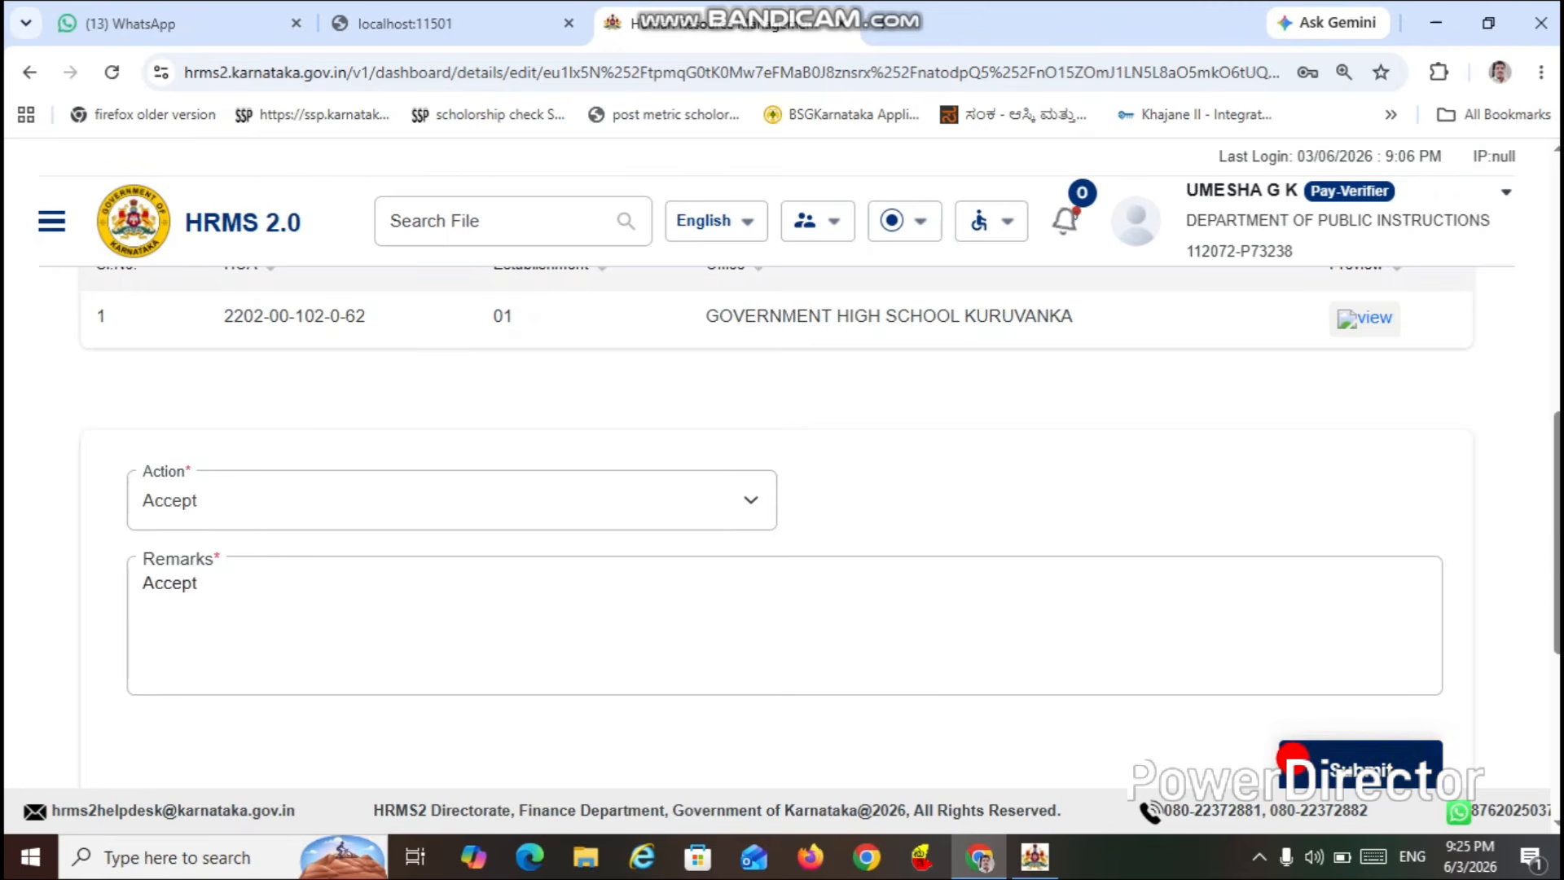
# - Submit the verifier's decision on the draft paybill and confirm accepting the transaction
pyautogui.click(1296, 758)
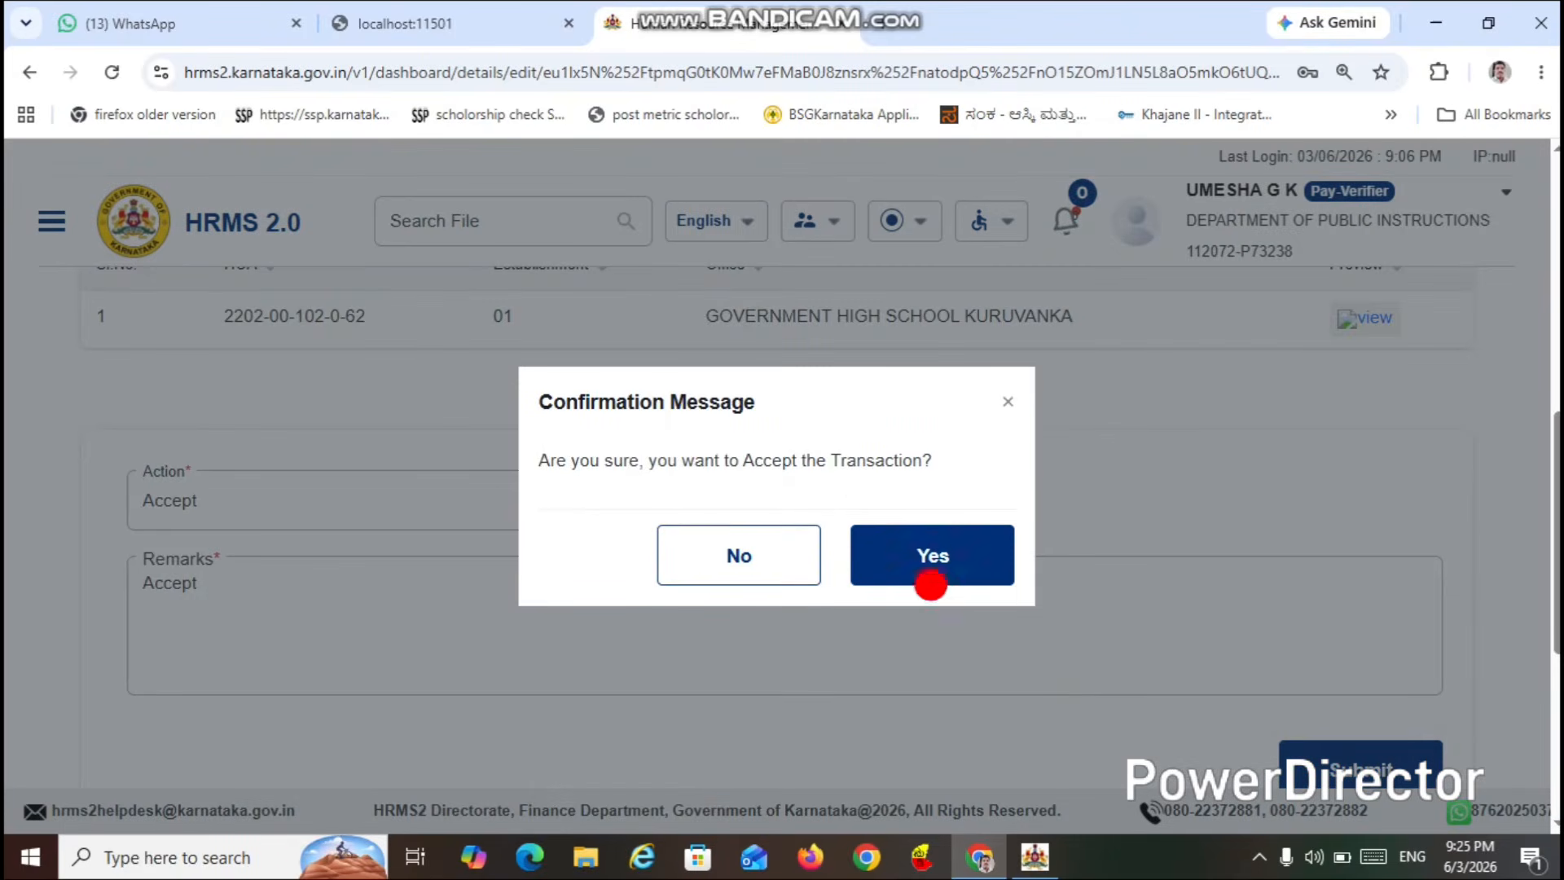
pyautogui.click(933, 555)
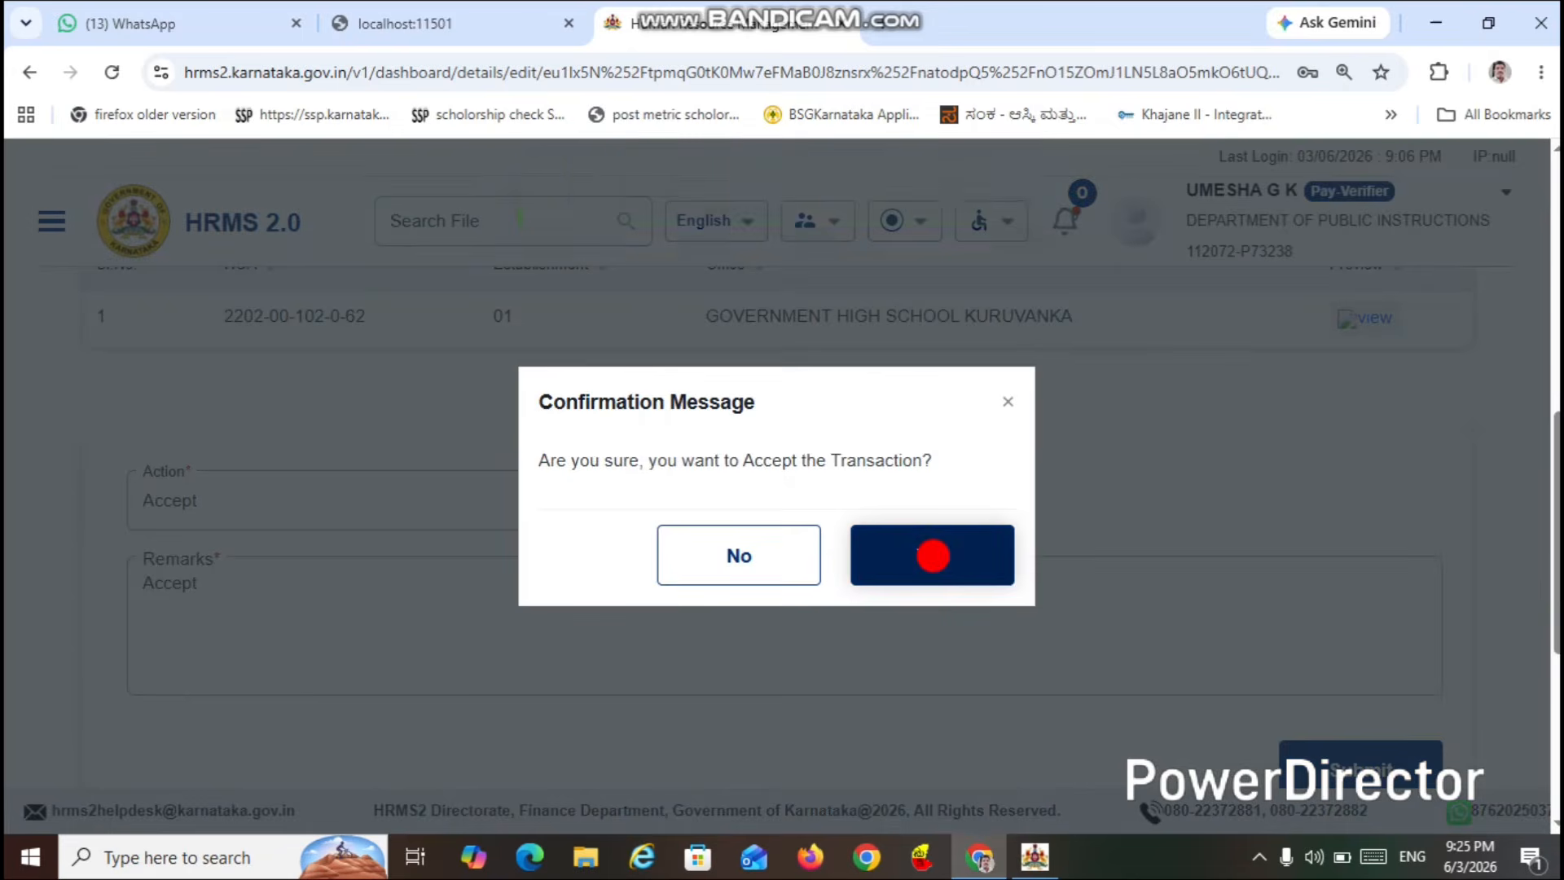
pyautogui.click(933, 556)
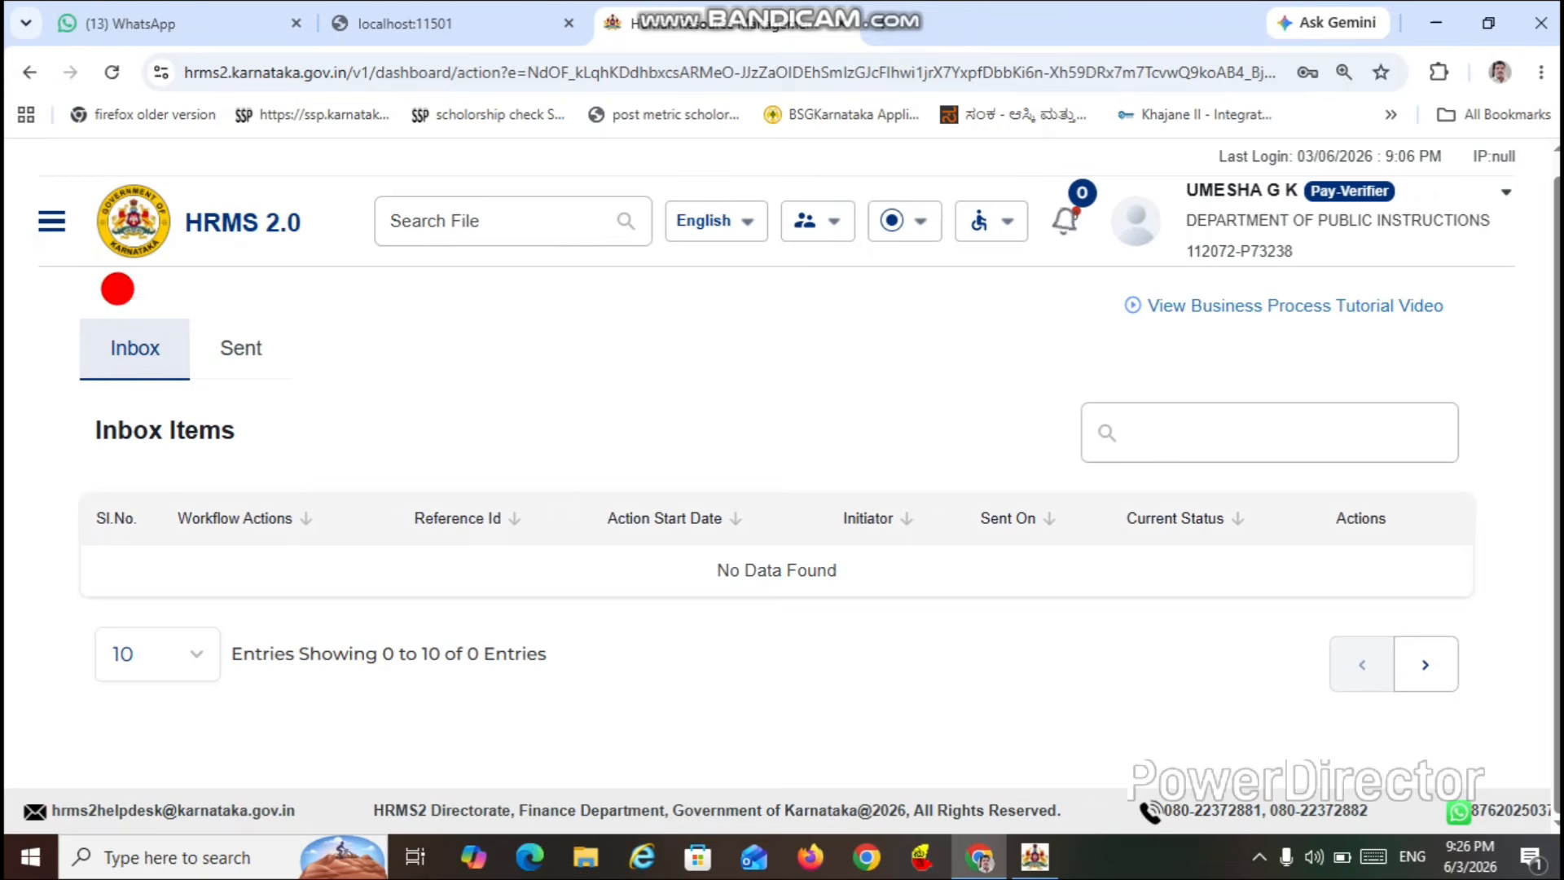
# - Enter the Payroll module from the Services dashboard with the Pay-Approver role
pyautogui.click(47, 222)
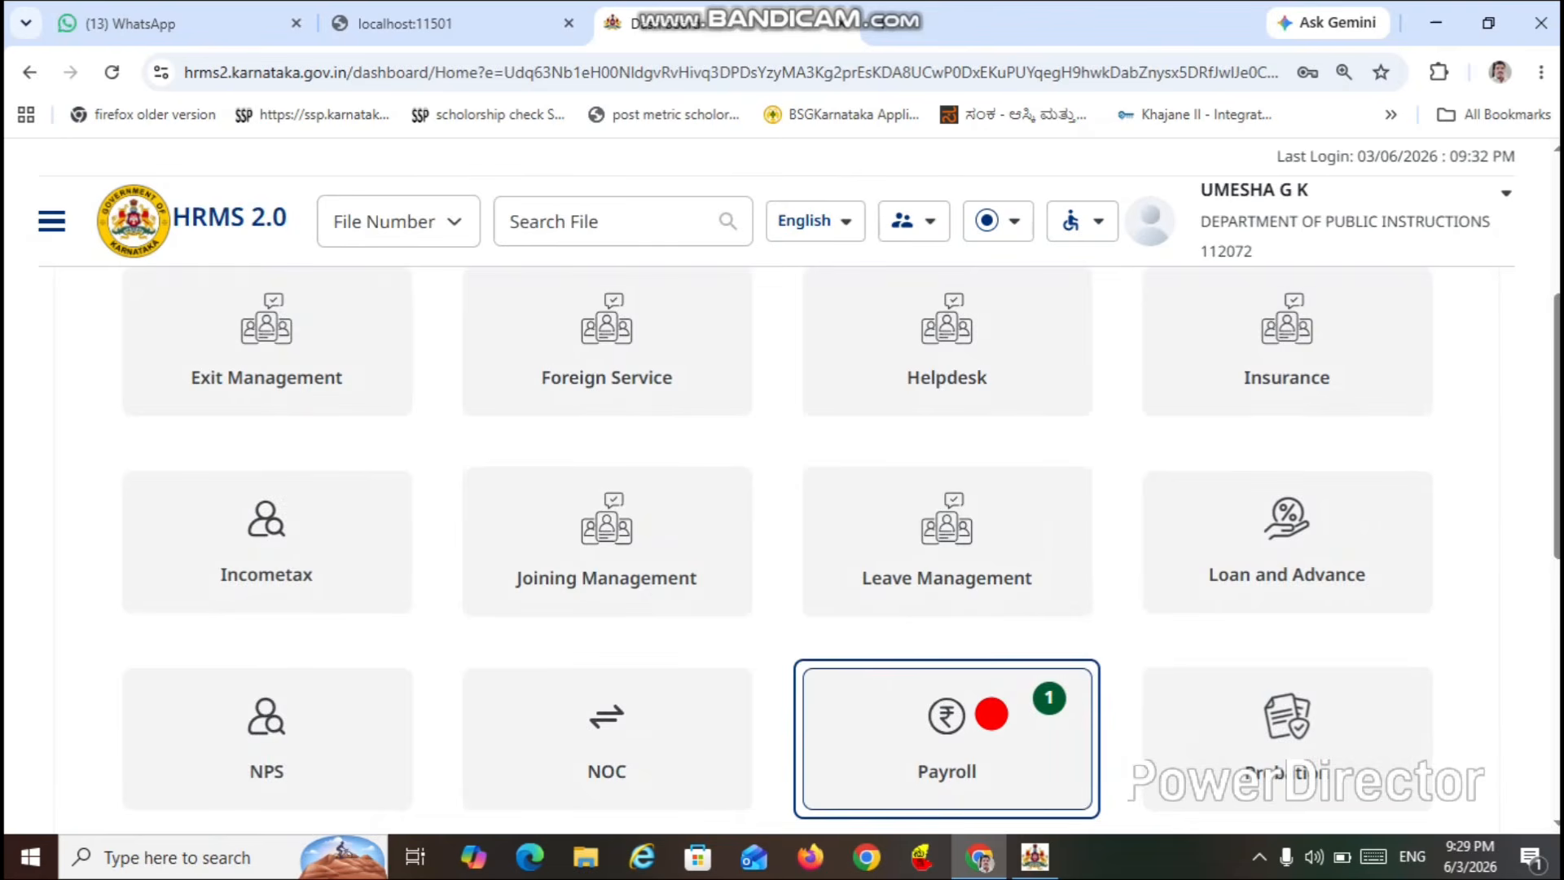
pyautogui.click(992, 715)
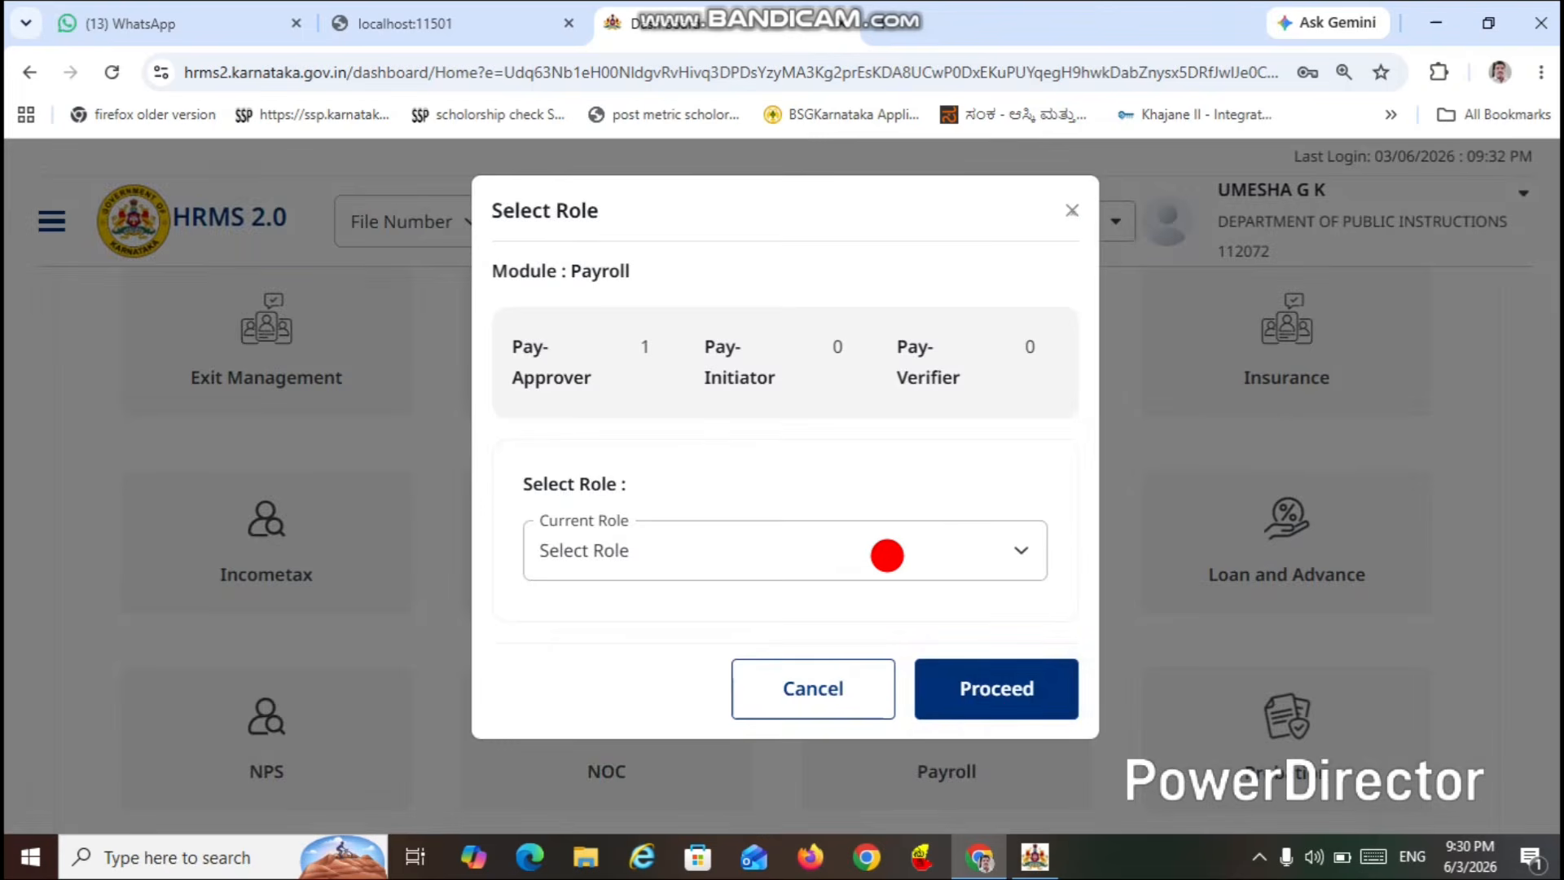
pyautogui.click(887, 555)
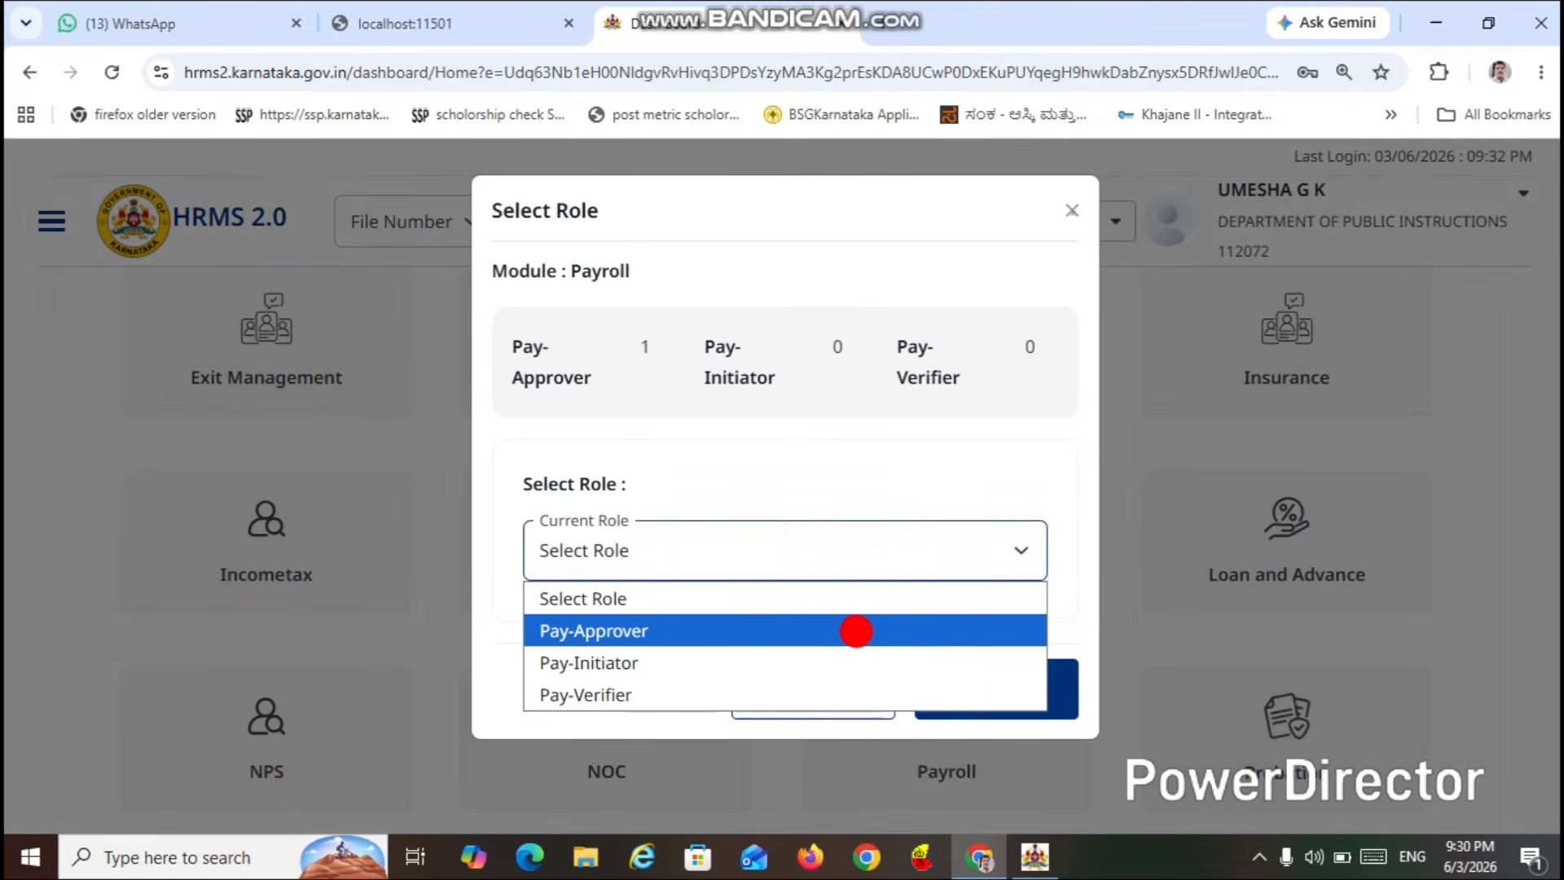
pyautogui.click(857, 631)
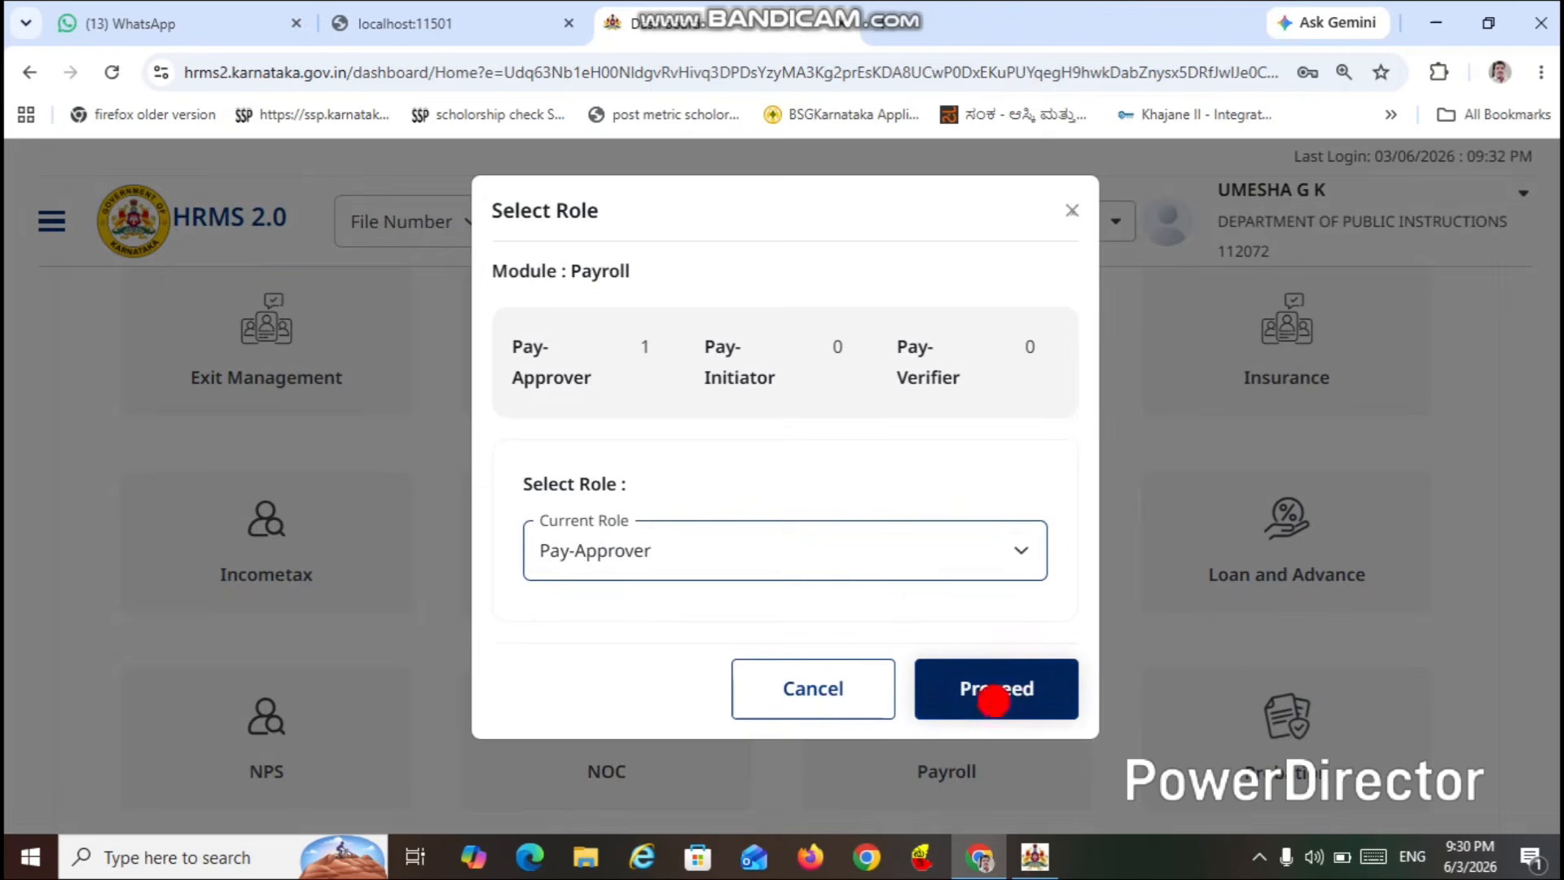
pyautogui.click(992, 688)
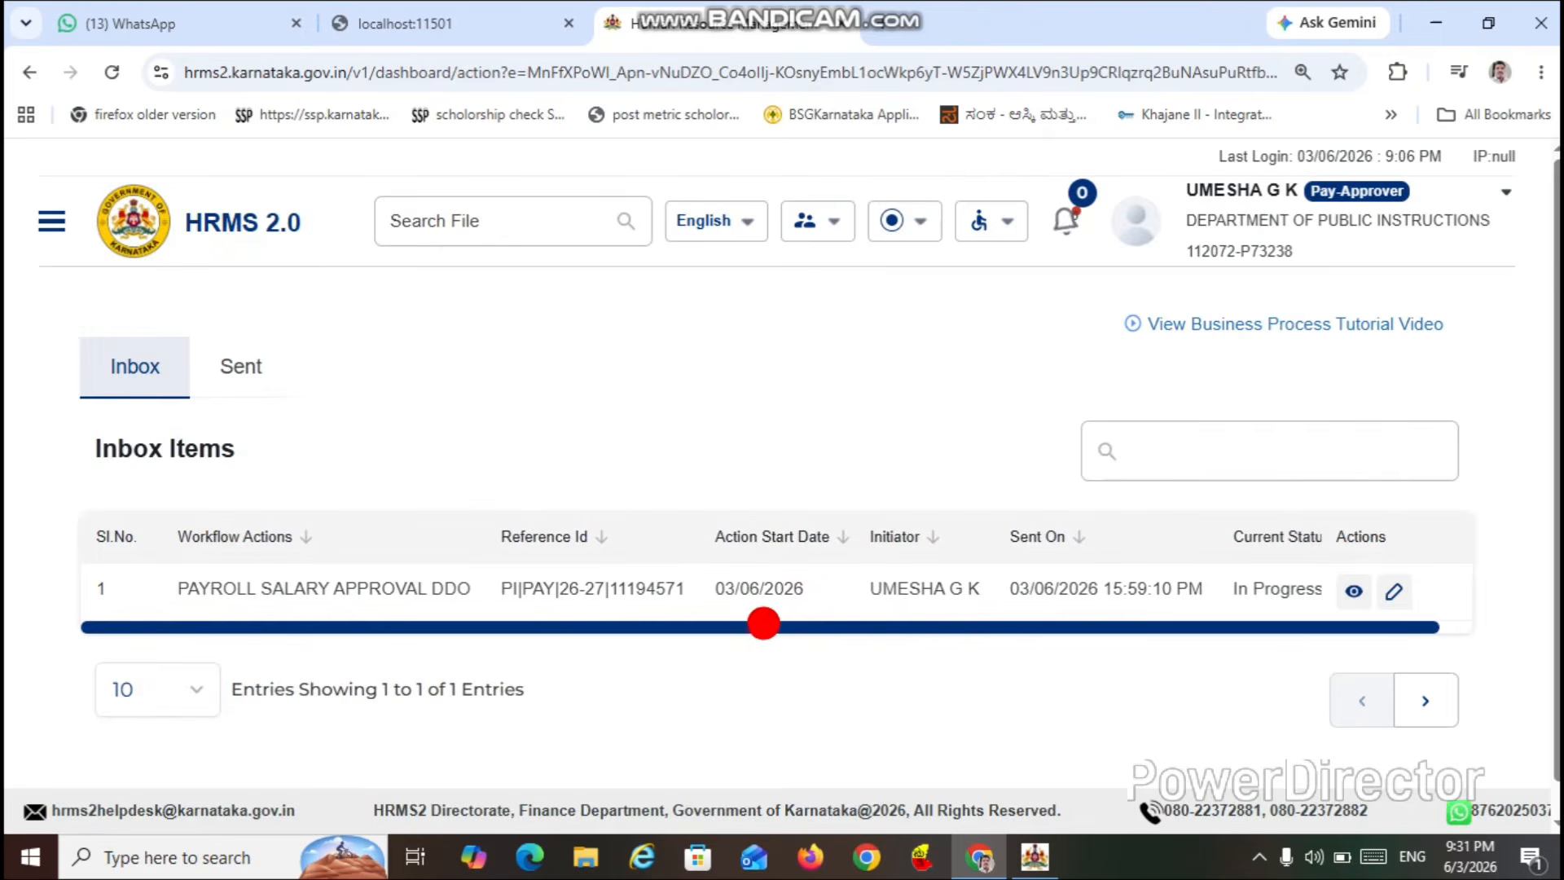
# - Open the PAYROLL SALARY APPROVAL DDO inbox item for editing and set its action to Accept with "ACCEPTED" as the remarks
pyautogui.moveTo(761, 624); pyautogui.dragTo(1013, 623)
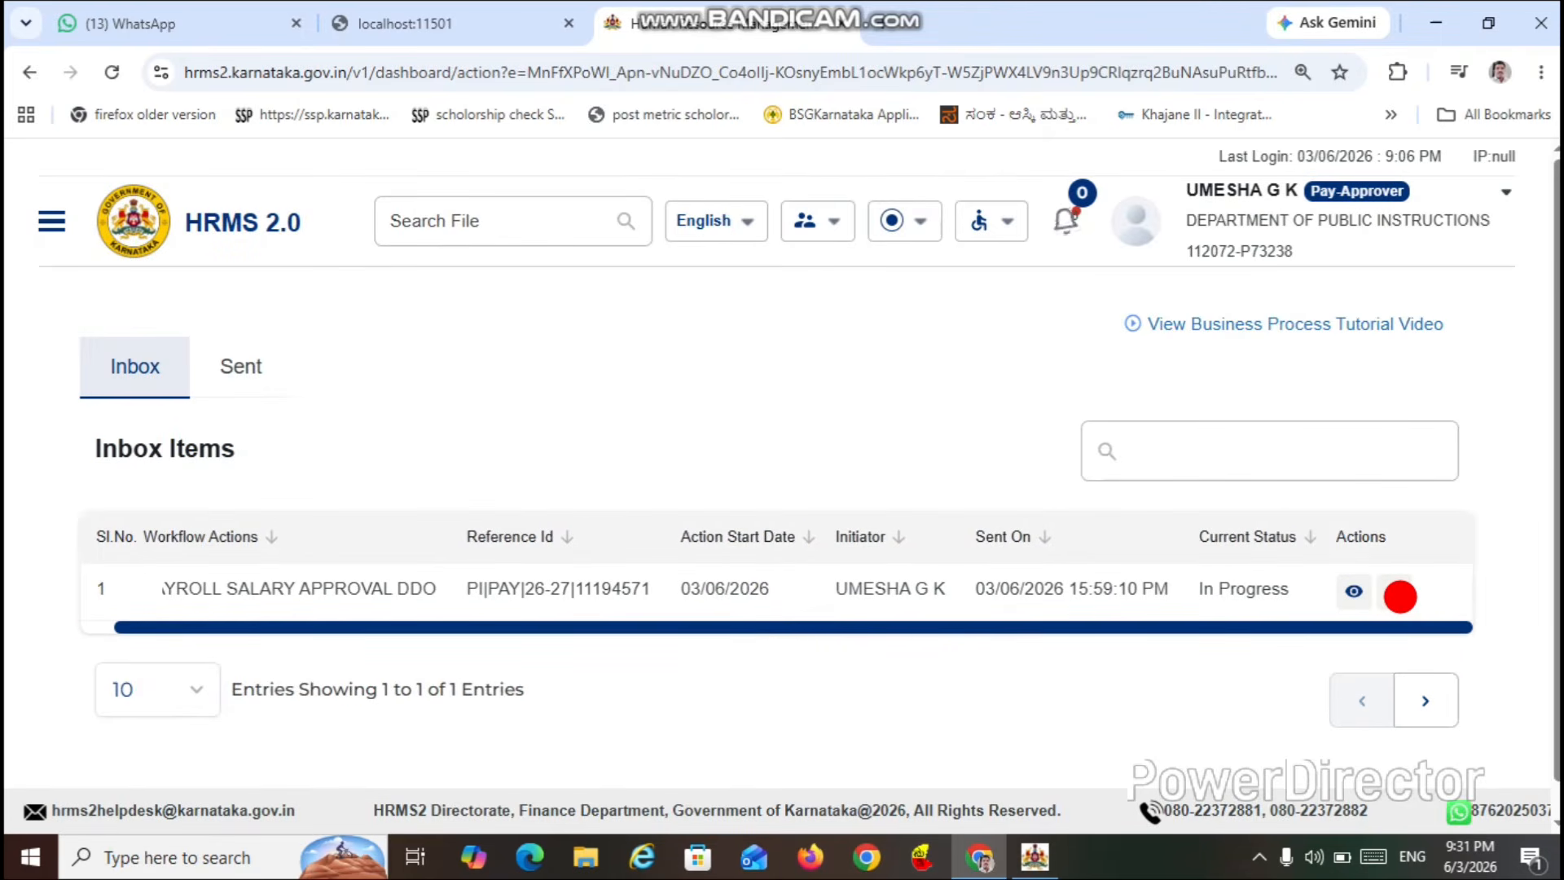
pyautogui.click(1400, 597)
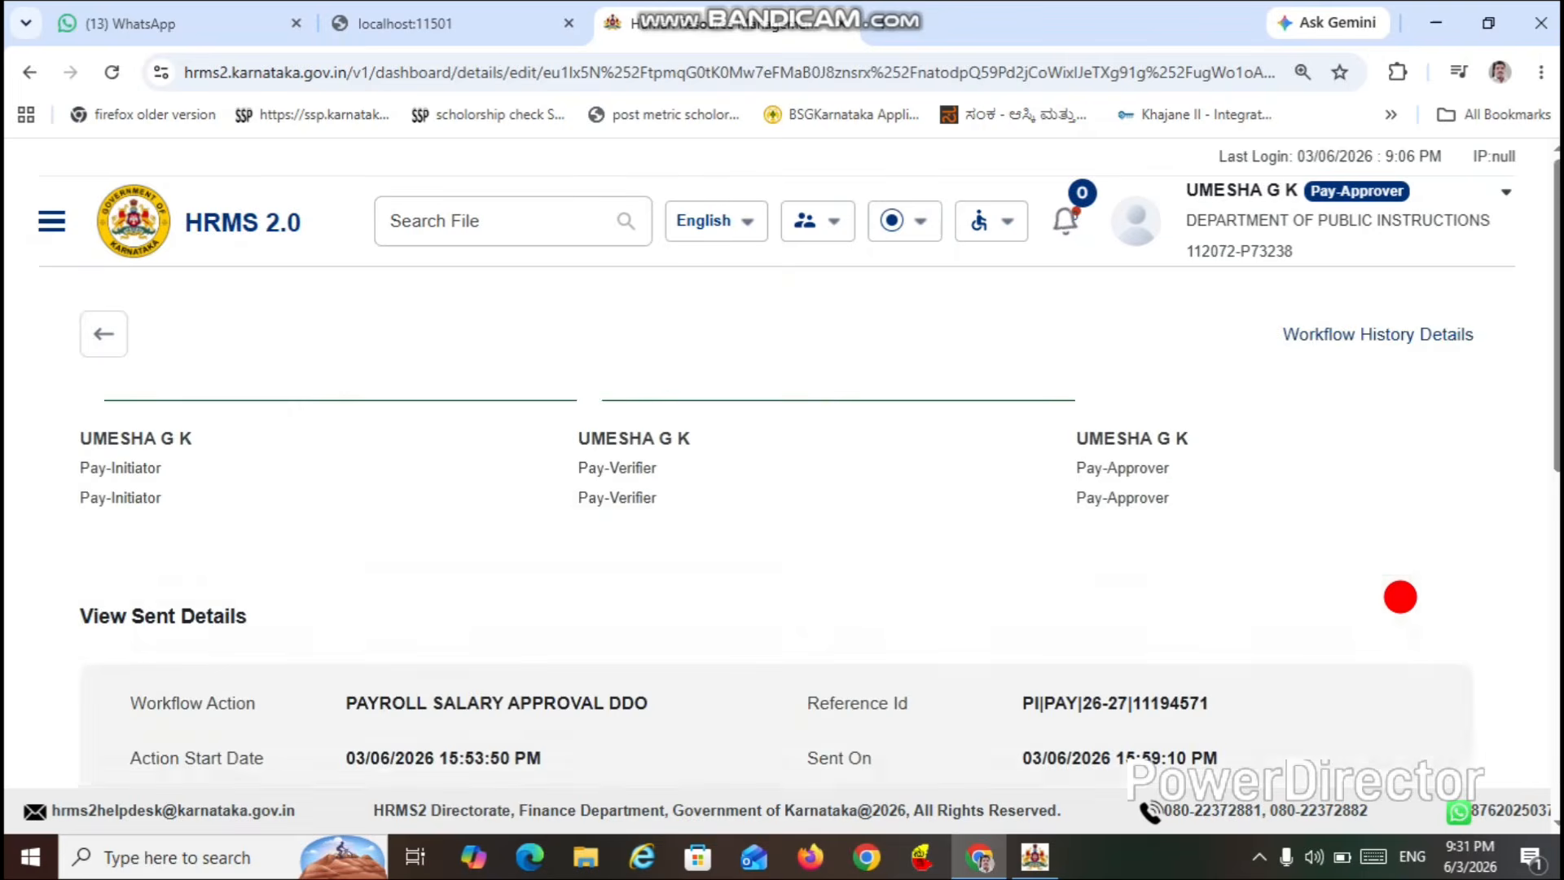
pyautogui.scroll(-9, 812, 634)
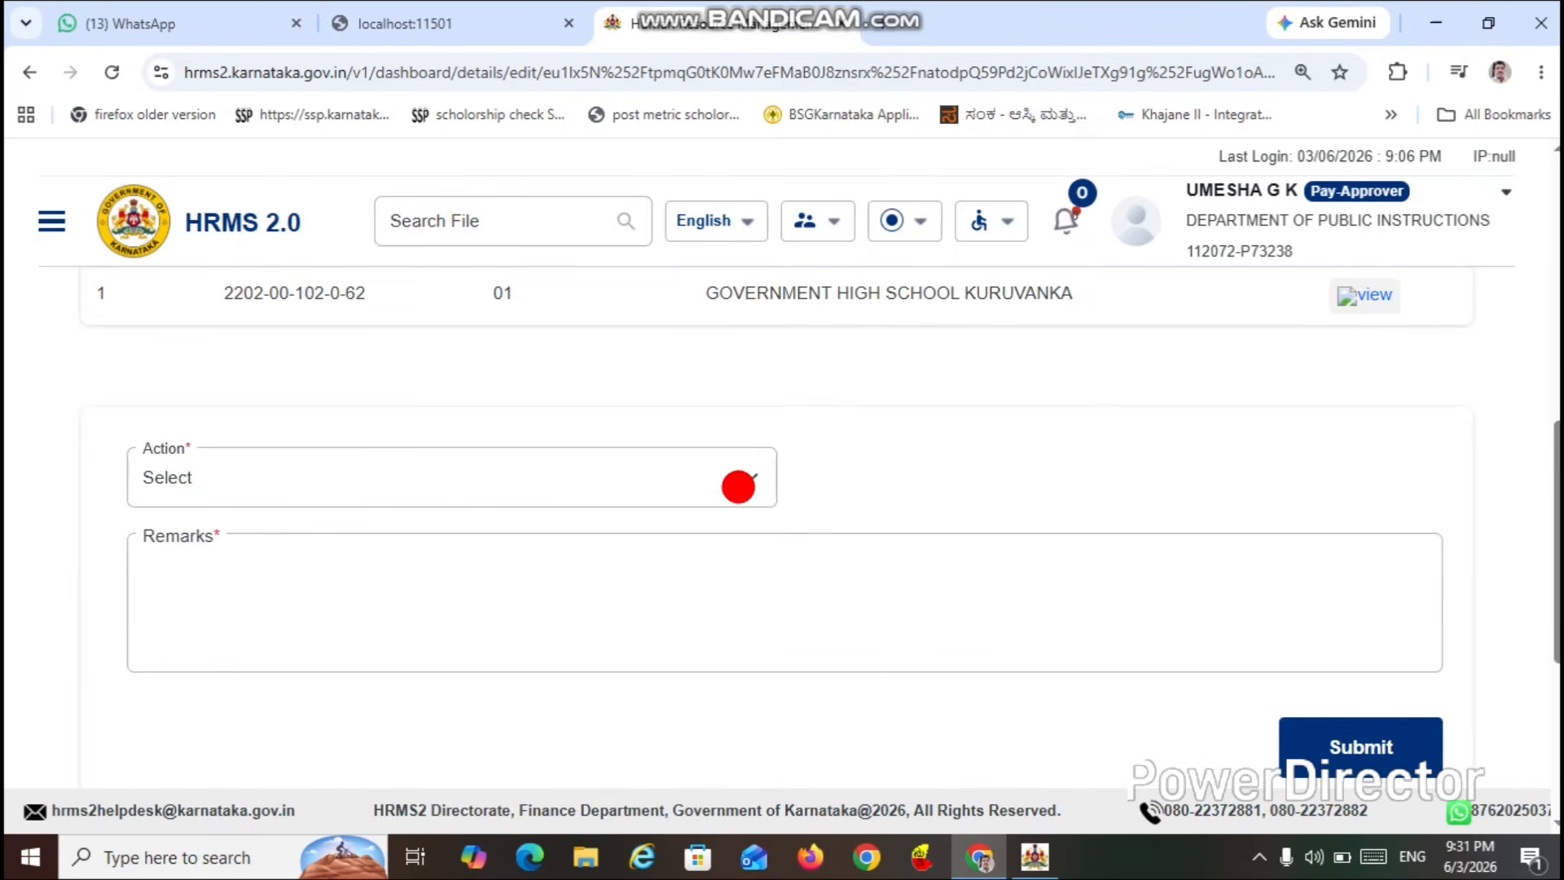
pyautogui.click(743, 479)
pyautogui.click(683, 551)
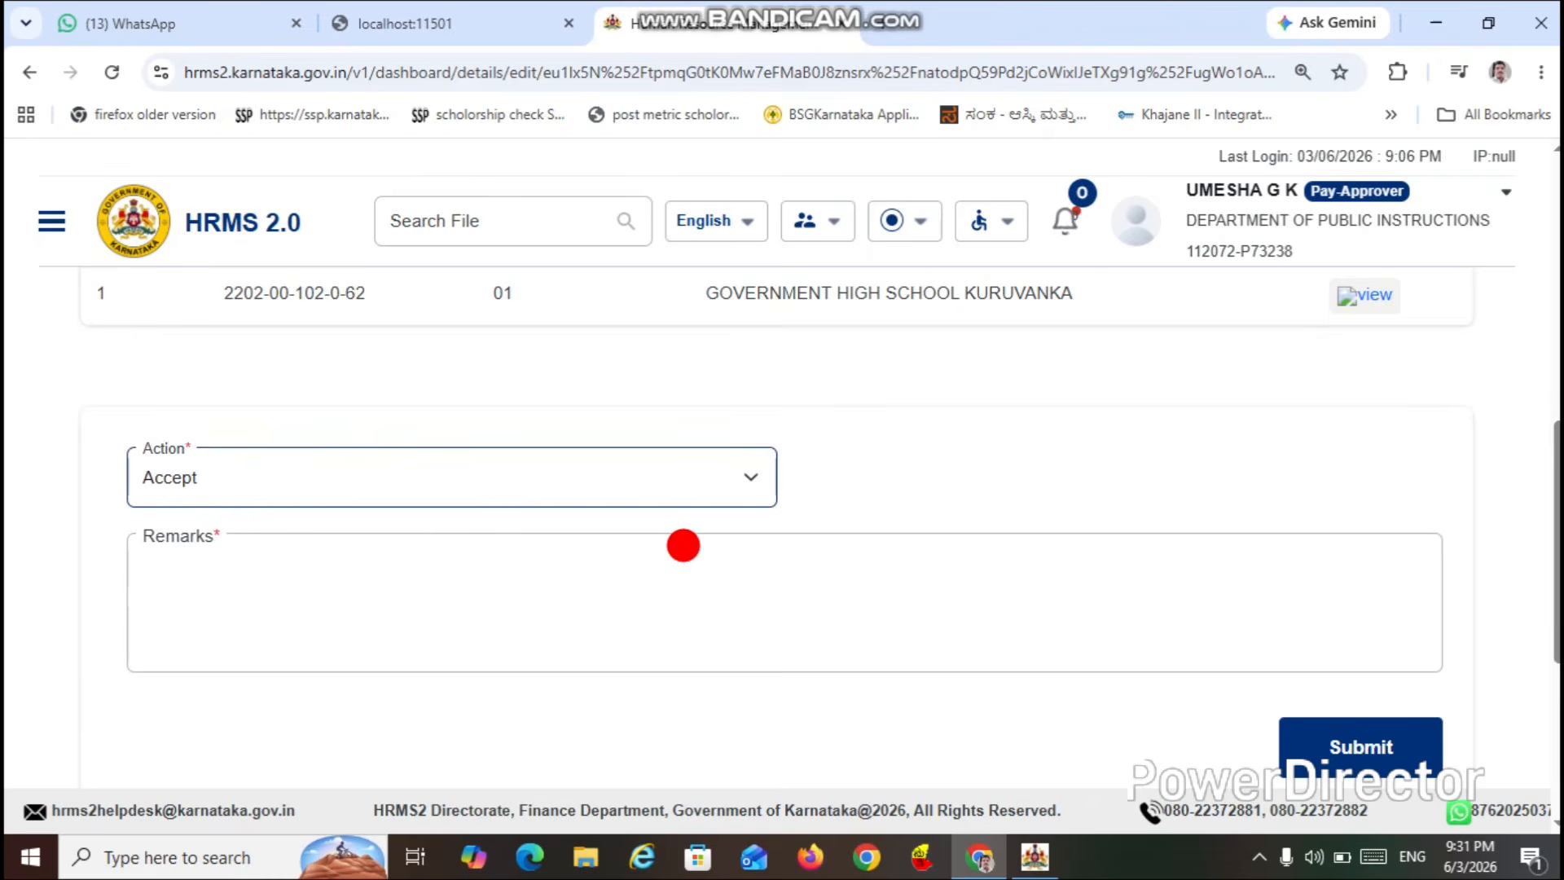
pyautogui.click(577, 594)
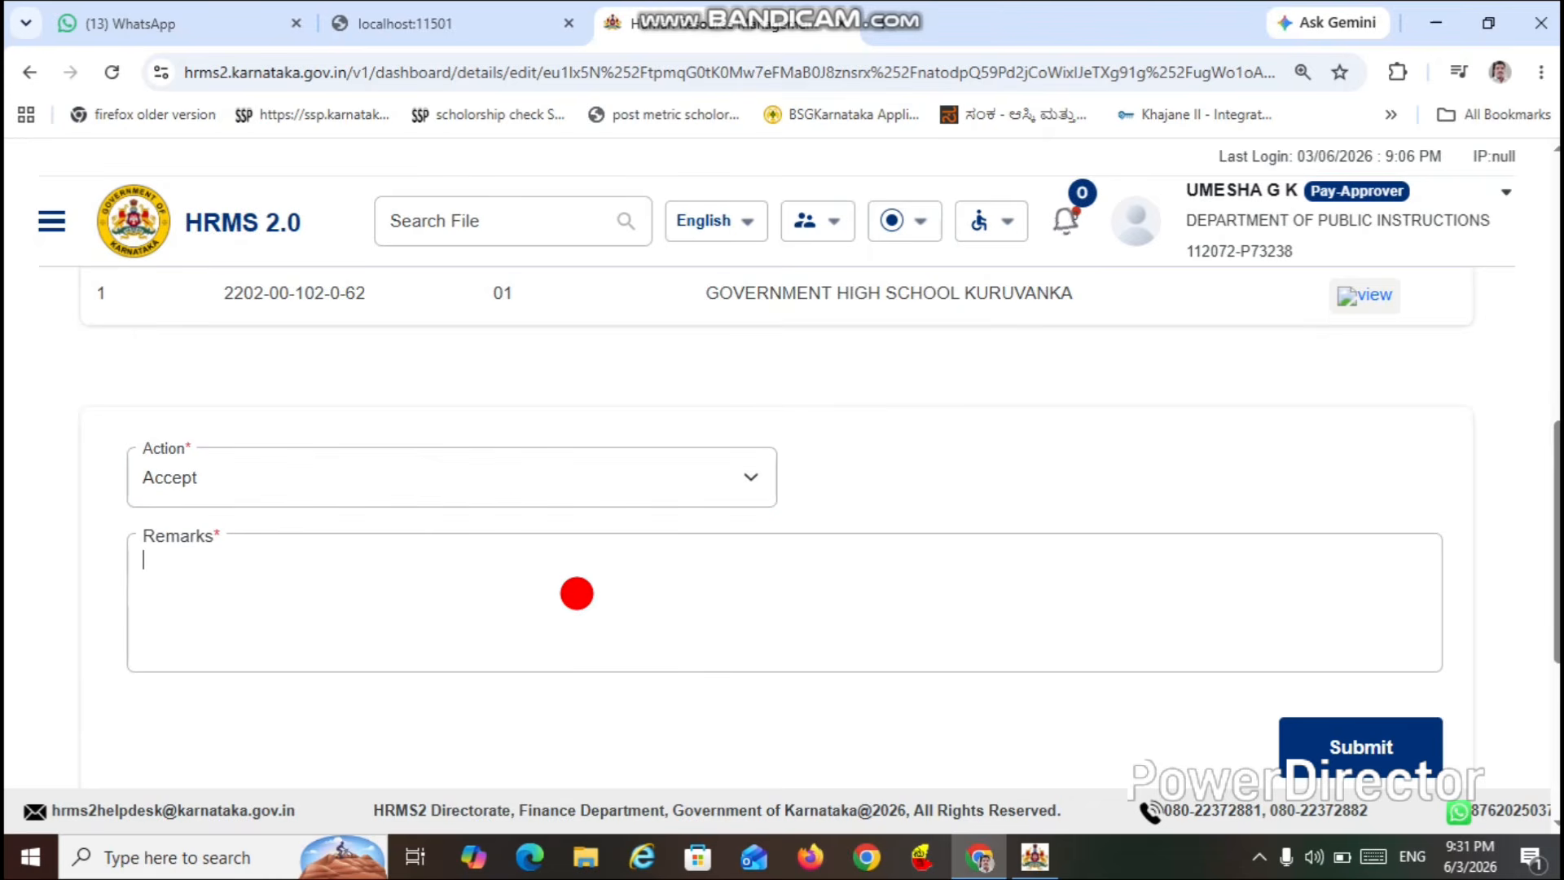
pyautogui.write('ACCEPTED')
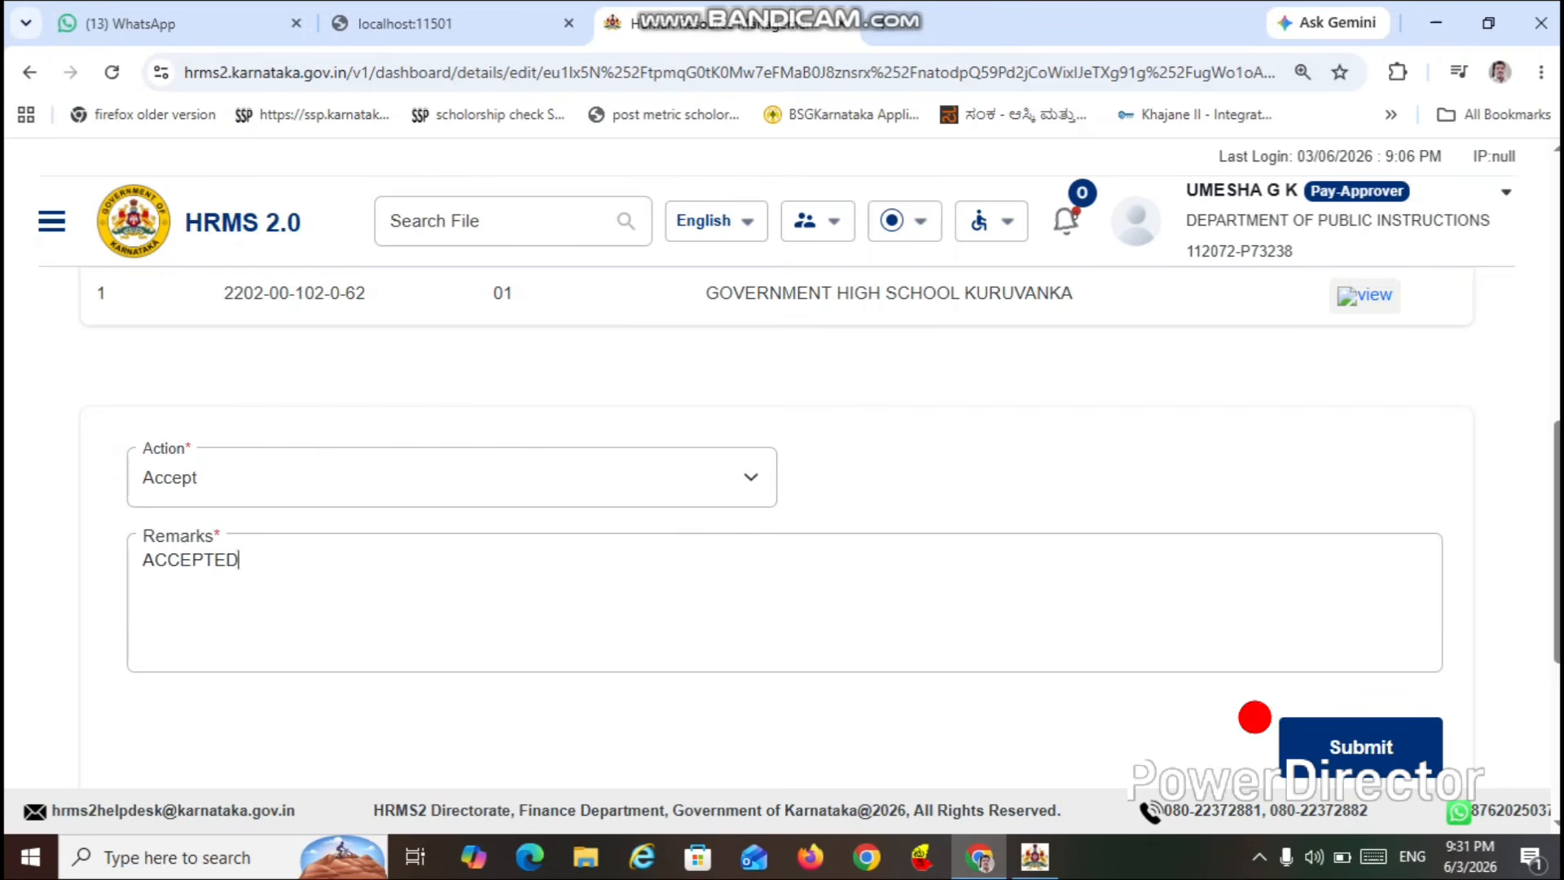
# - Submit the approver's decision on the draft paybill and confirm accepting the transaction
pyautogui.click(1372, 756)
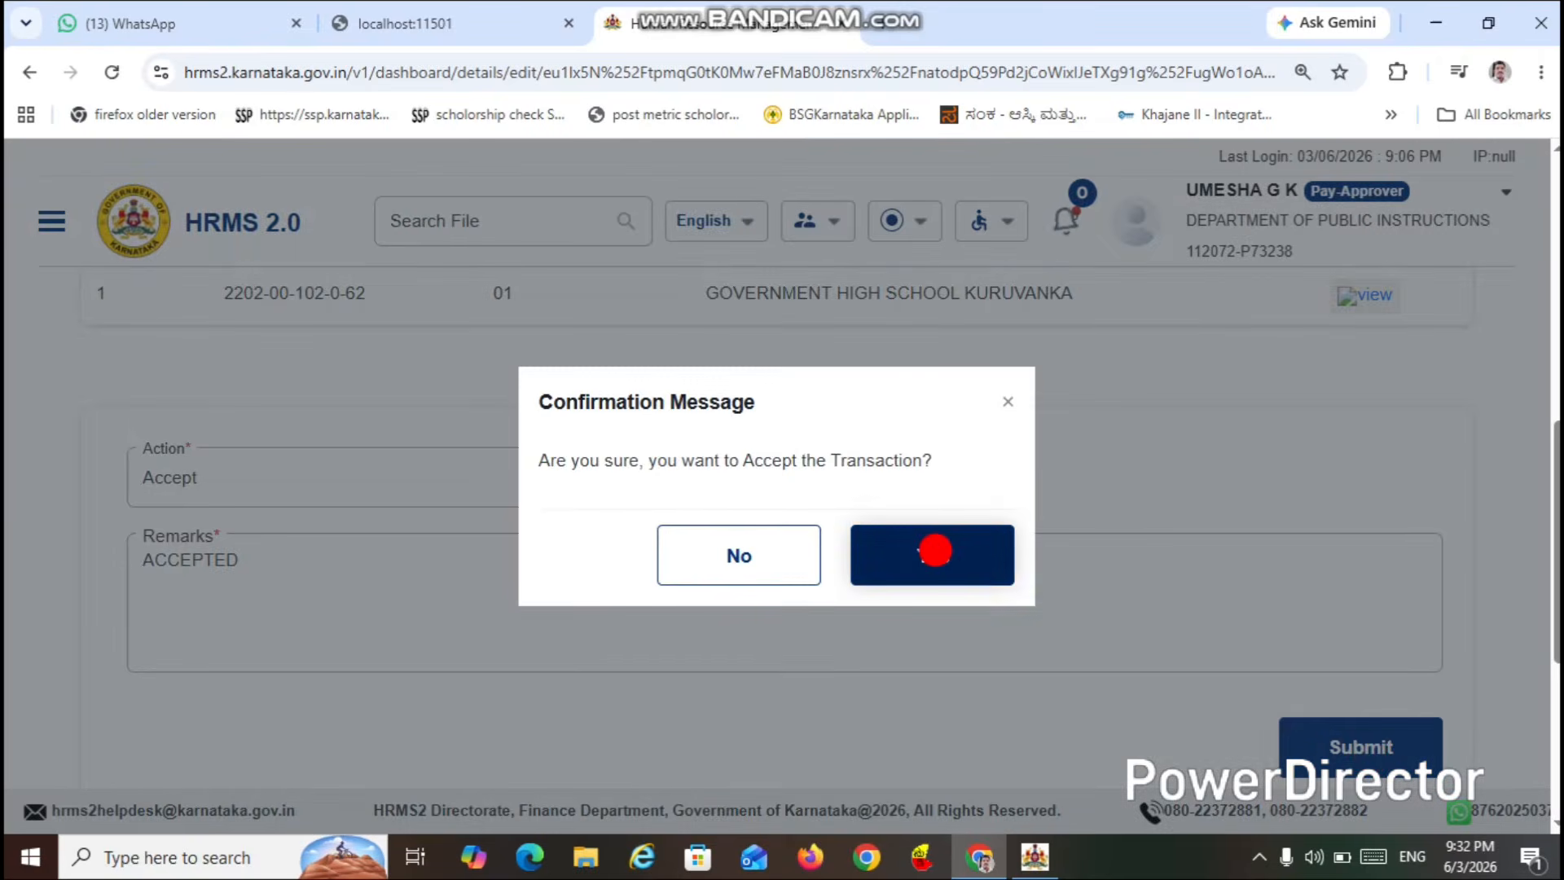
pyautogui.click(934, 550)
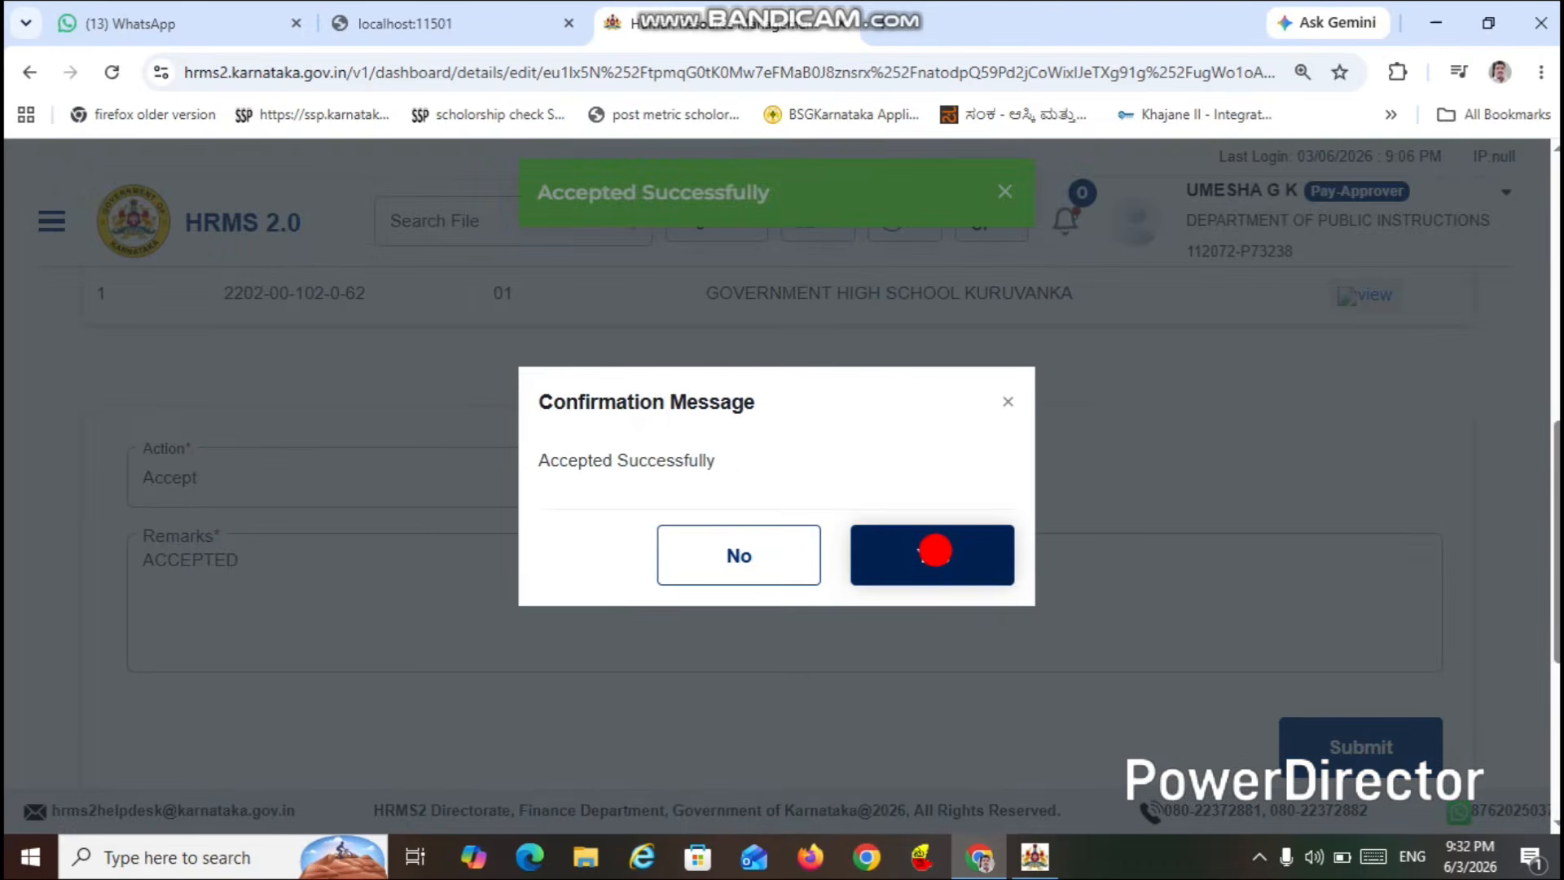
pyautogui.click(934, 550)
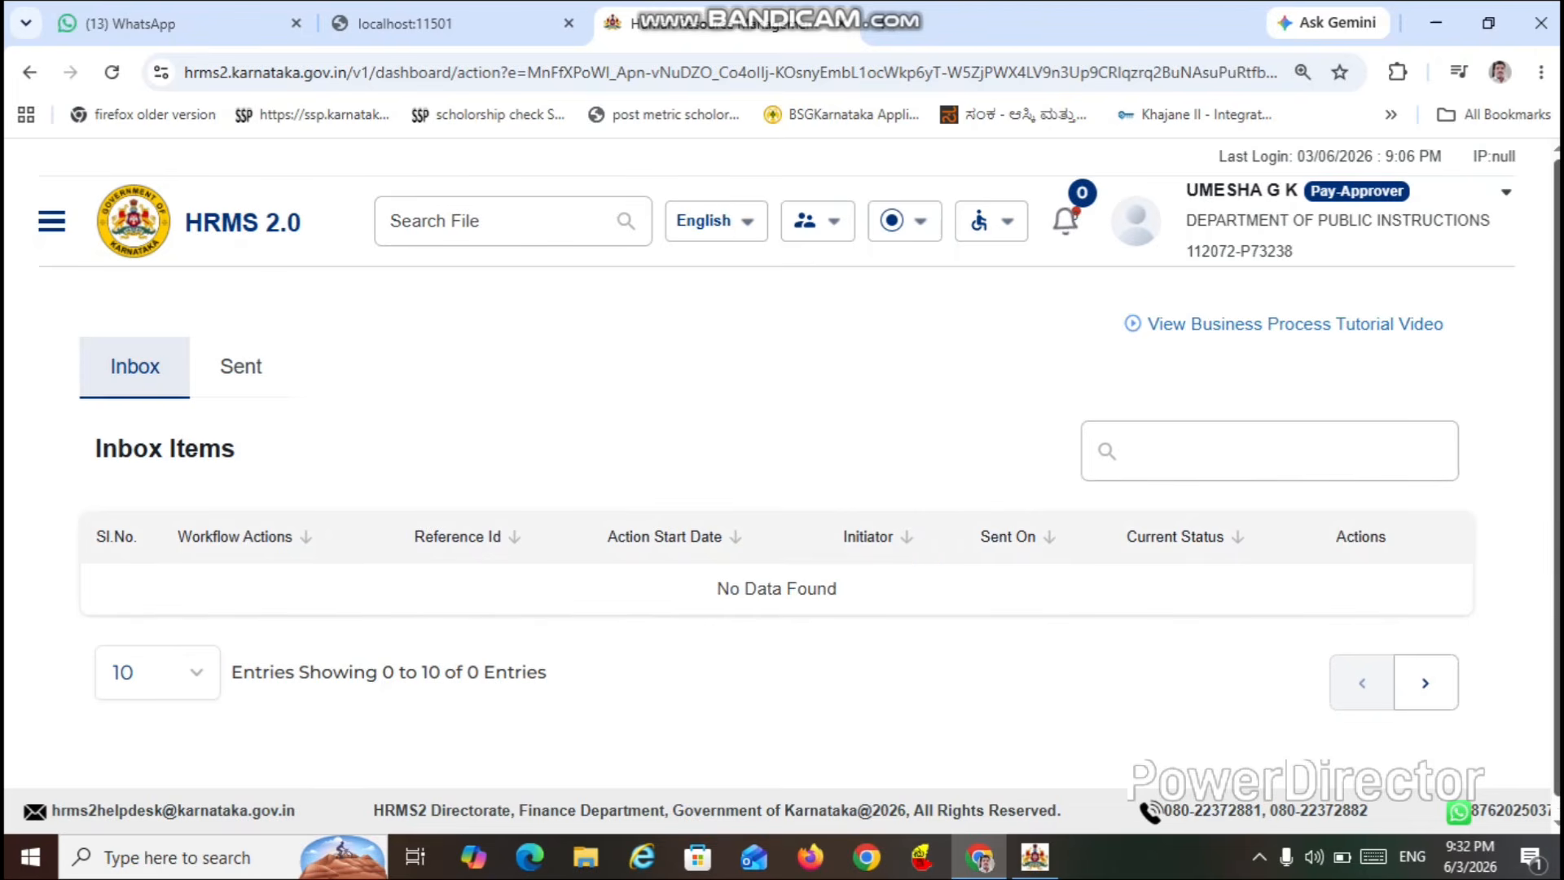
# - Open the Final Paybill listing for the salary month MAY, 2026
pyautogui.moveTo(1557, 634); pyautogui.dragTo(1549, 453)
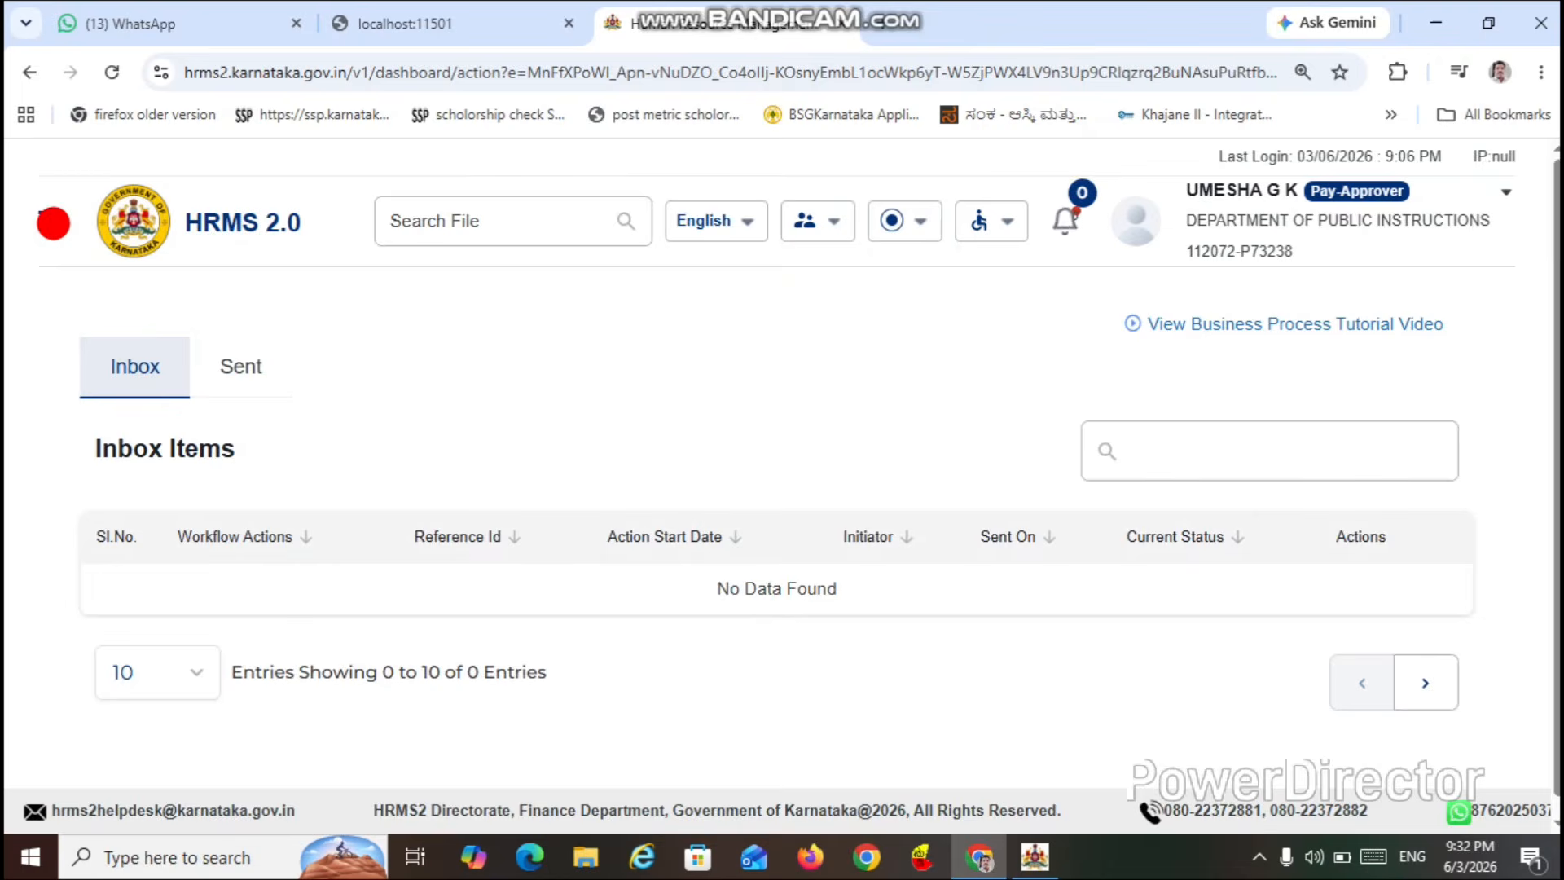
pyautogui.click(53, 222)
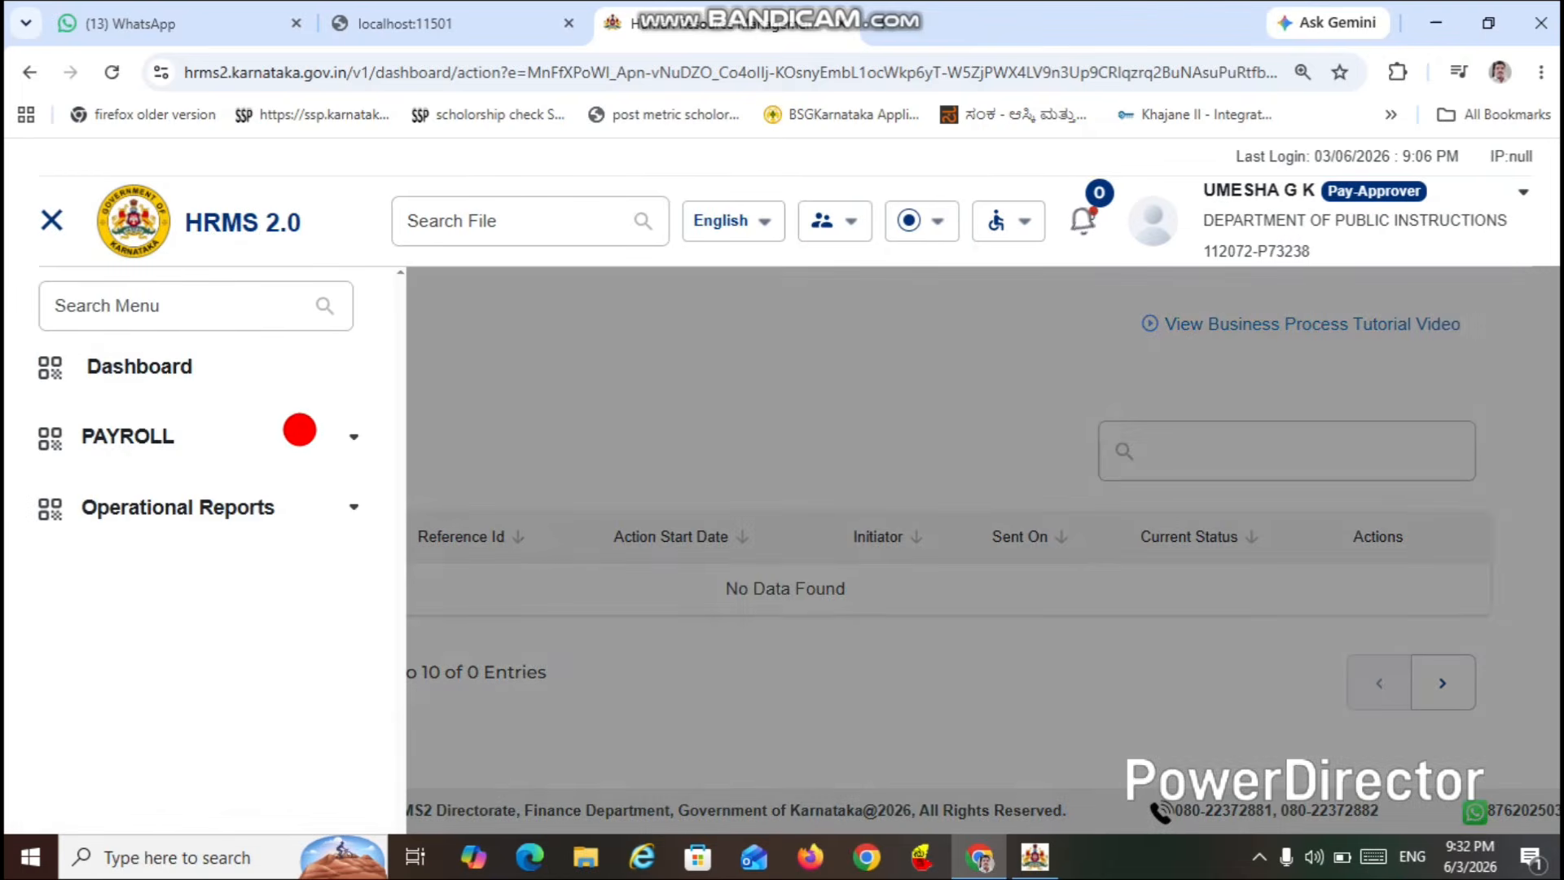
pyautogui.click(301, 431)
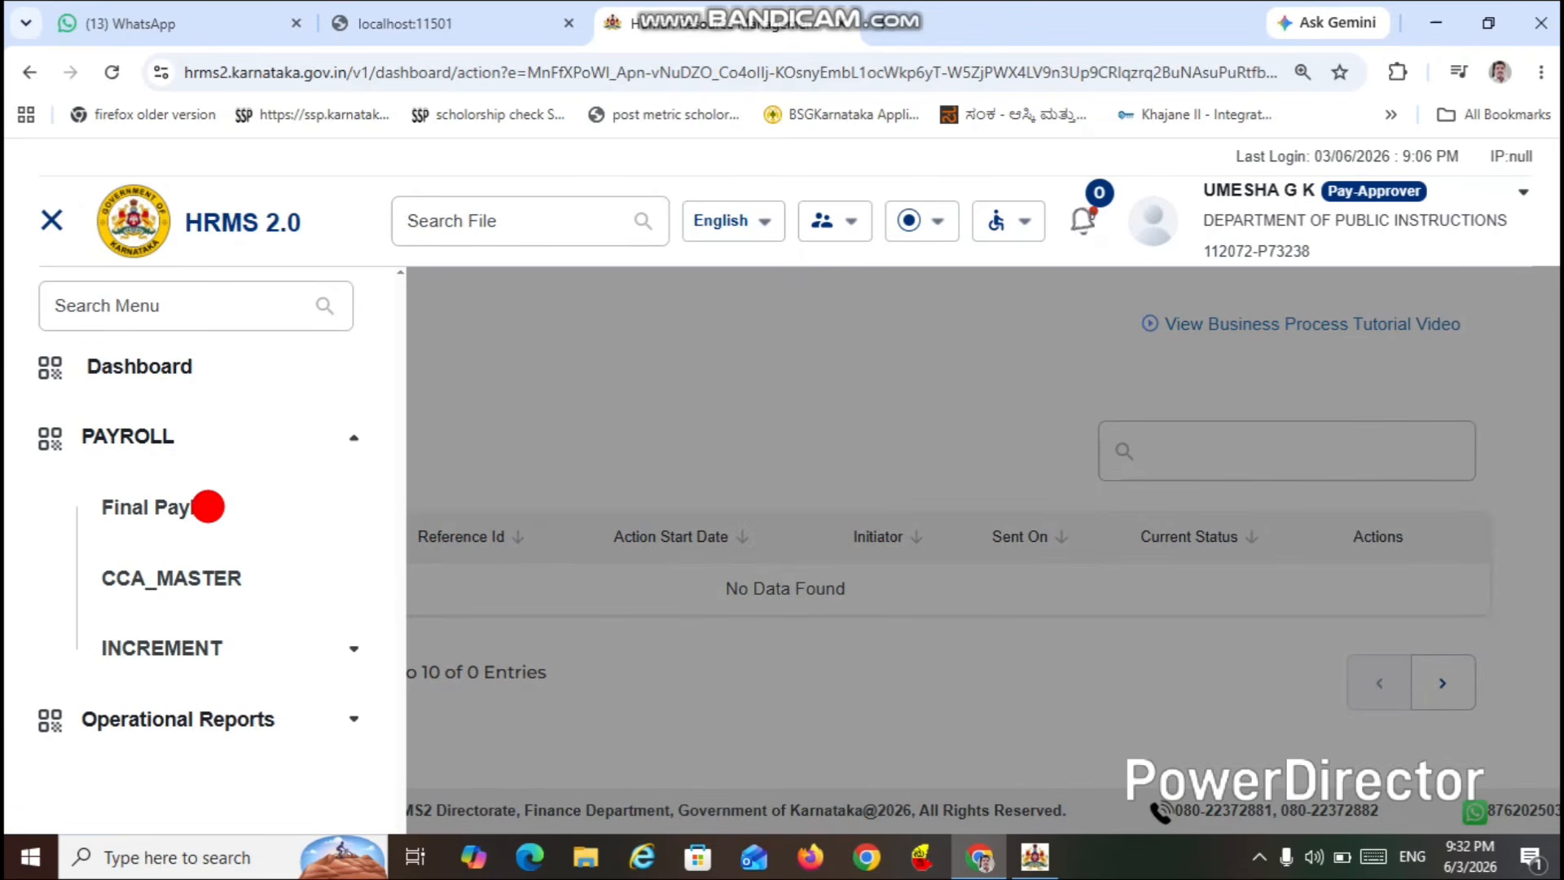
pyautogui.click(208, 506)
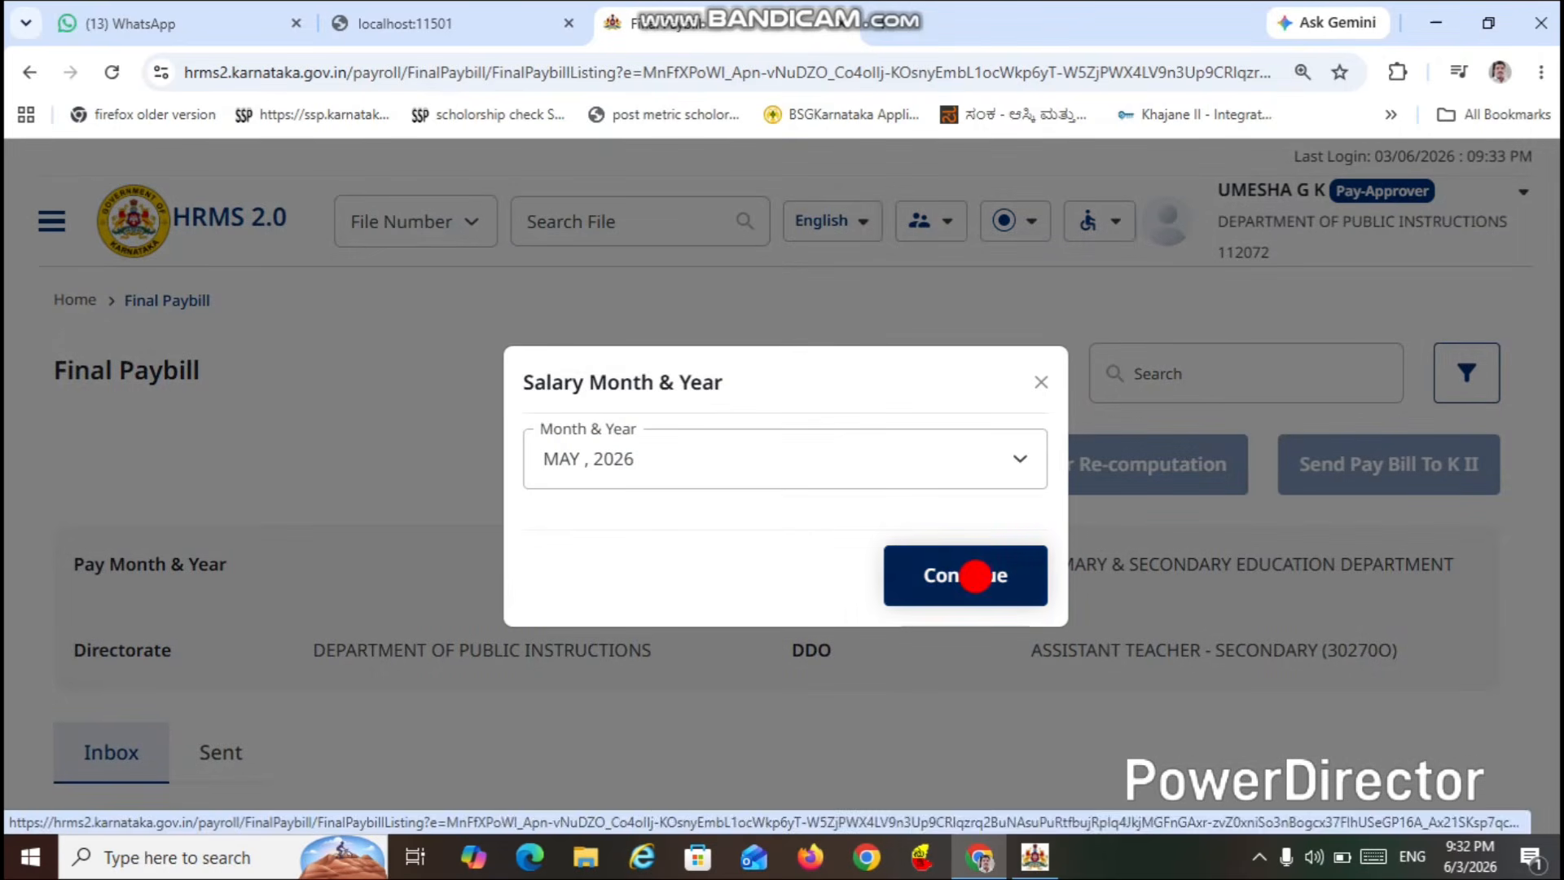
pyautogui.click(975, 576)
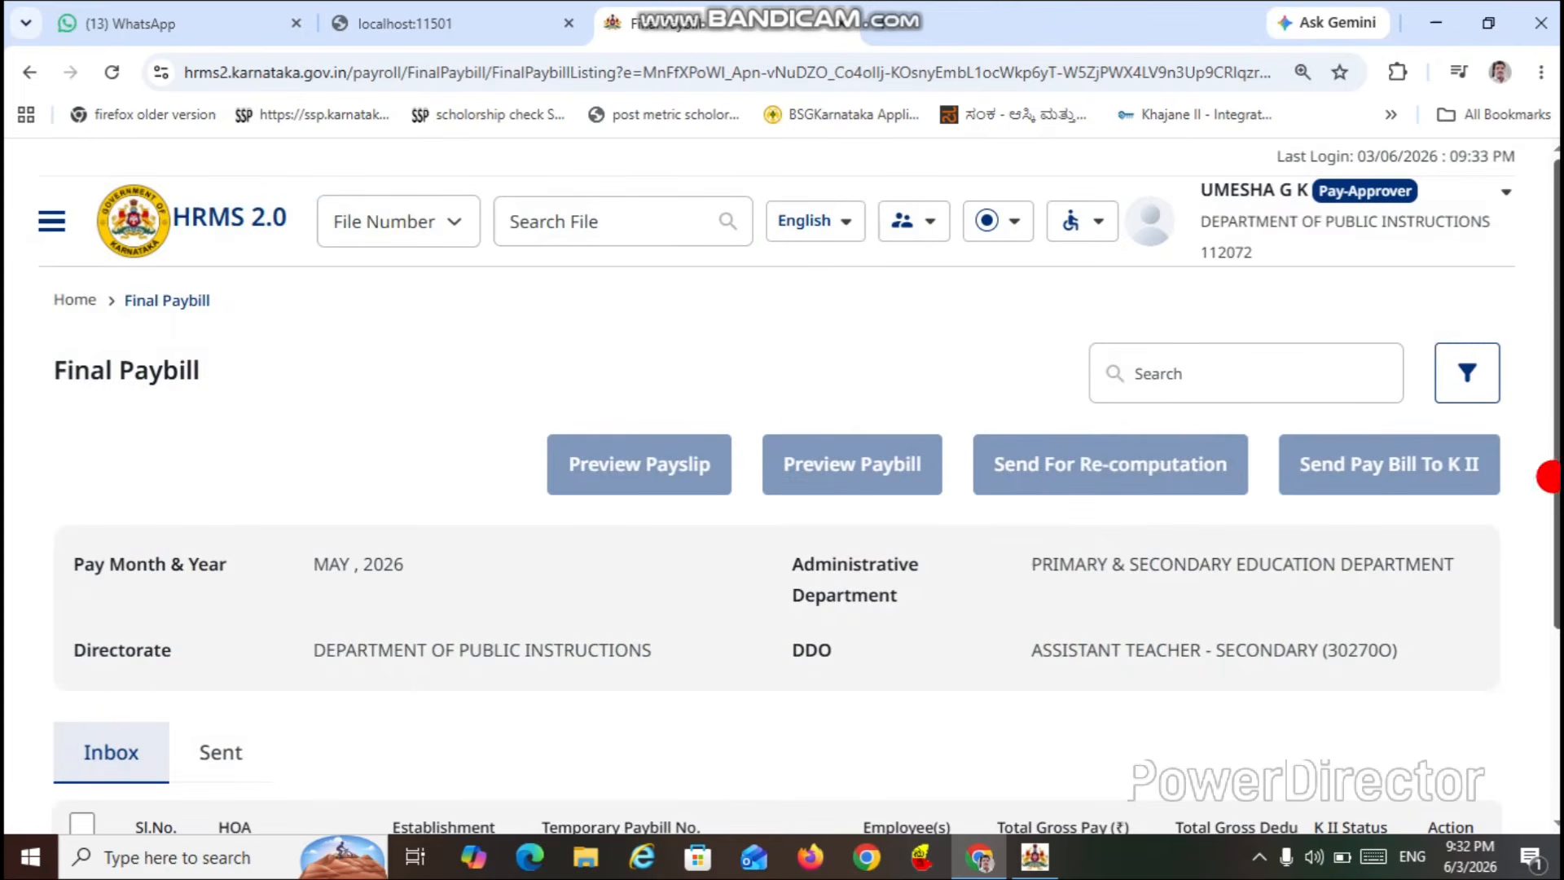
pyautogui.scroll(-2, 1548, 476)
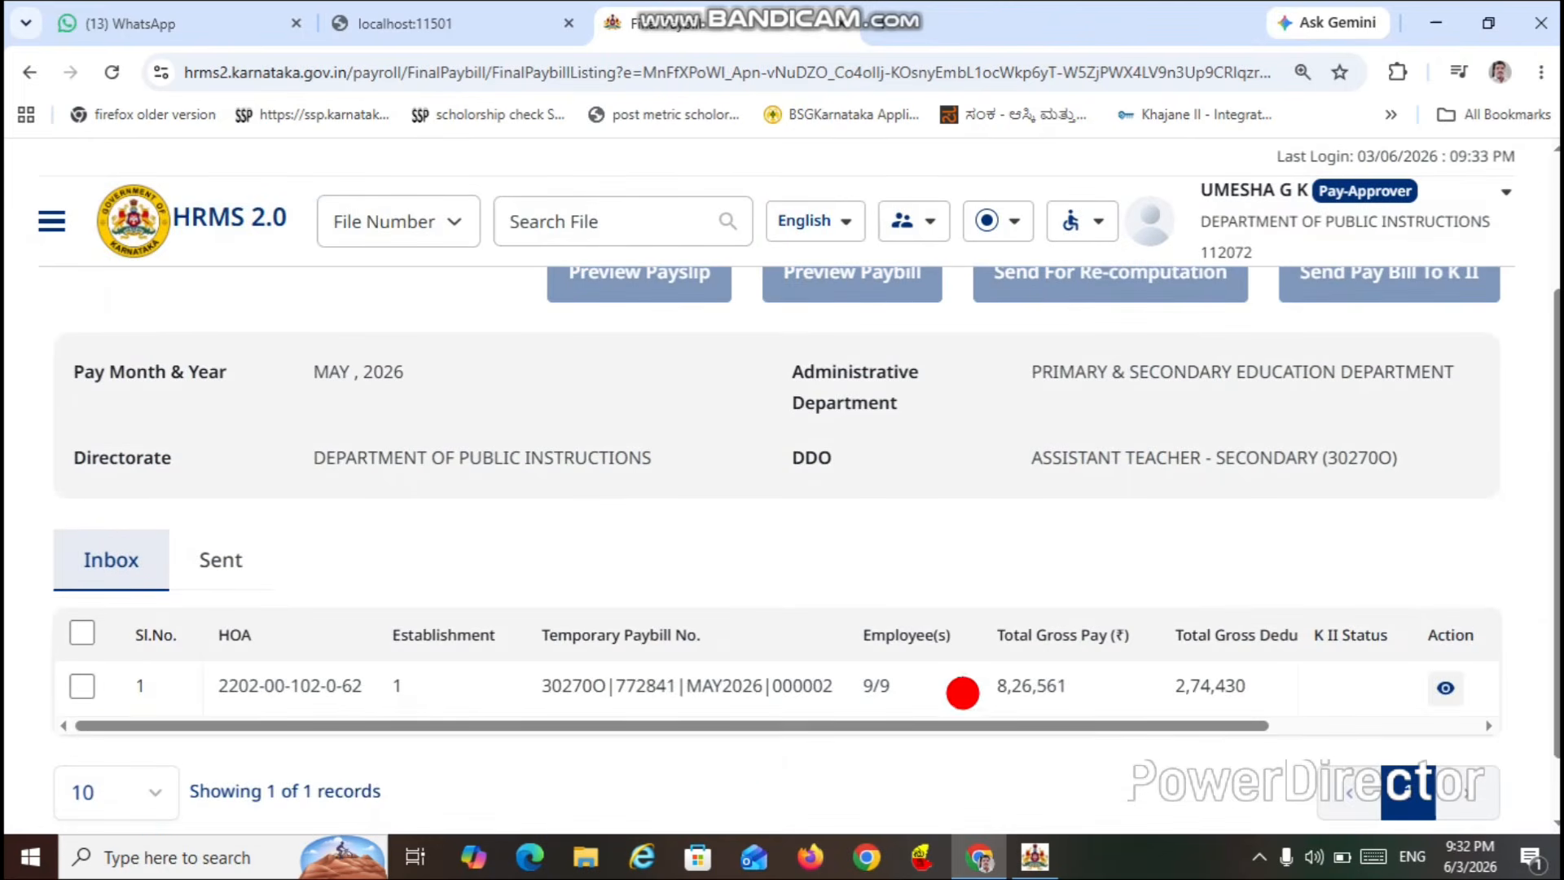
pyautogui.moveTo(743, 723); pyautogui.dragTo(664, 724)
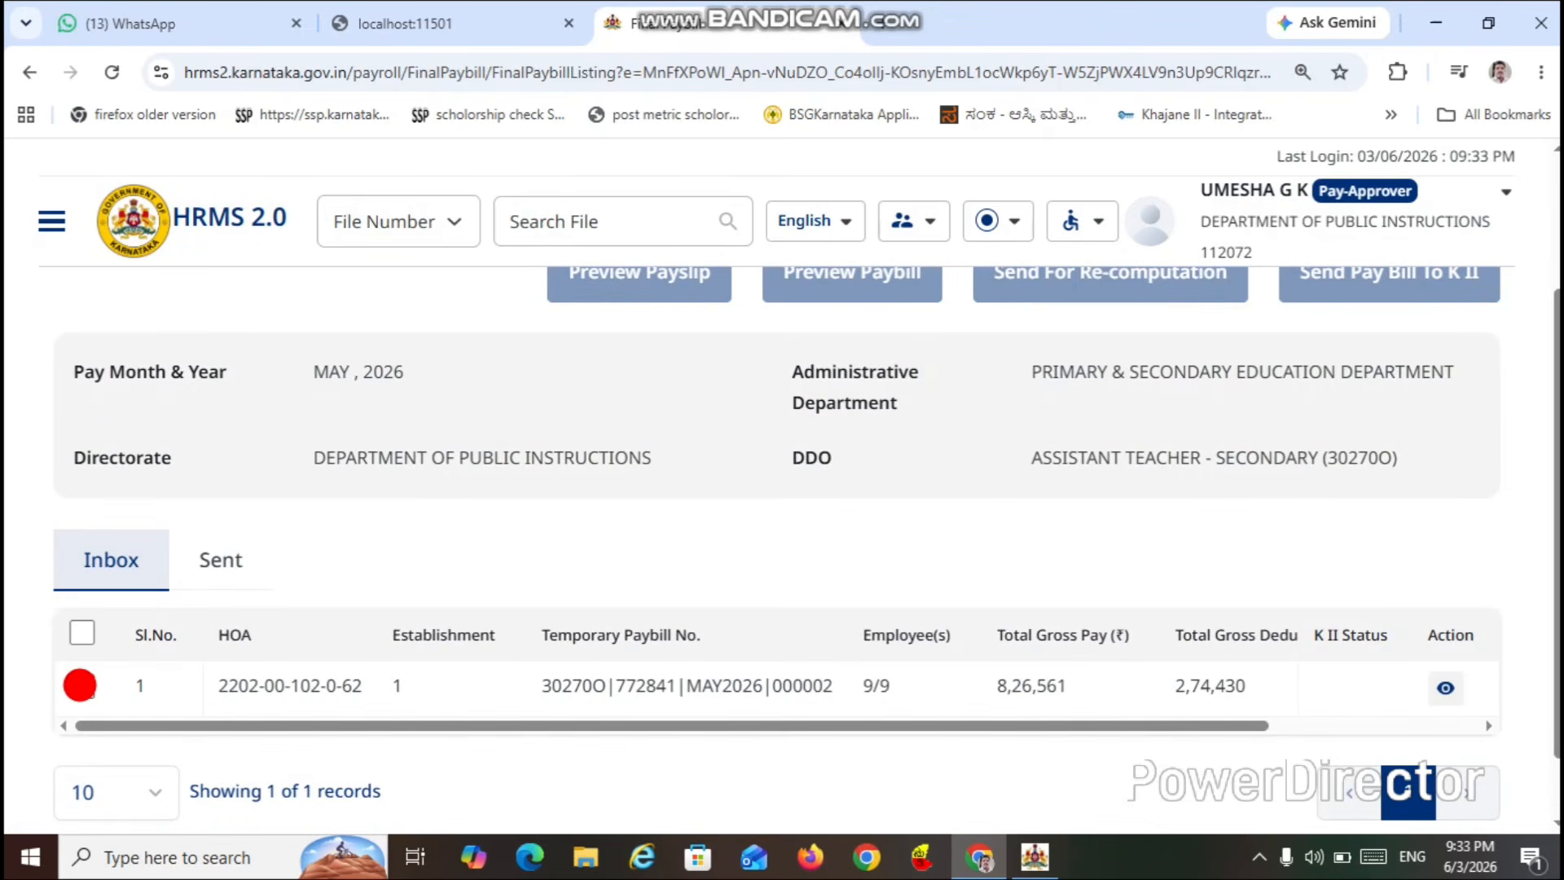
pyautogui.click(80, 685)
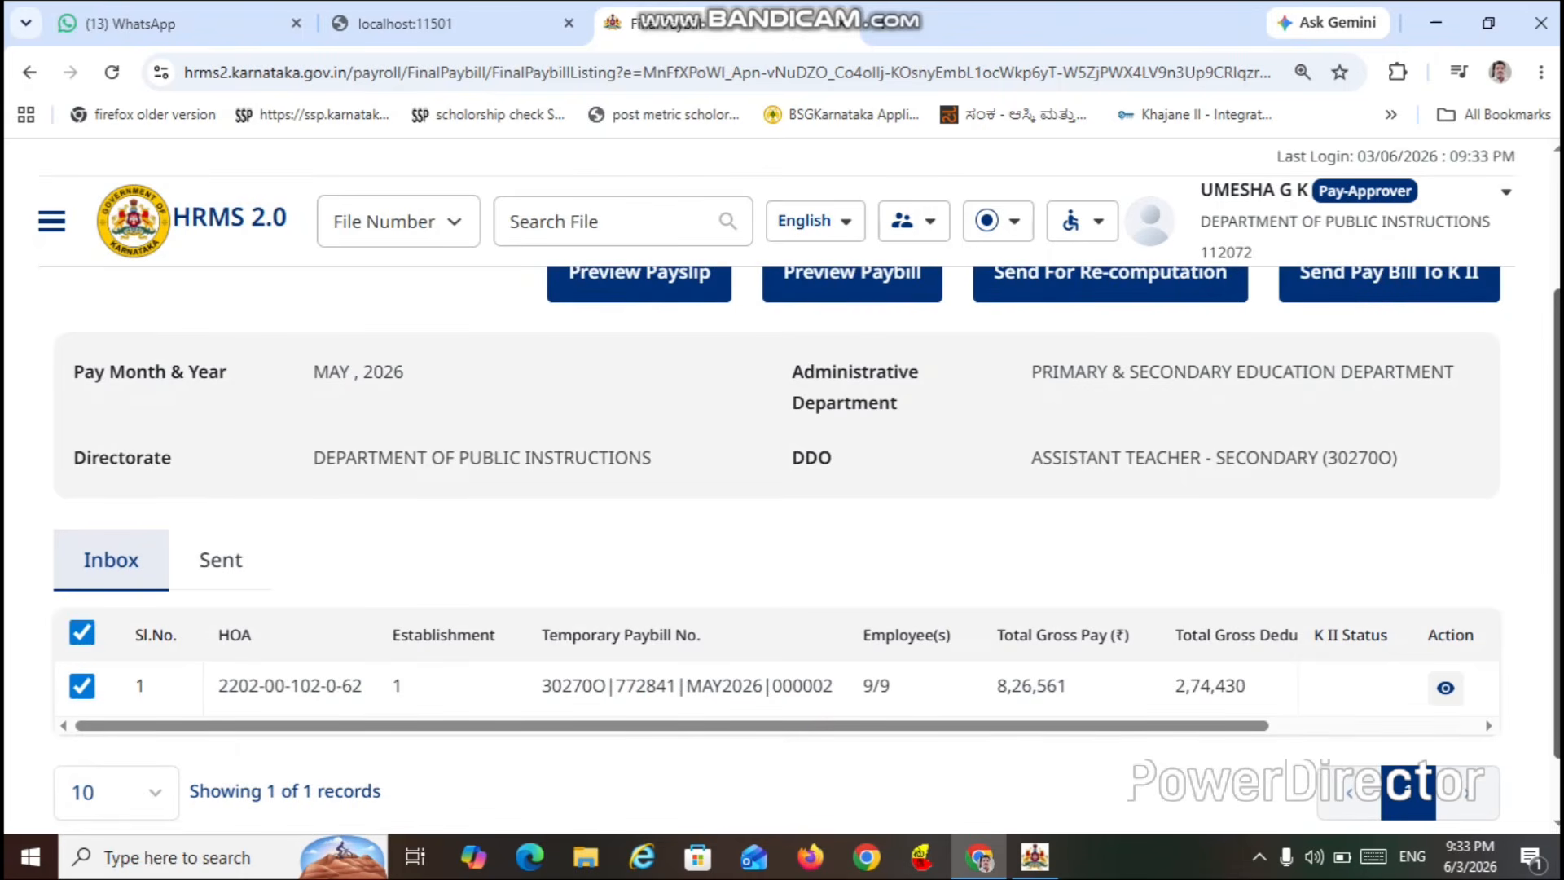
pyautogui.scroll(1, 1548, 487)
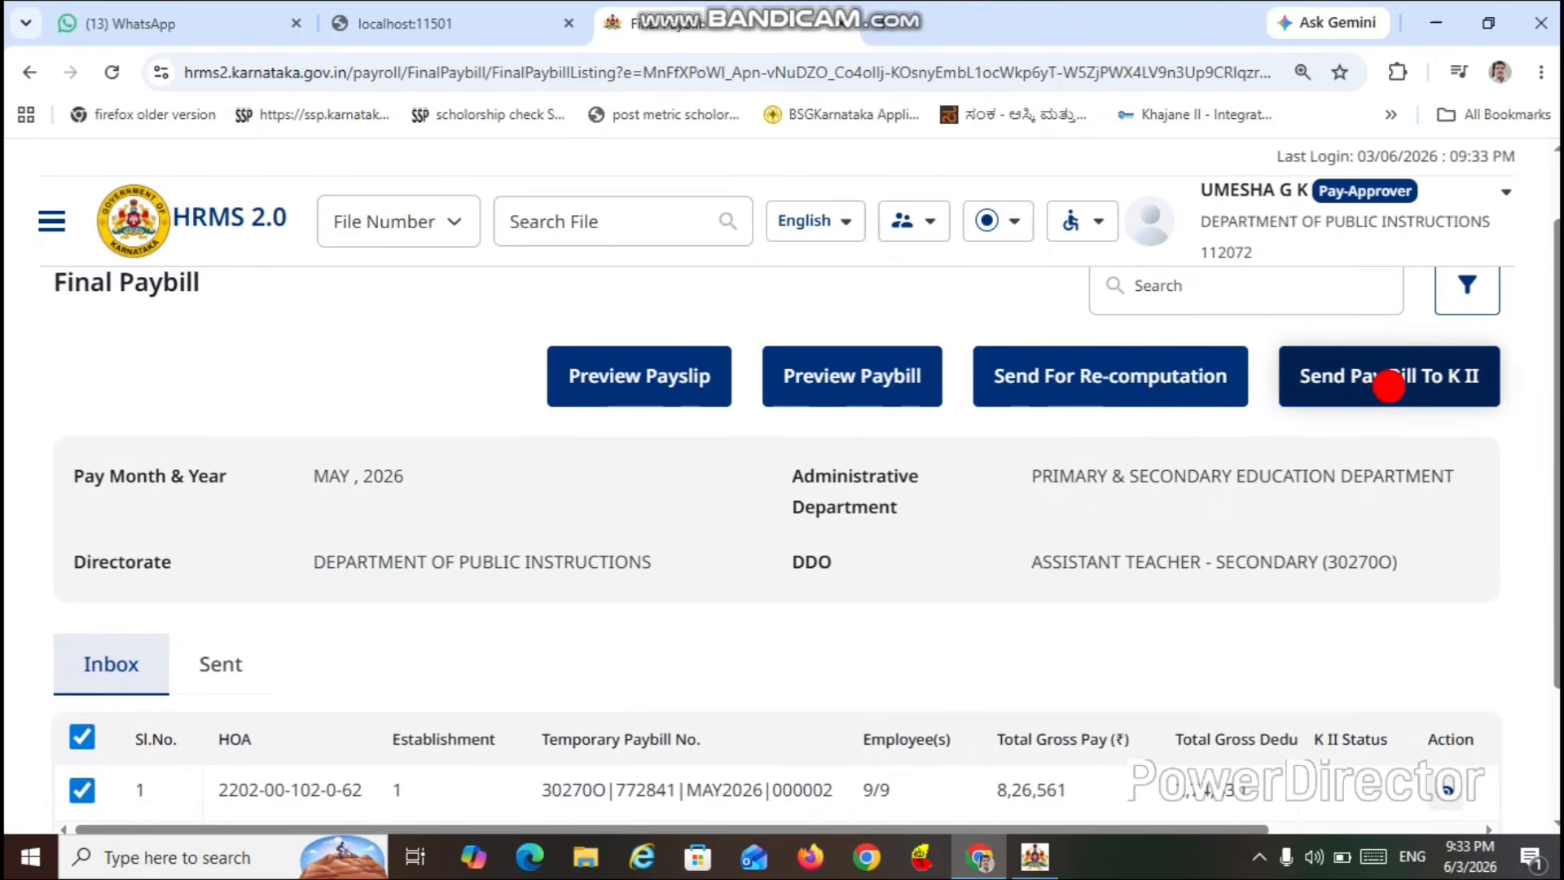
pyautogui.click(1389, 386)
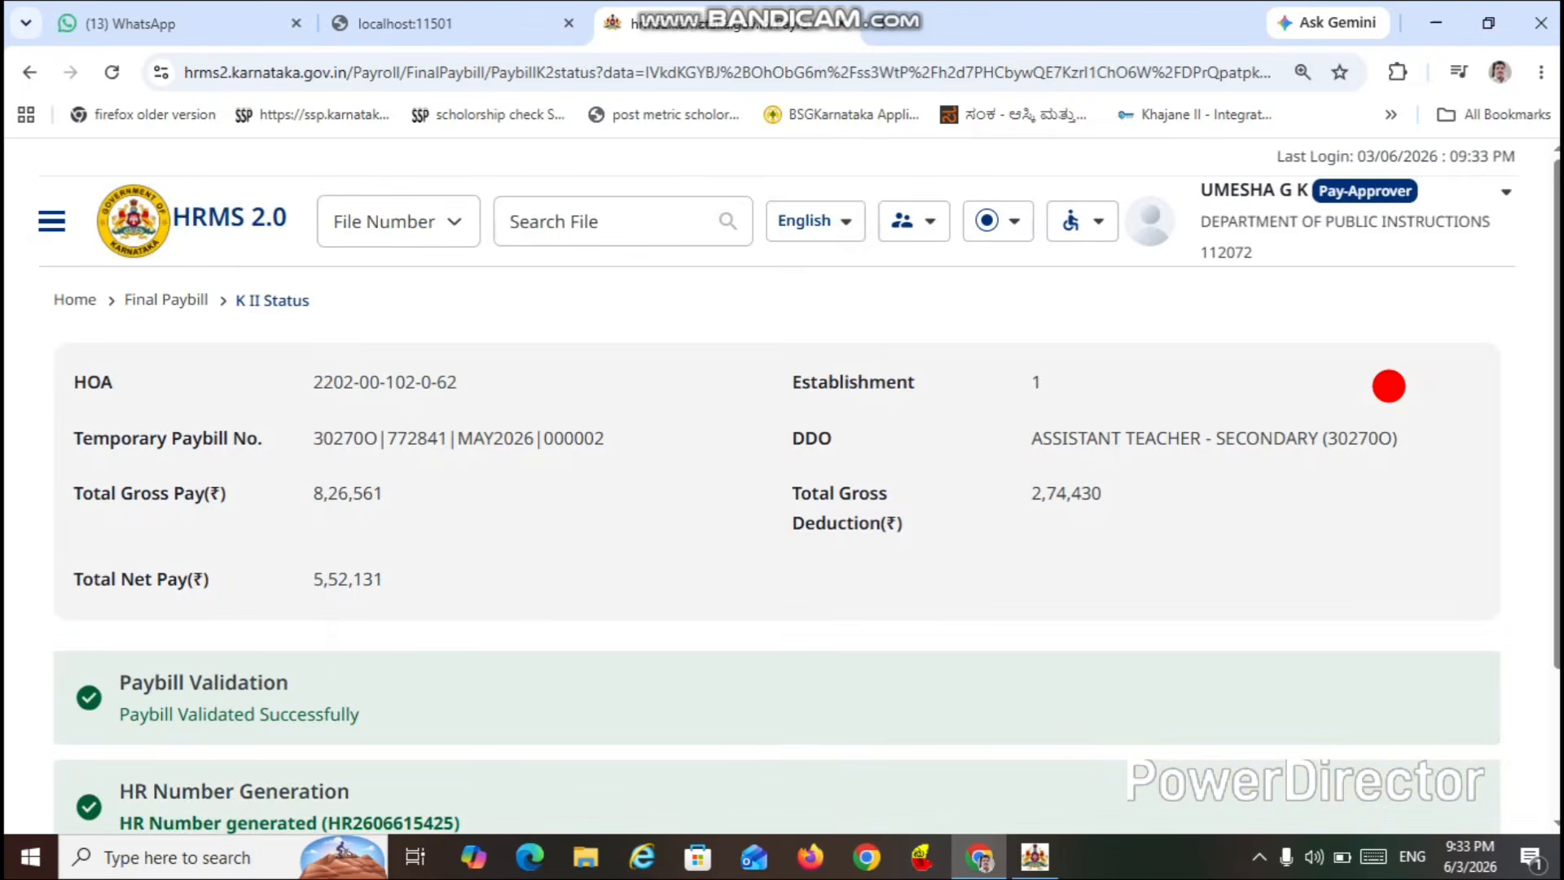
# - Review the paybill's K II status stages and return to the sent final paybills
pyautogui.moveTo(1556, 417); pyautogui.dragTo(1556, 521)
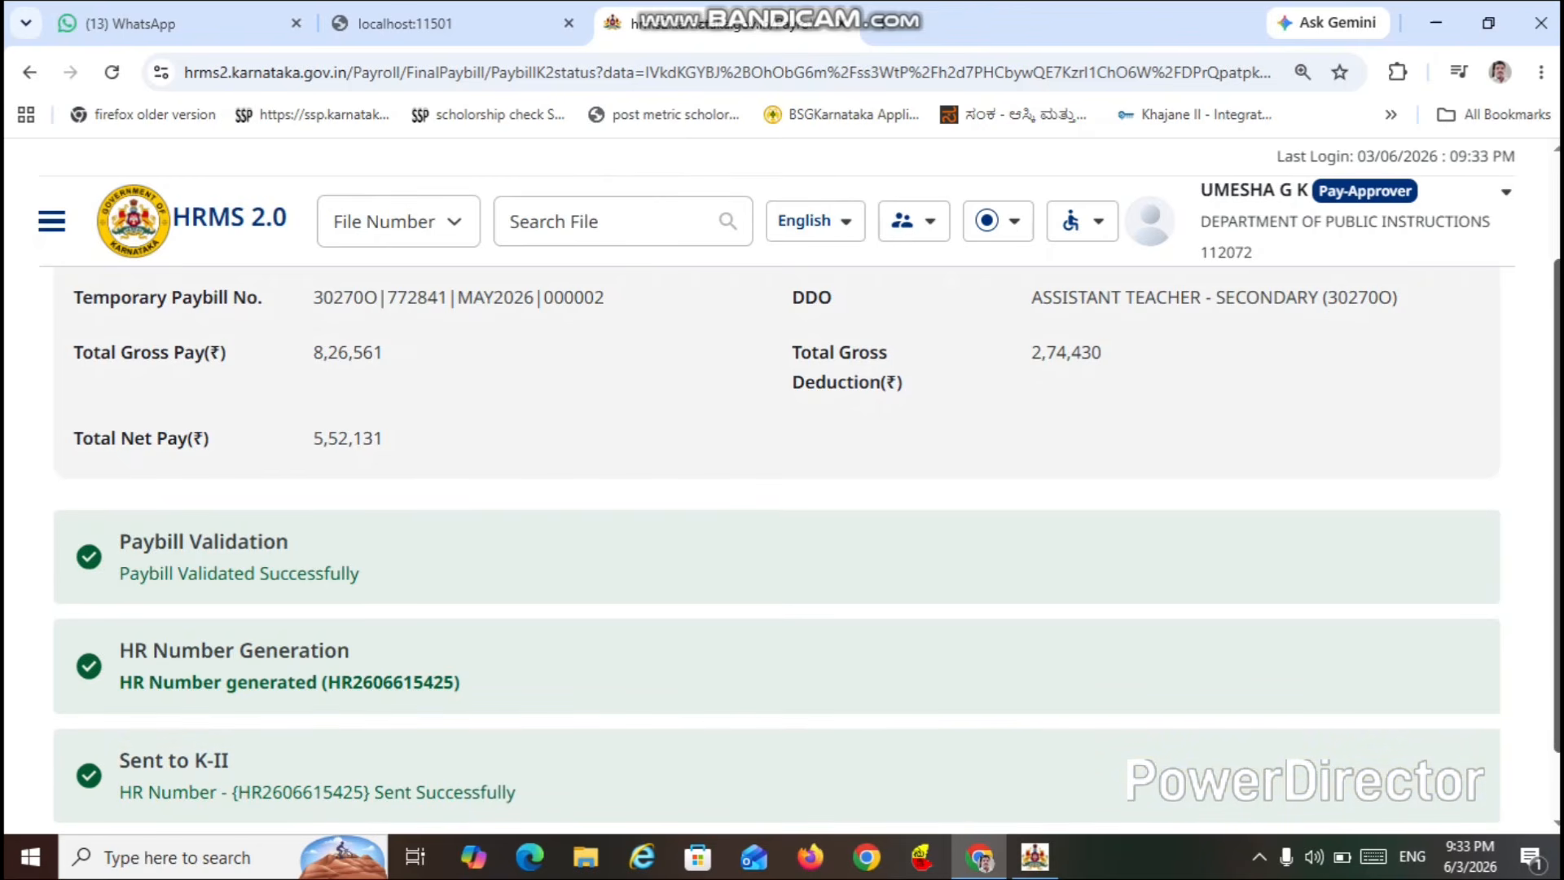
pyautogui.scroll(-1, 778, 530)
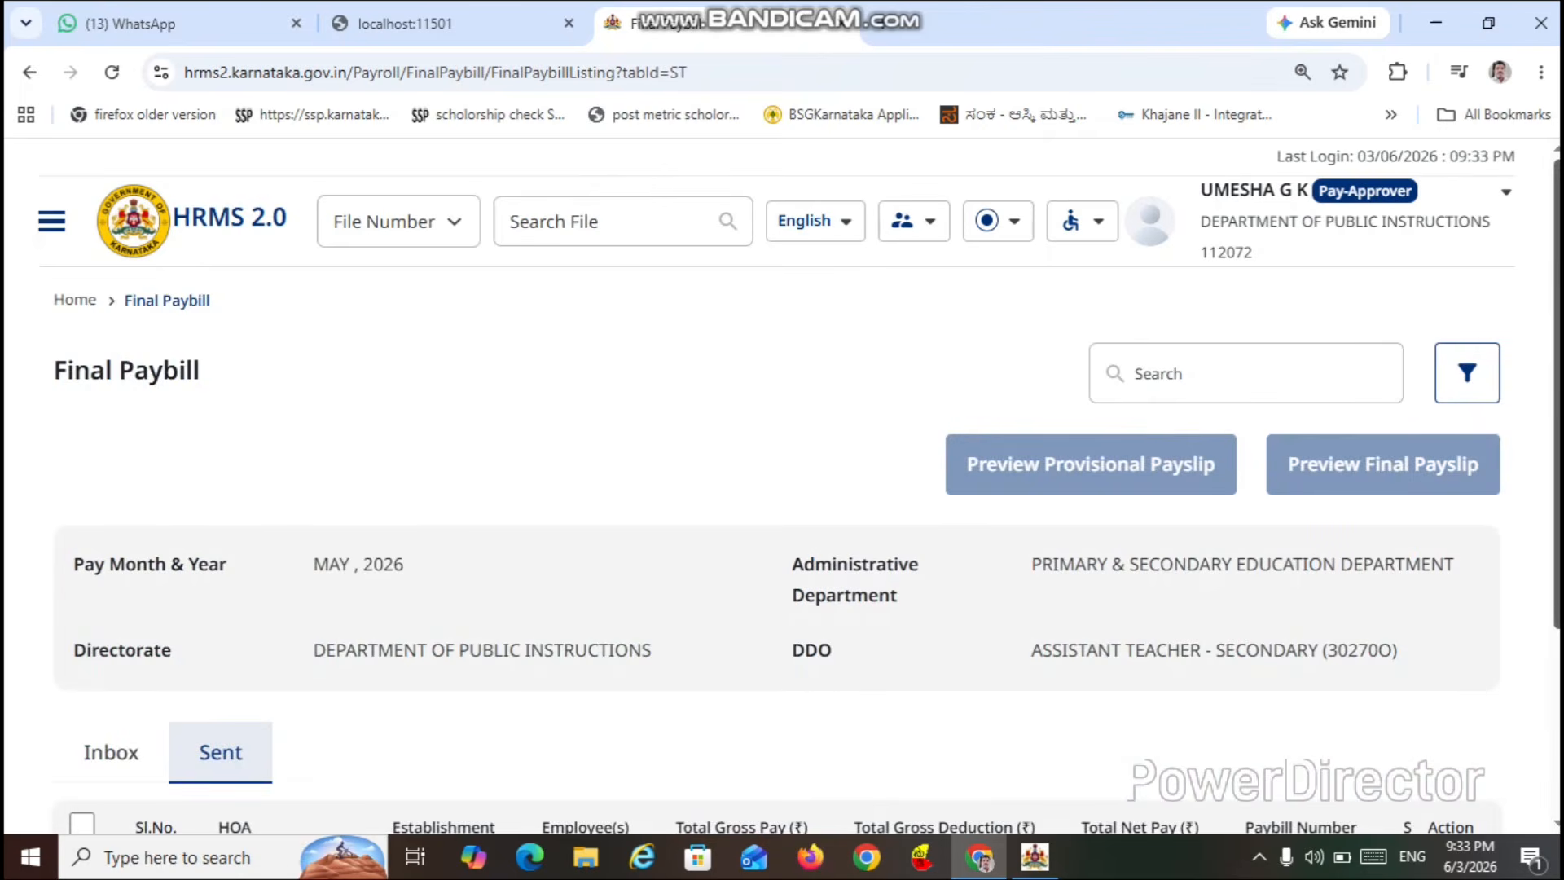
pyautogui.scroll(-3, 782, 554)
pyautogui.scroll(3, 473, 504)
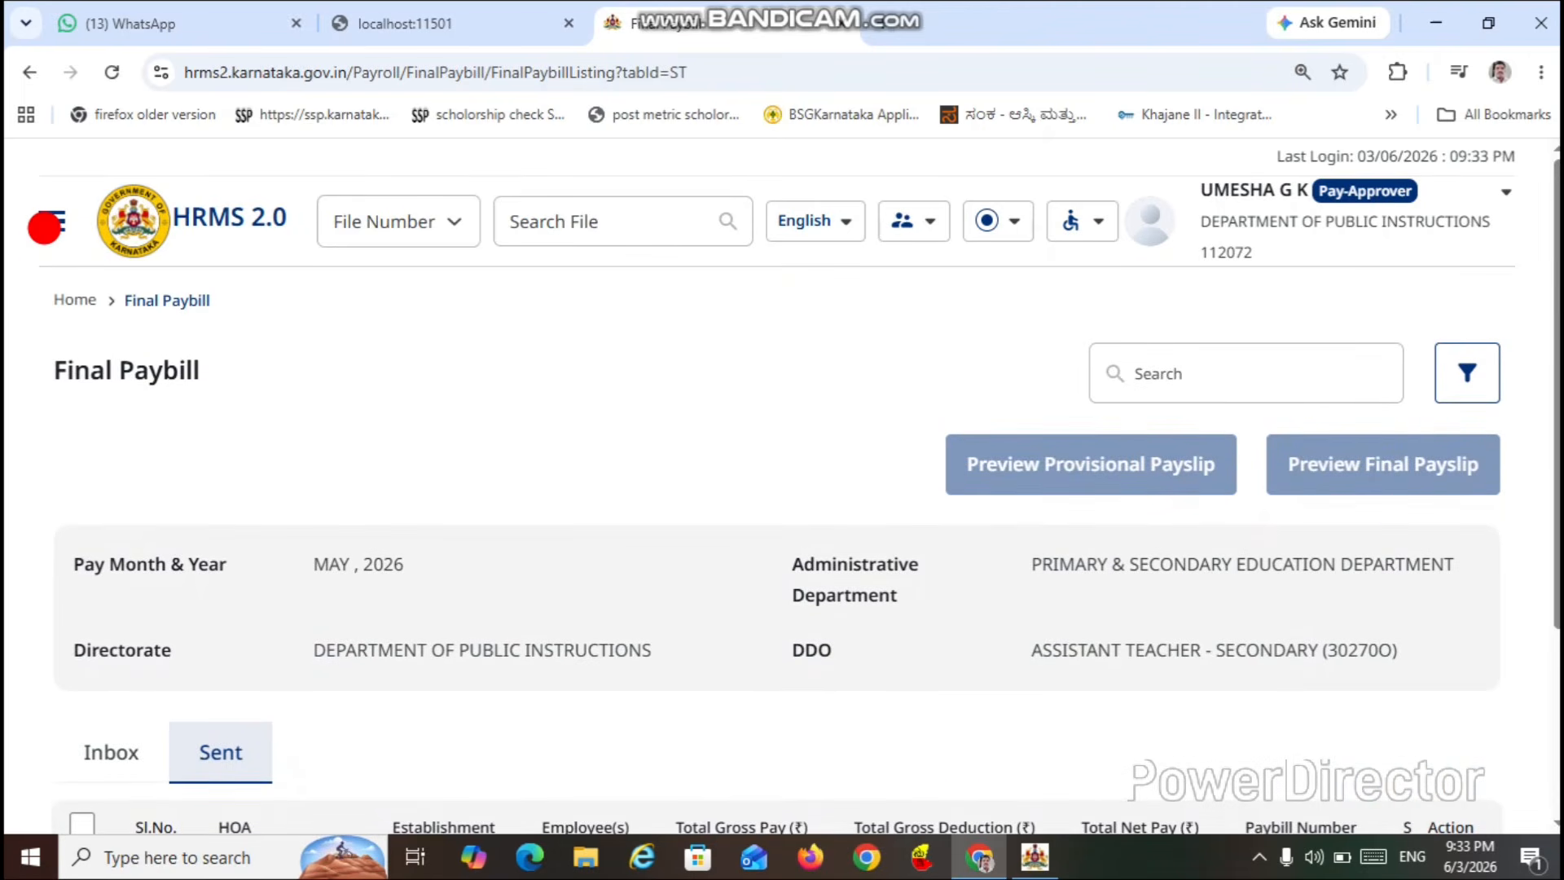
# - Reopen the Final Paybill listing from the Payroll module for MAY, 2026
pyautogui.click(45, 227)
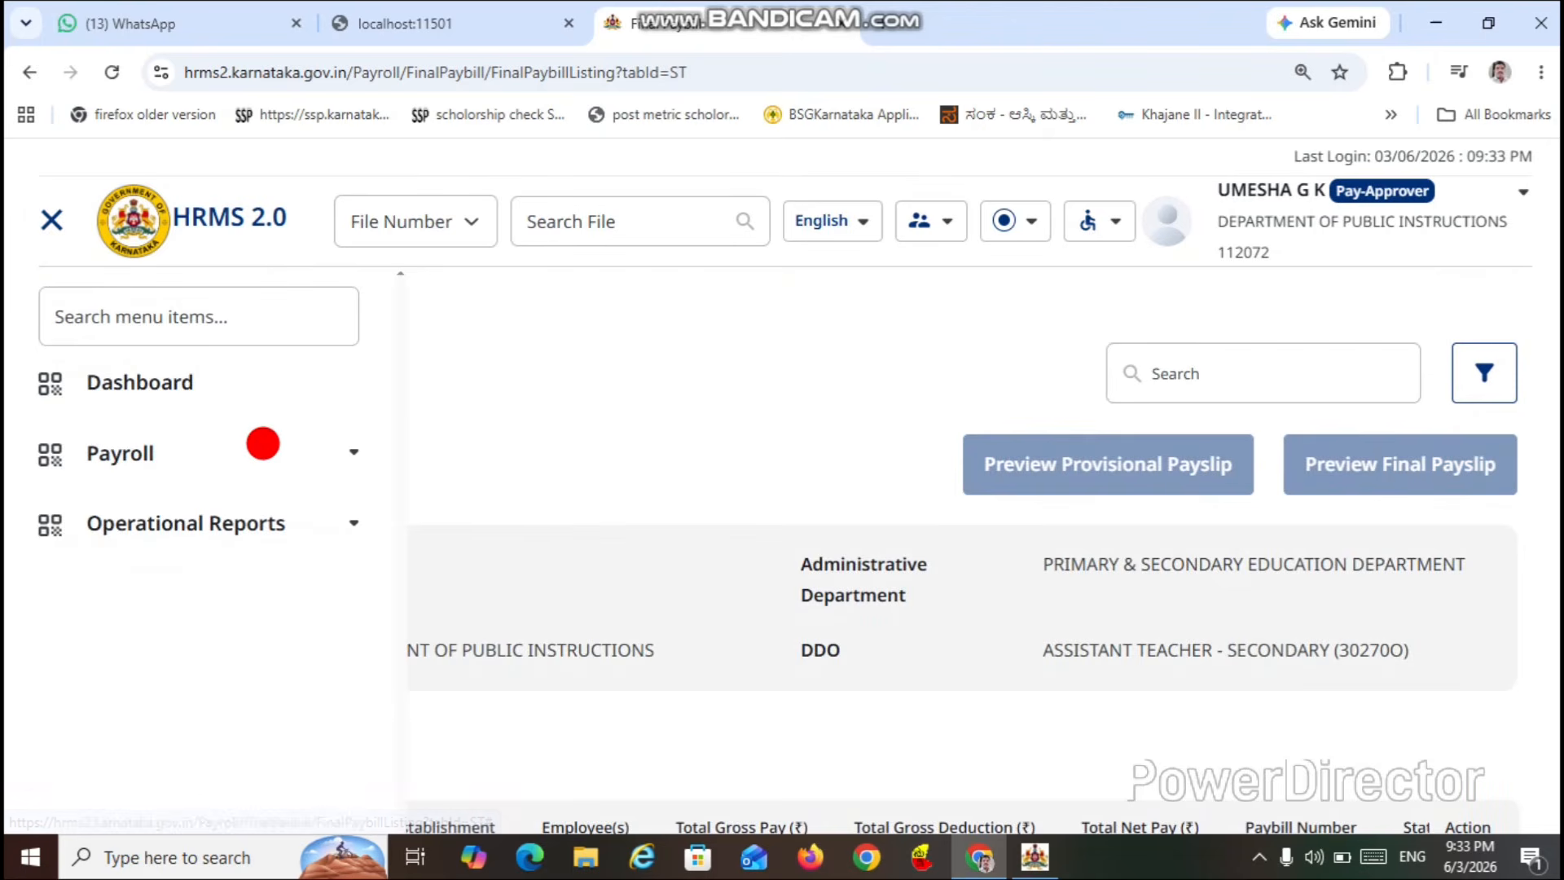
pyautogui.click(262, 444)
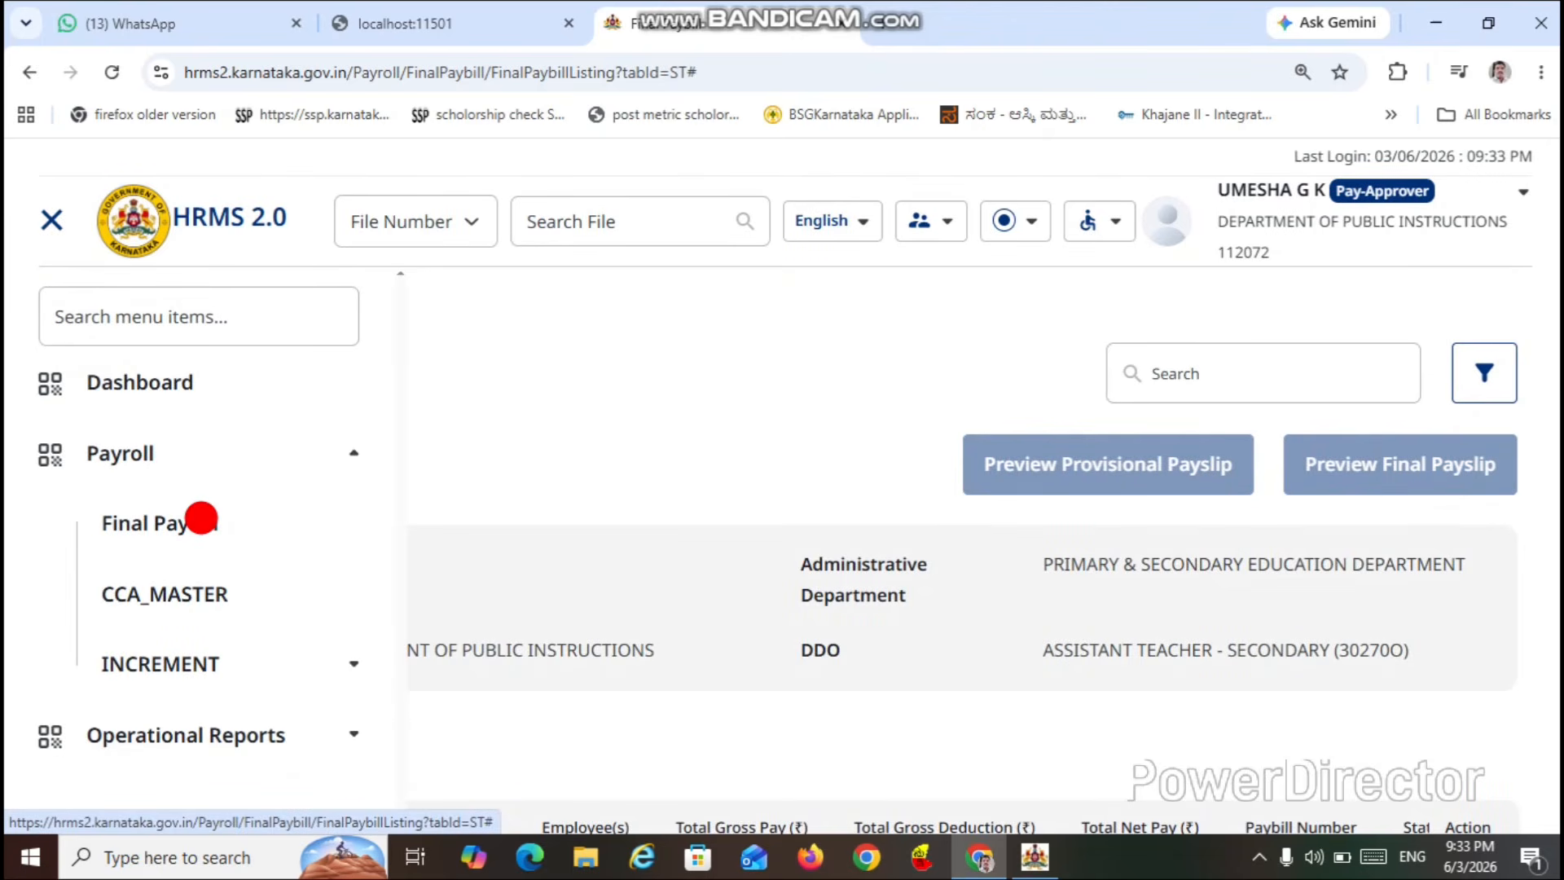
pyautogui.click(201, 518)
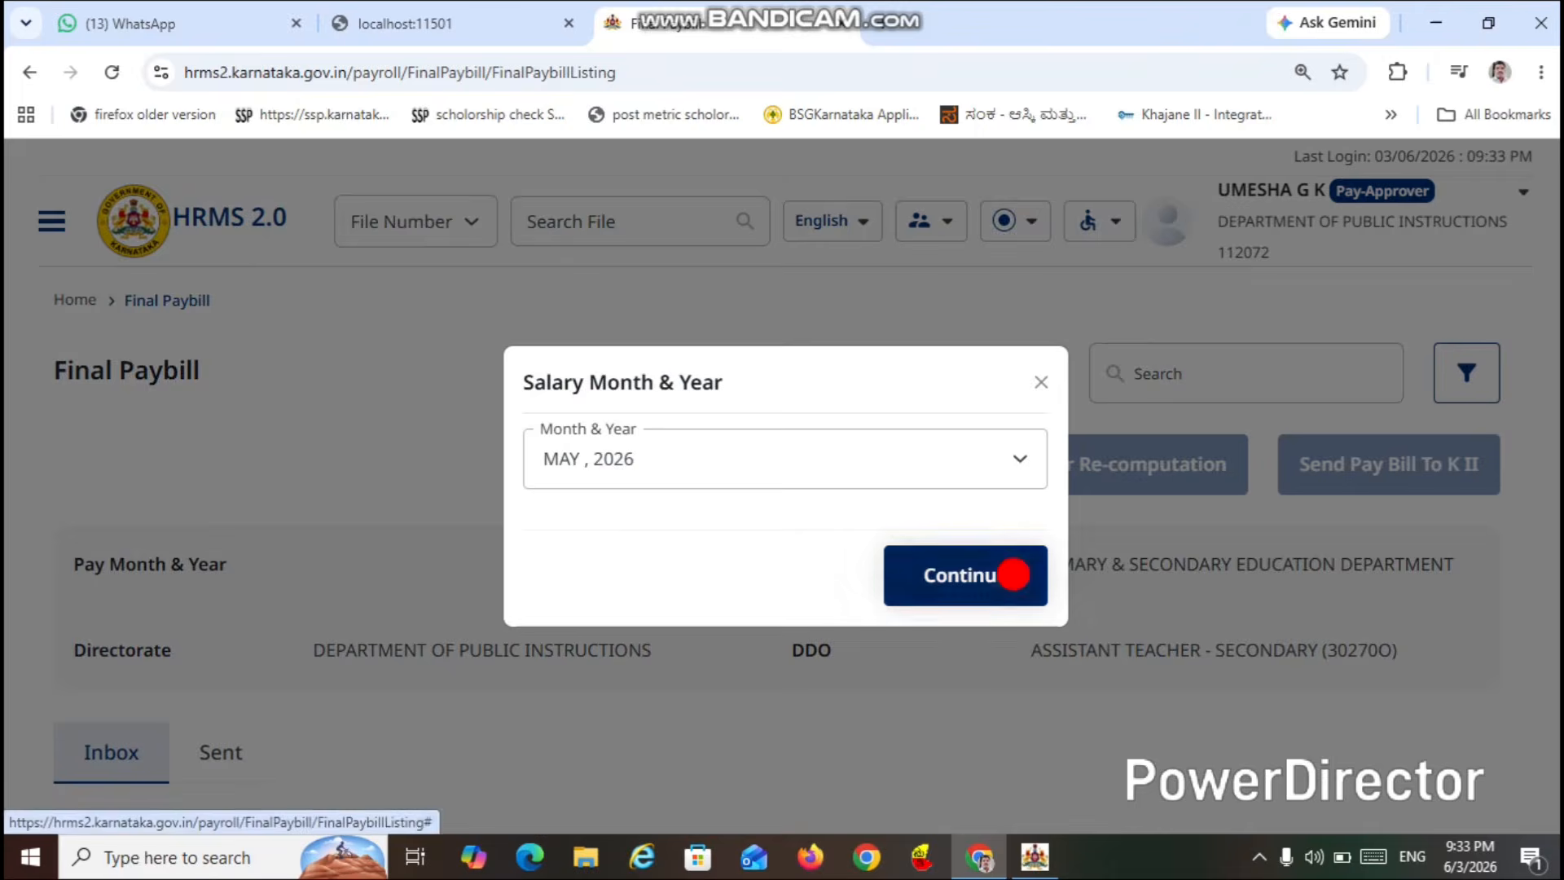
pyautogui.click(1015, 574)
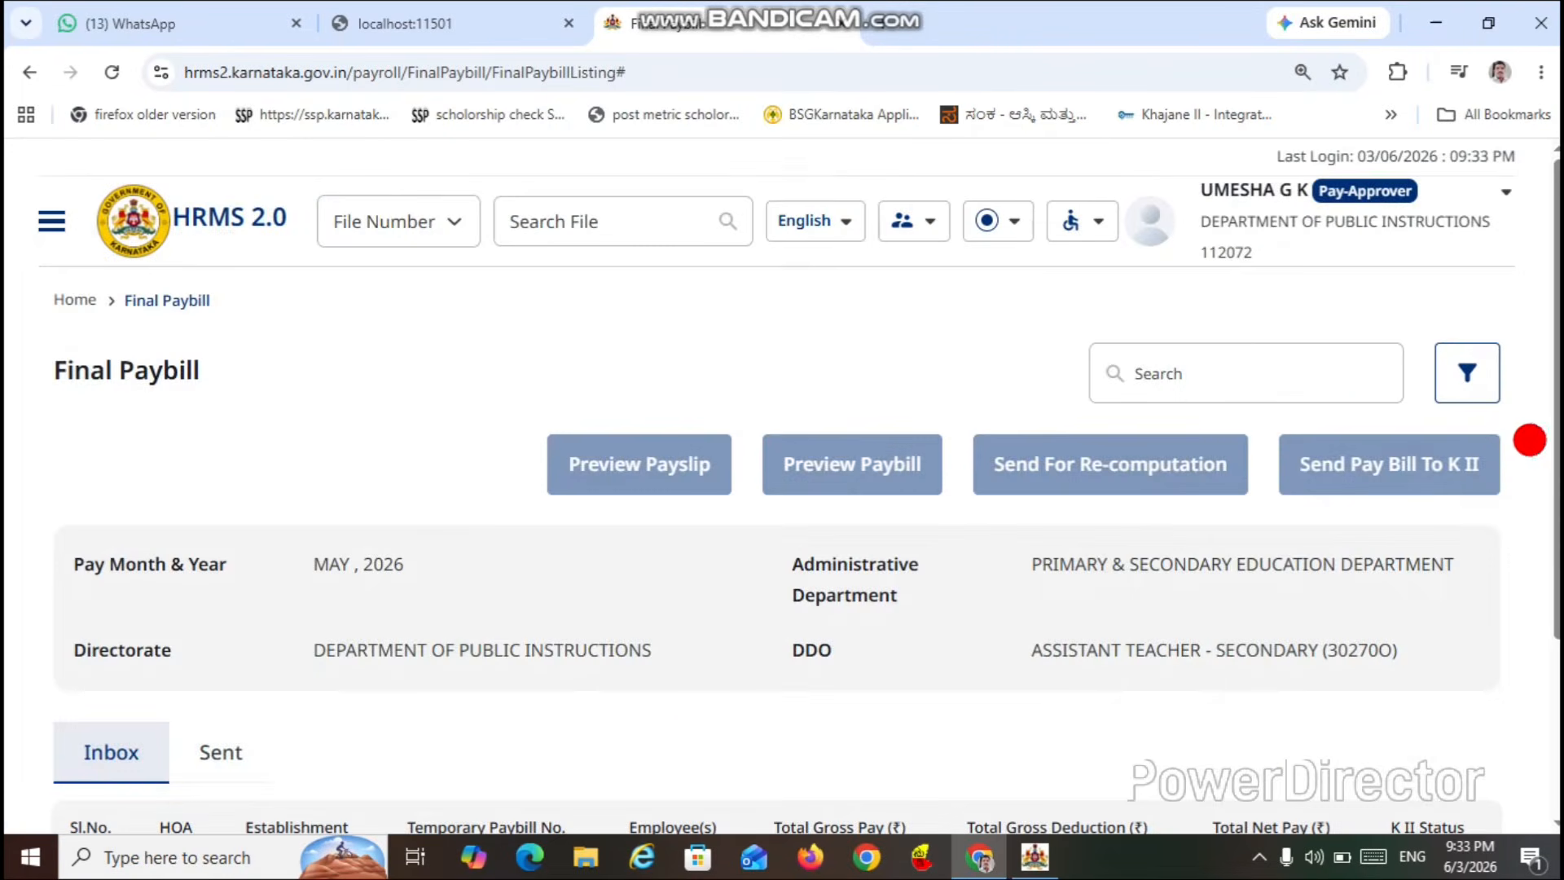
# - Show the sent final paybills and check the status and K II response of the submitted paybill
pyautogui.scroll(-2, 1548, 449)
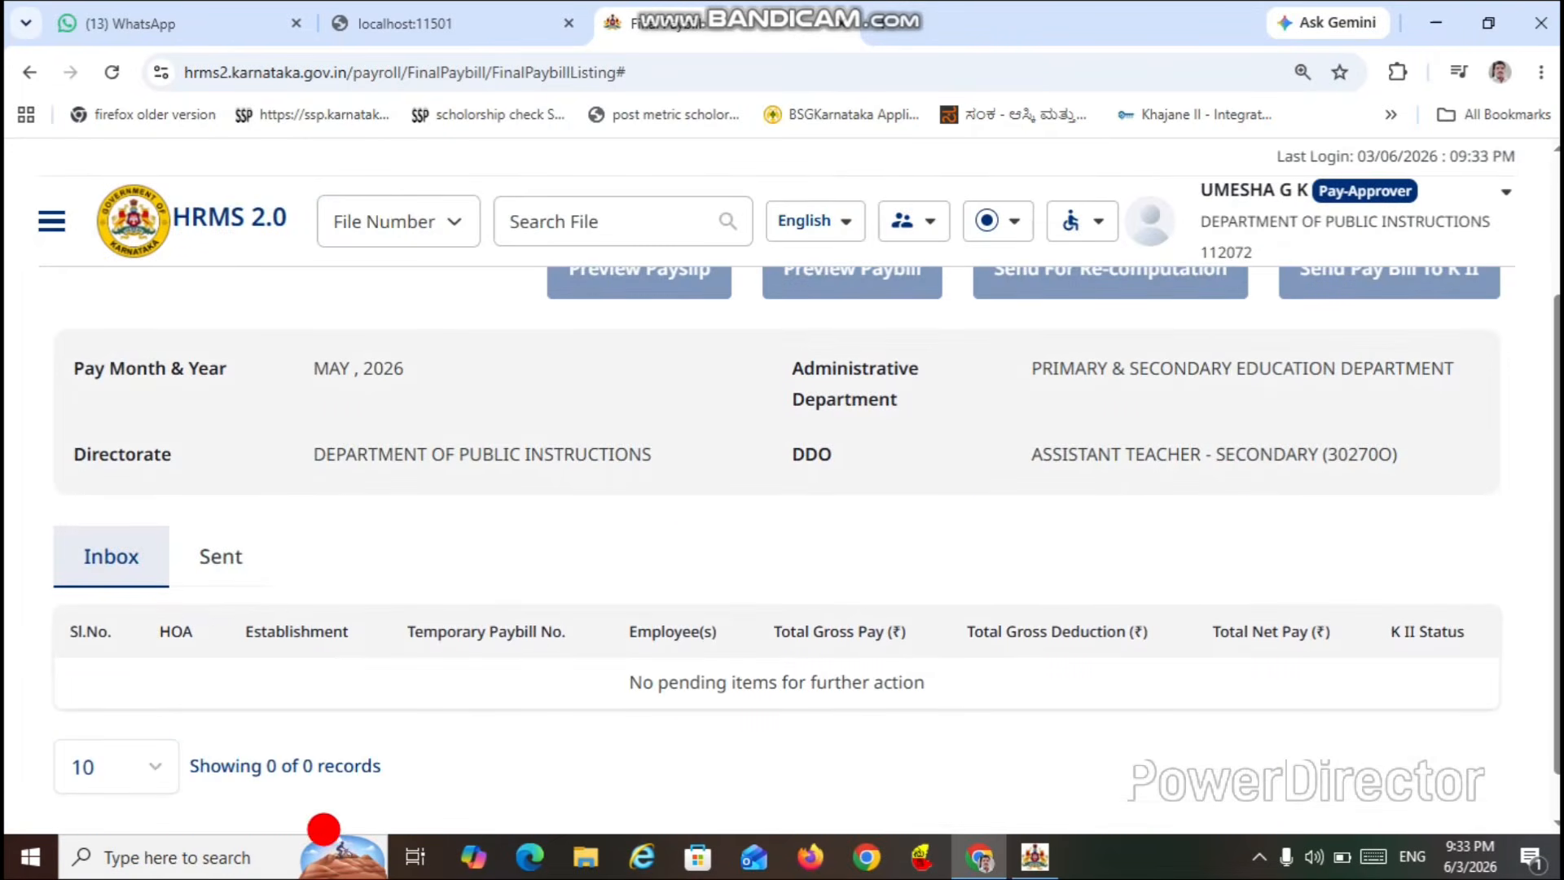
pyautogui.click(226, 562)
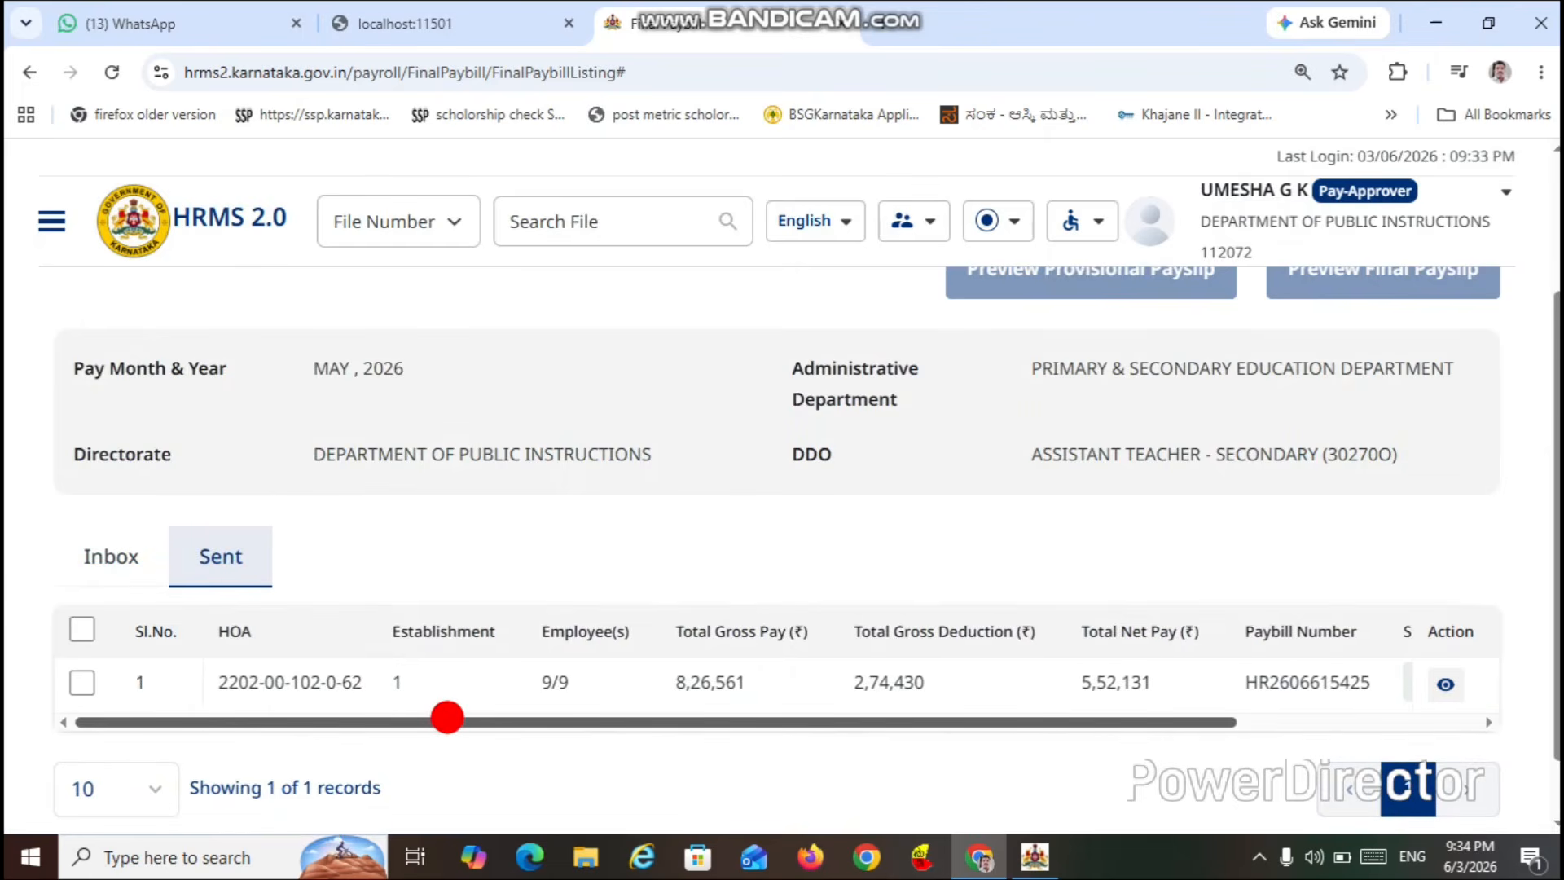
pyautogui.moveTo(448, 717); pyautogui.dragTo(732, 742)
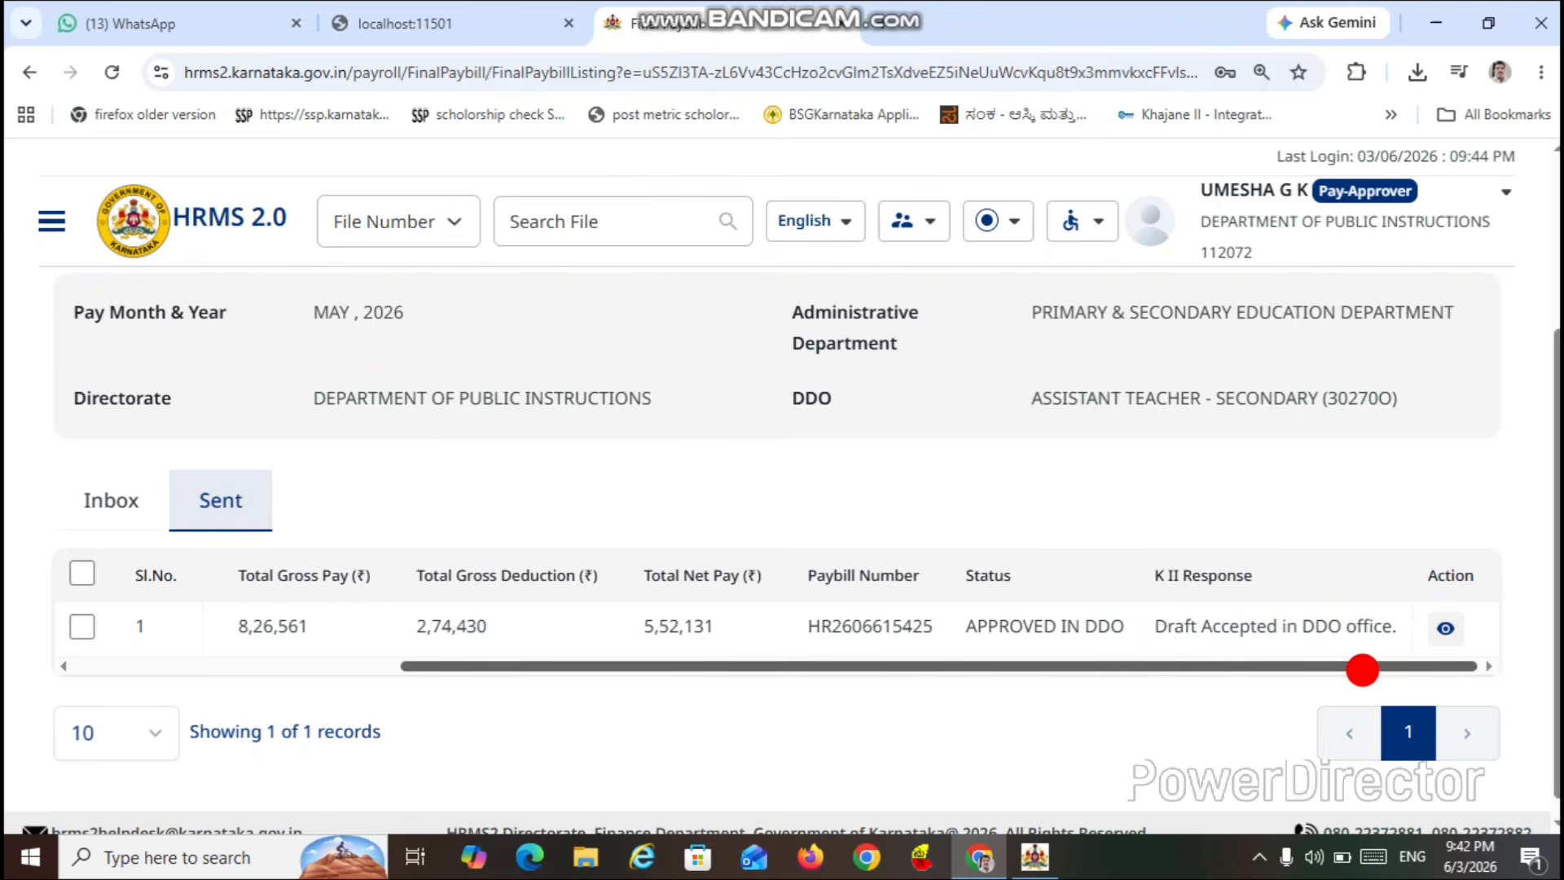
pyautogui.moveTo(1340, 664); pyautogui.dragTo(1373, 652)
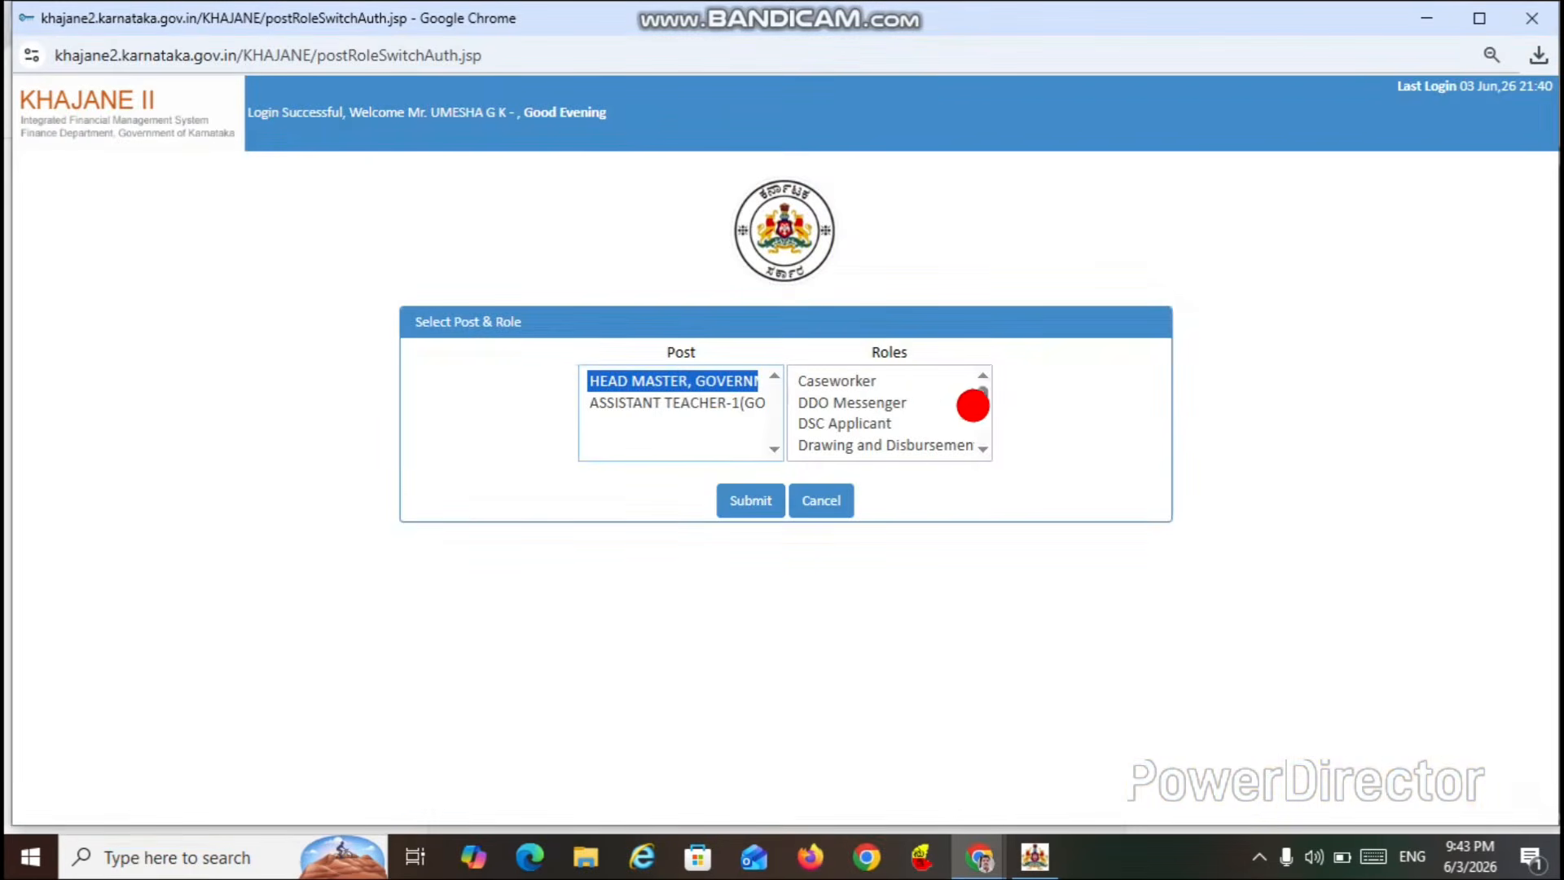
# - Enter Khajane II with the HEAD MASTER post and the Superintendent role
pyautogui.moveTo(984, 398); pyautogui.dragTo(985, 440)
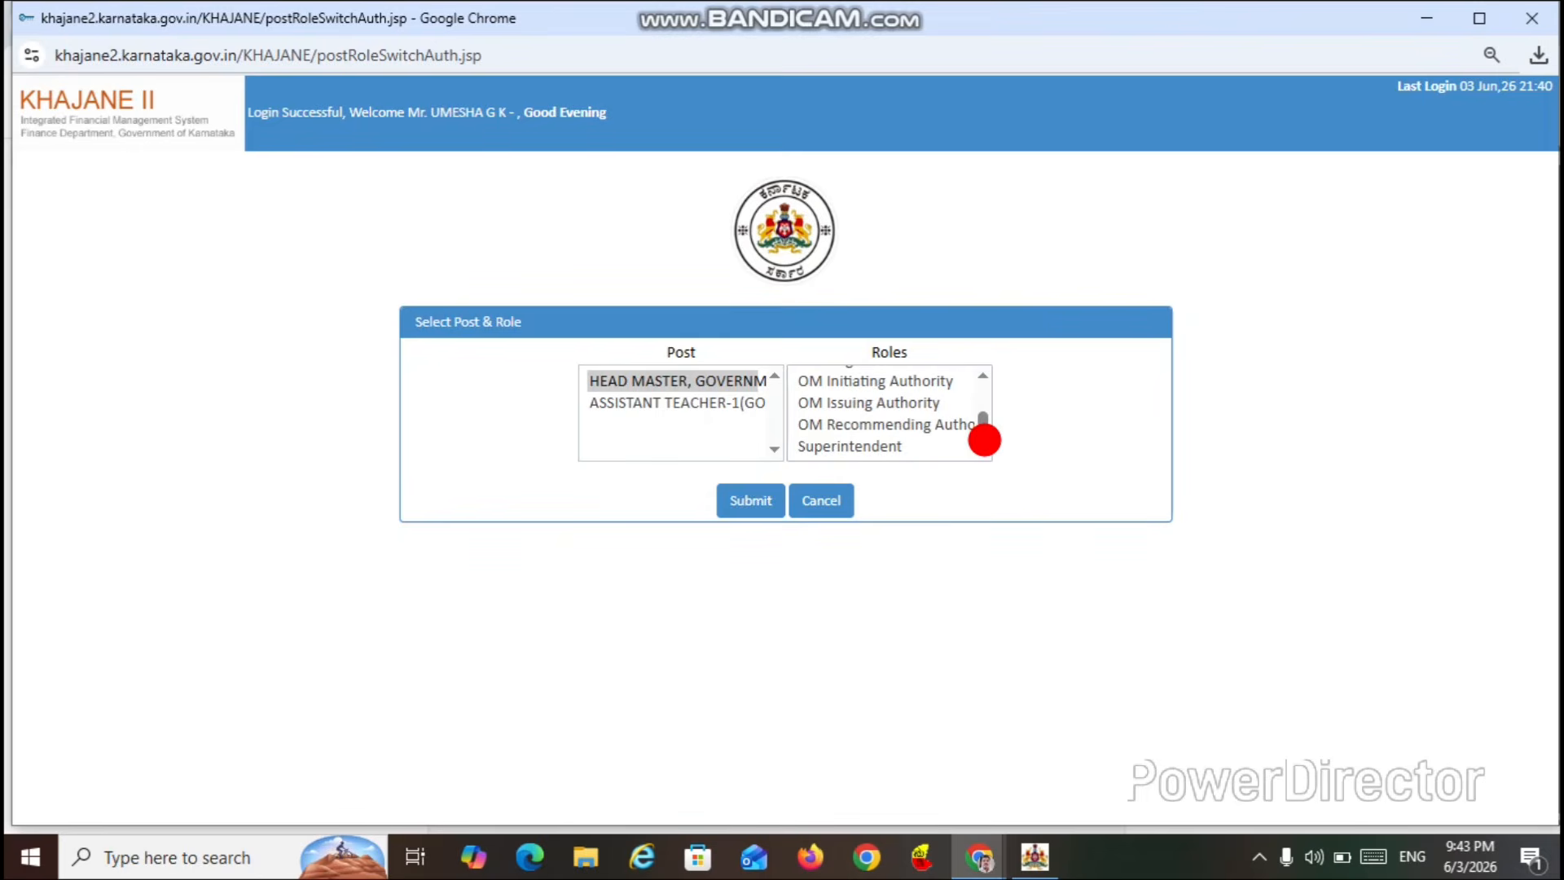
pyautogui.click(861, 445)
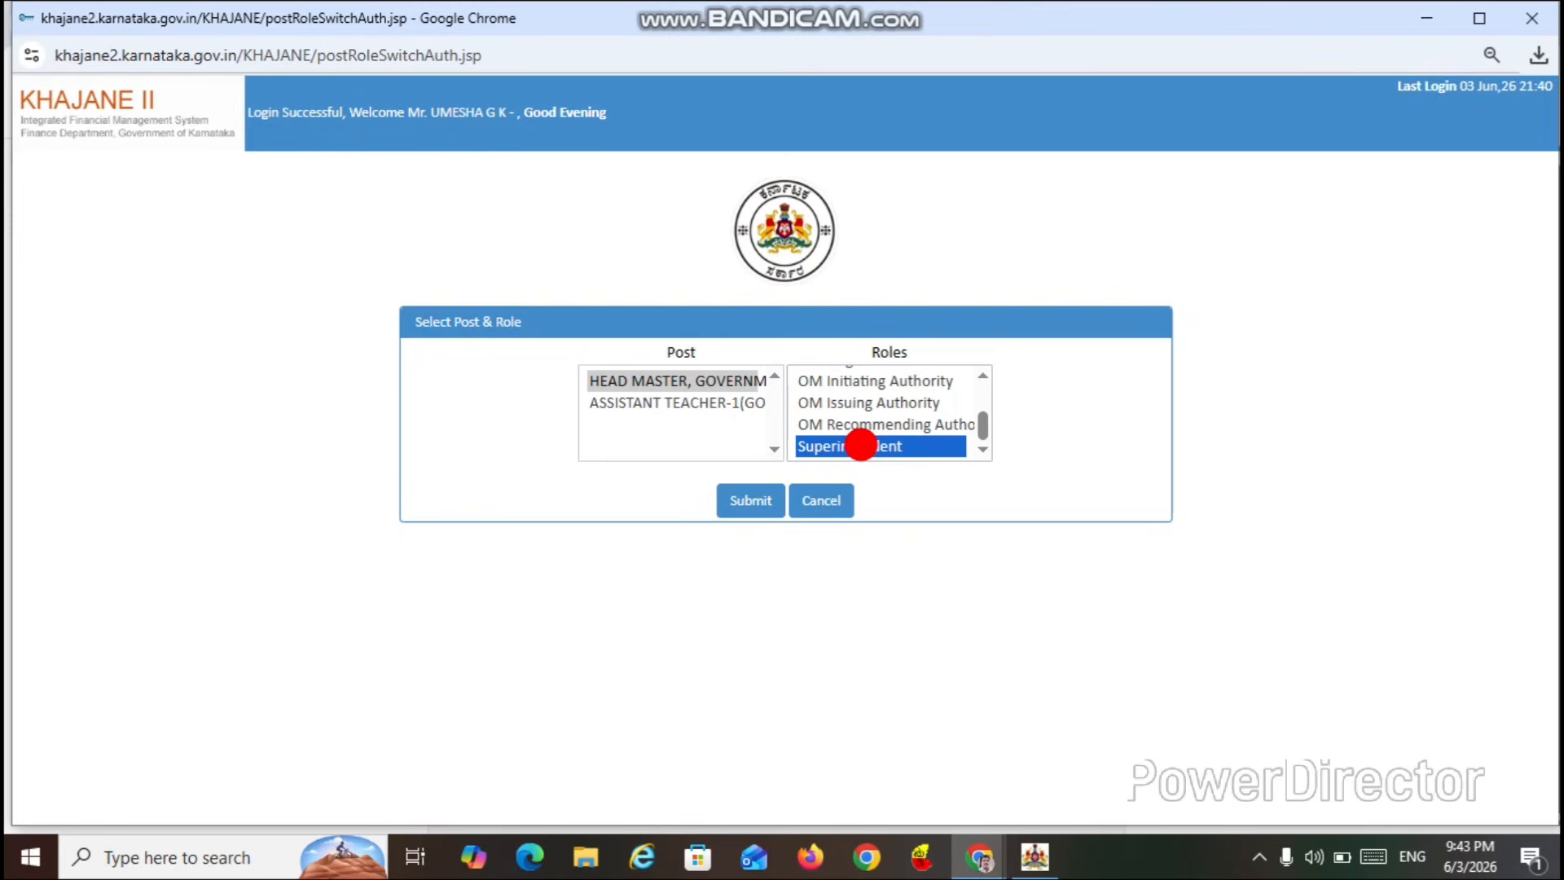
pyautogui.click(753, 496)
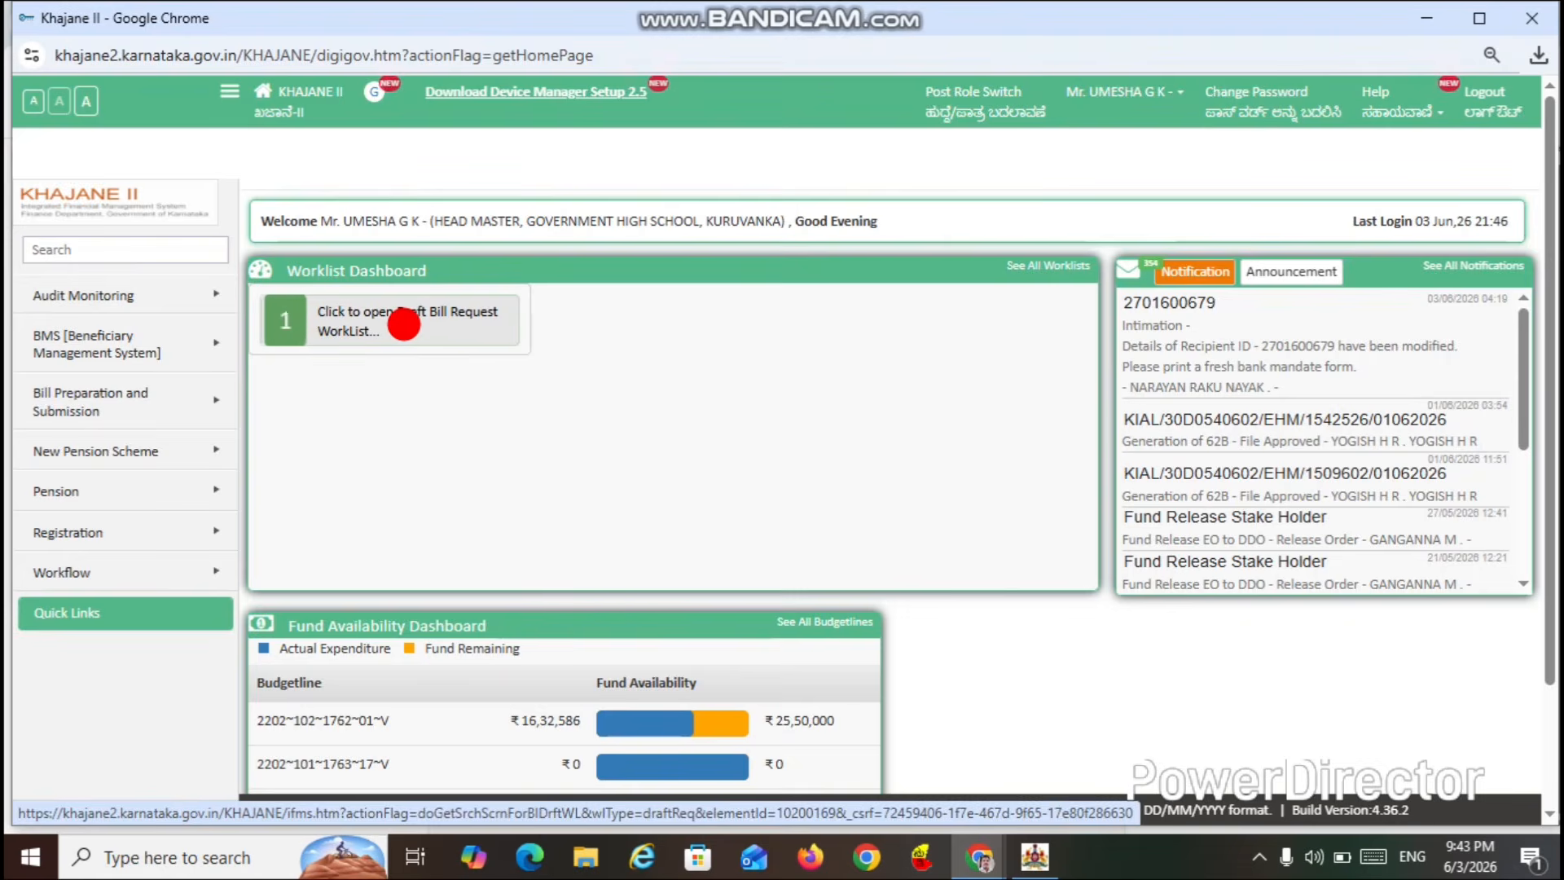
# - Open the salary bill request from the Draft Bill Request Worklist and review its general and expenditure details
pyautogui.click(403, 323)
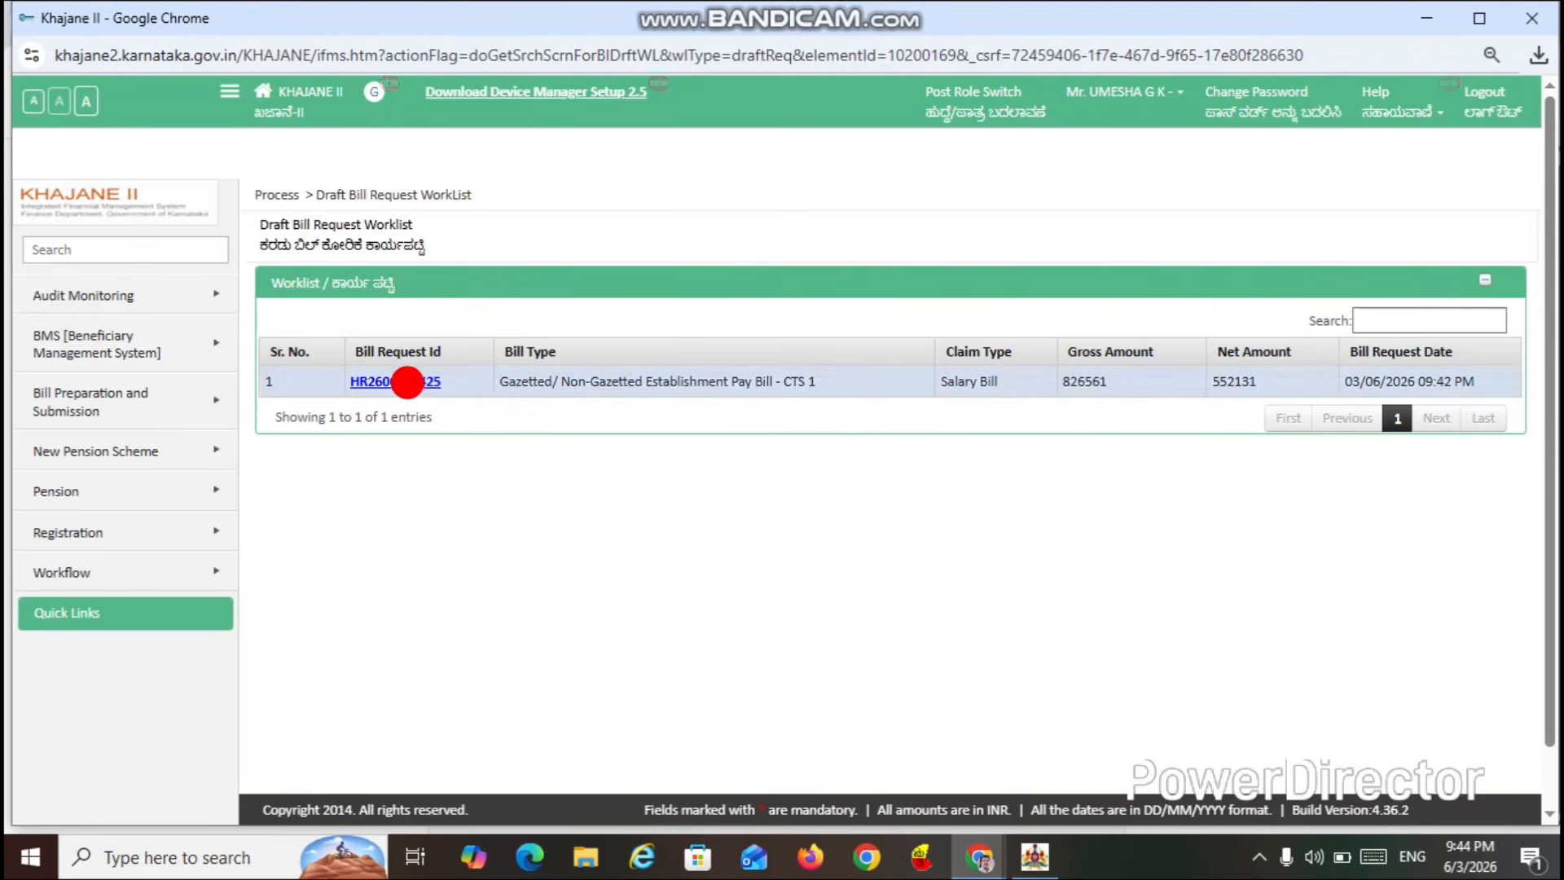
pyautogui.click(407, 380)
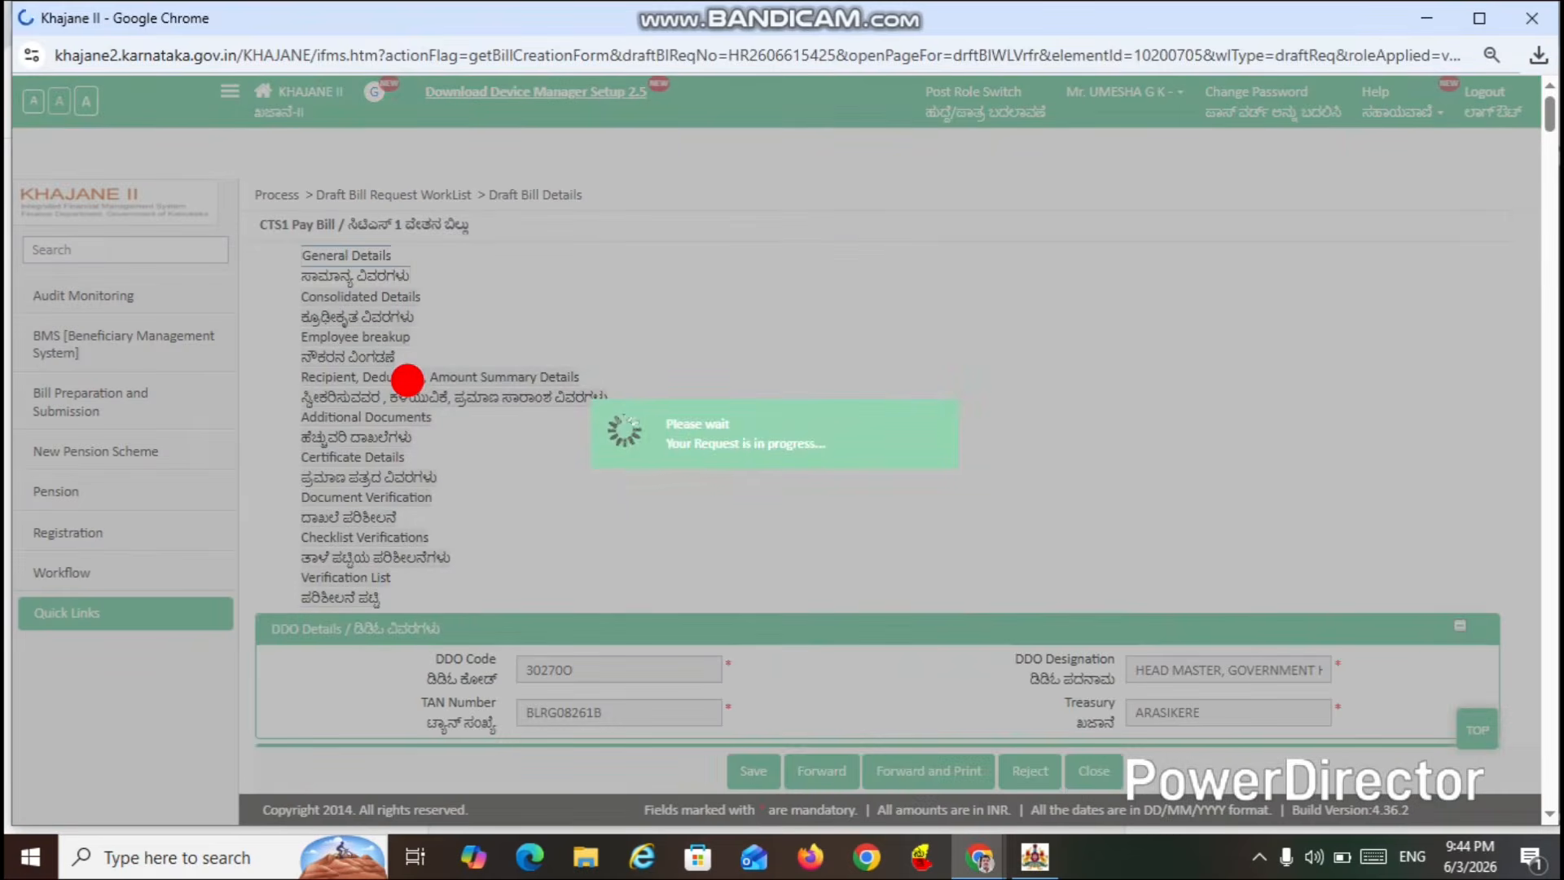
pyautogui.scroll(2, 407, 380)
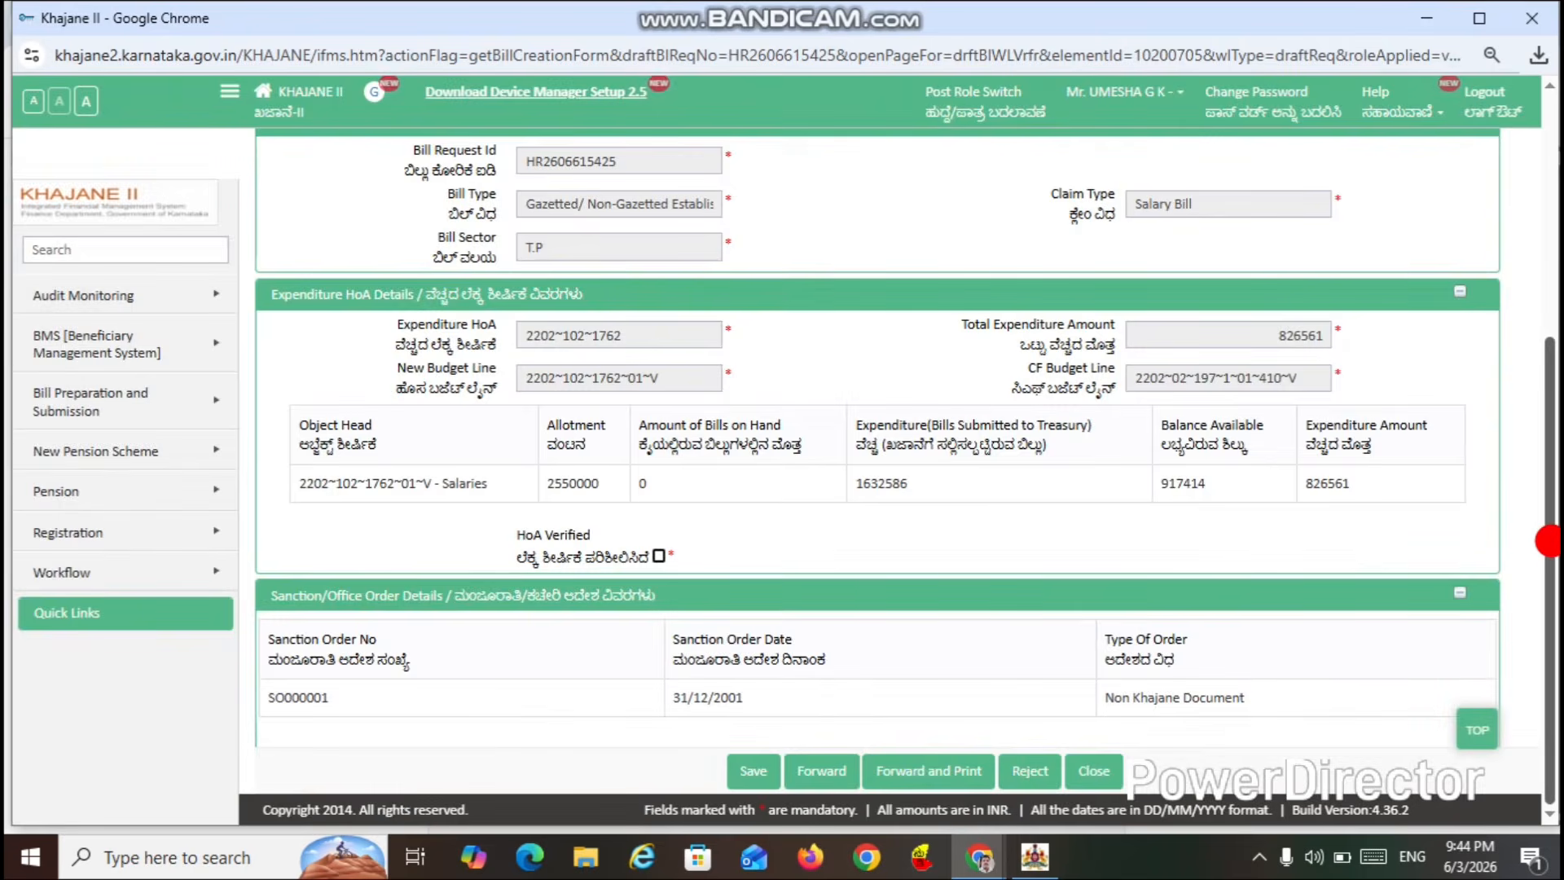
pyautogui.scroll(5, 910, 395)
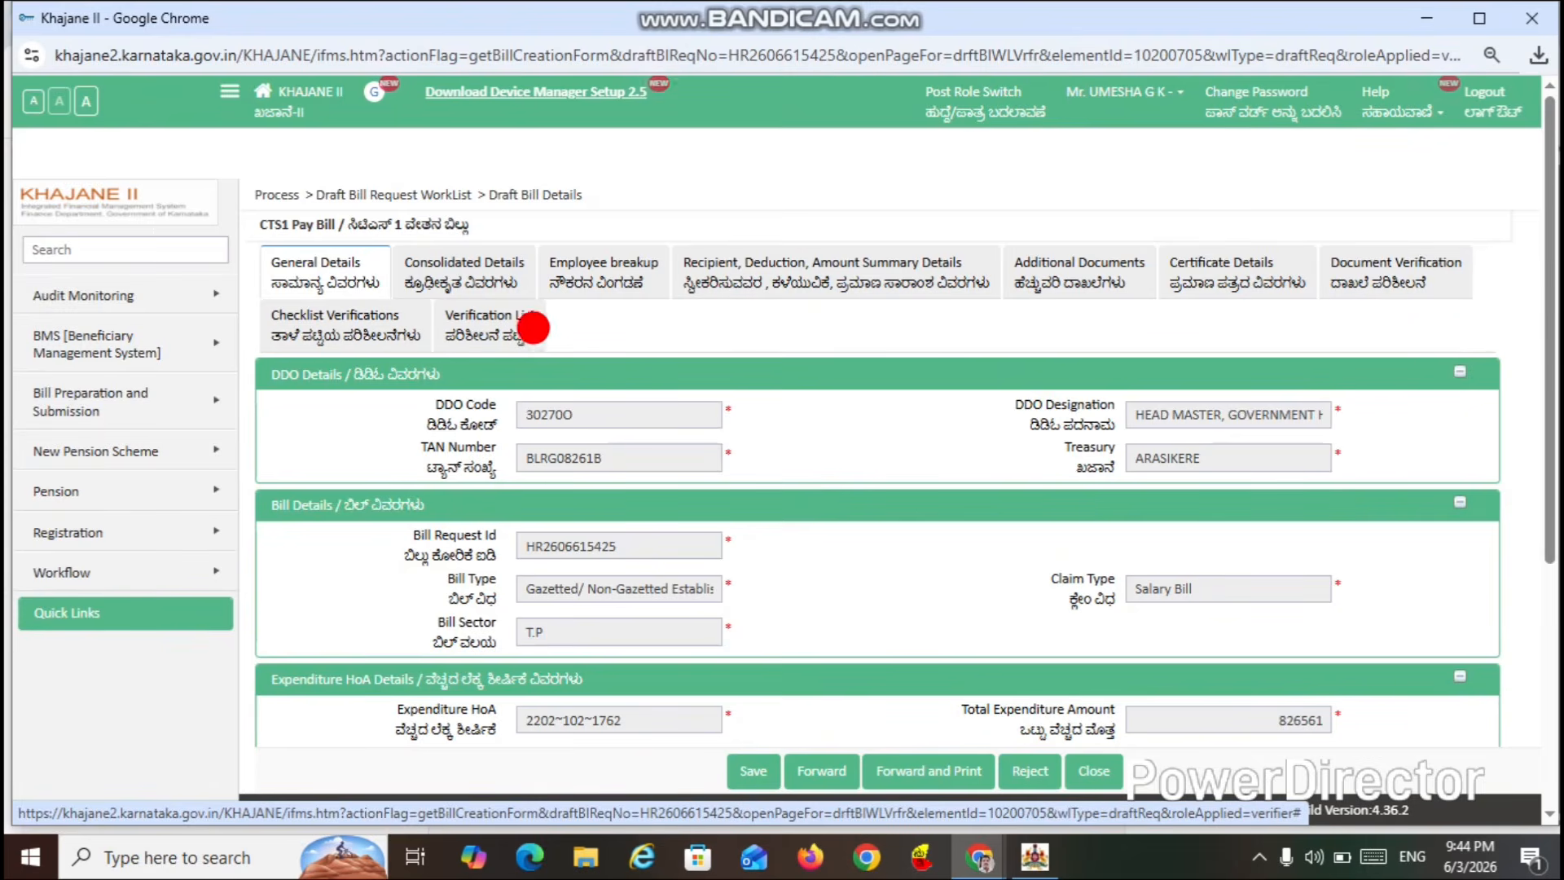
# - Mark the Expenditure HoA Details of the pay bill as HoA Verified through the verification list
pyautogui.click(509, 336)
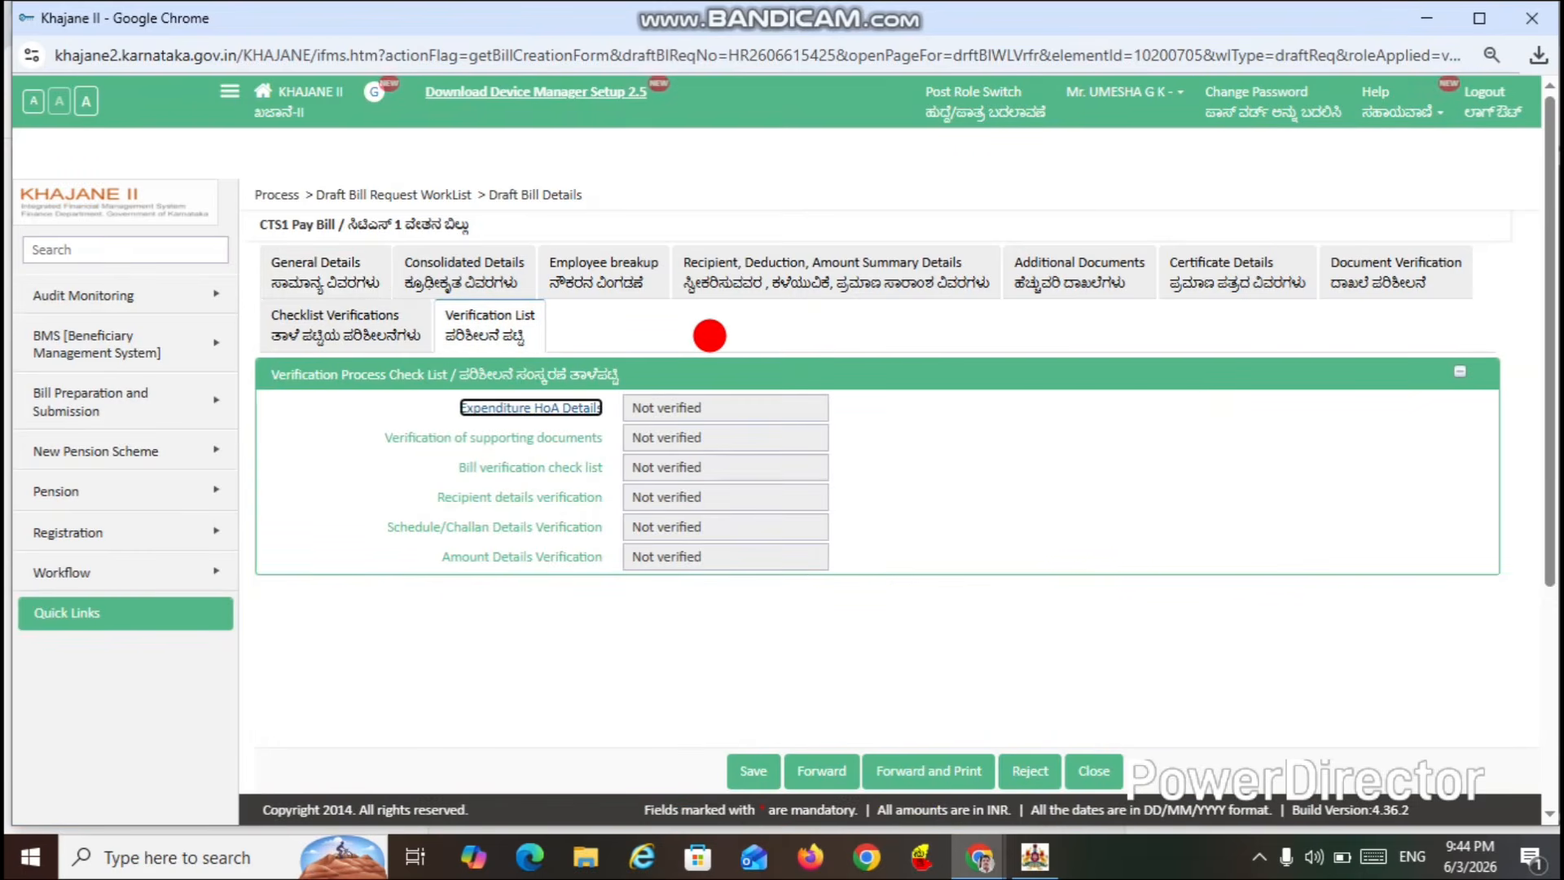
pyautogui.click(710, 336)
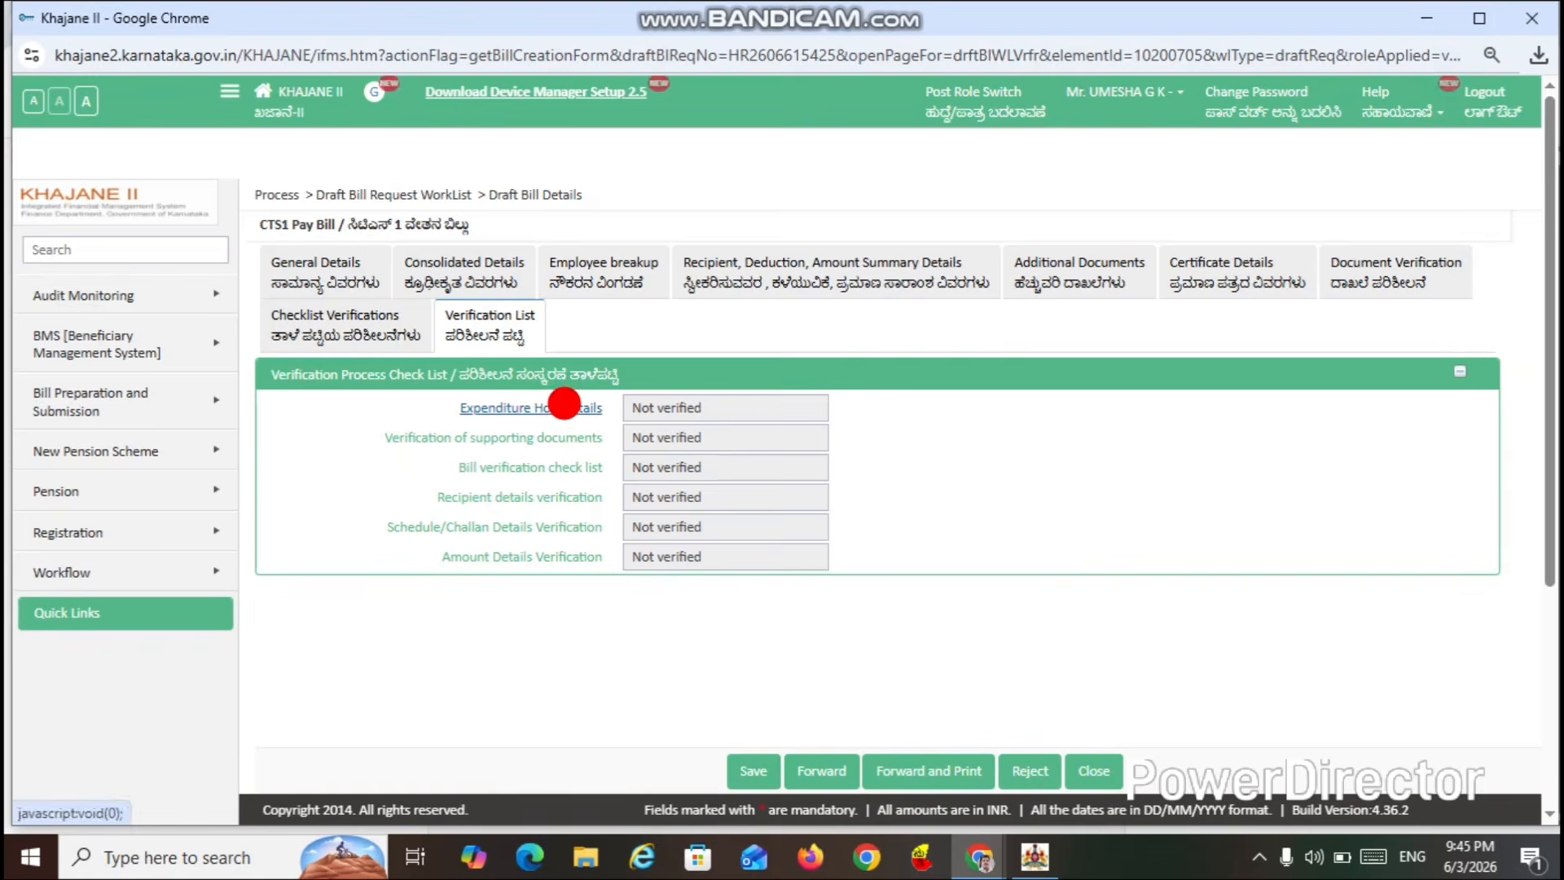
pyautogui.click(554, 406)
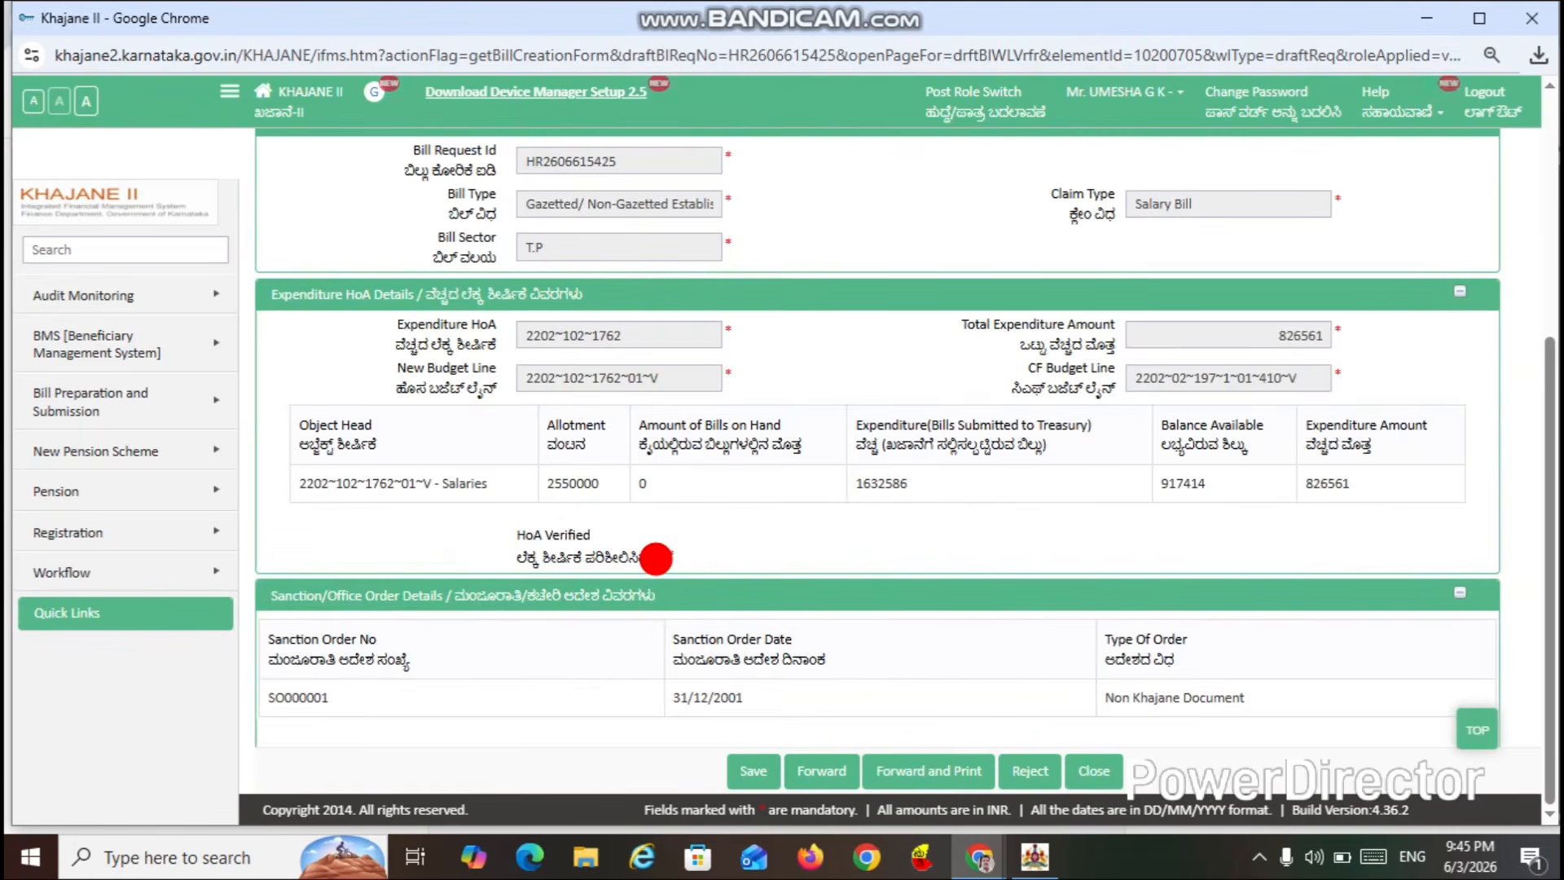
pyautogui.click(656, 559)
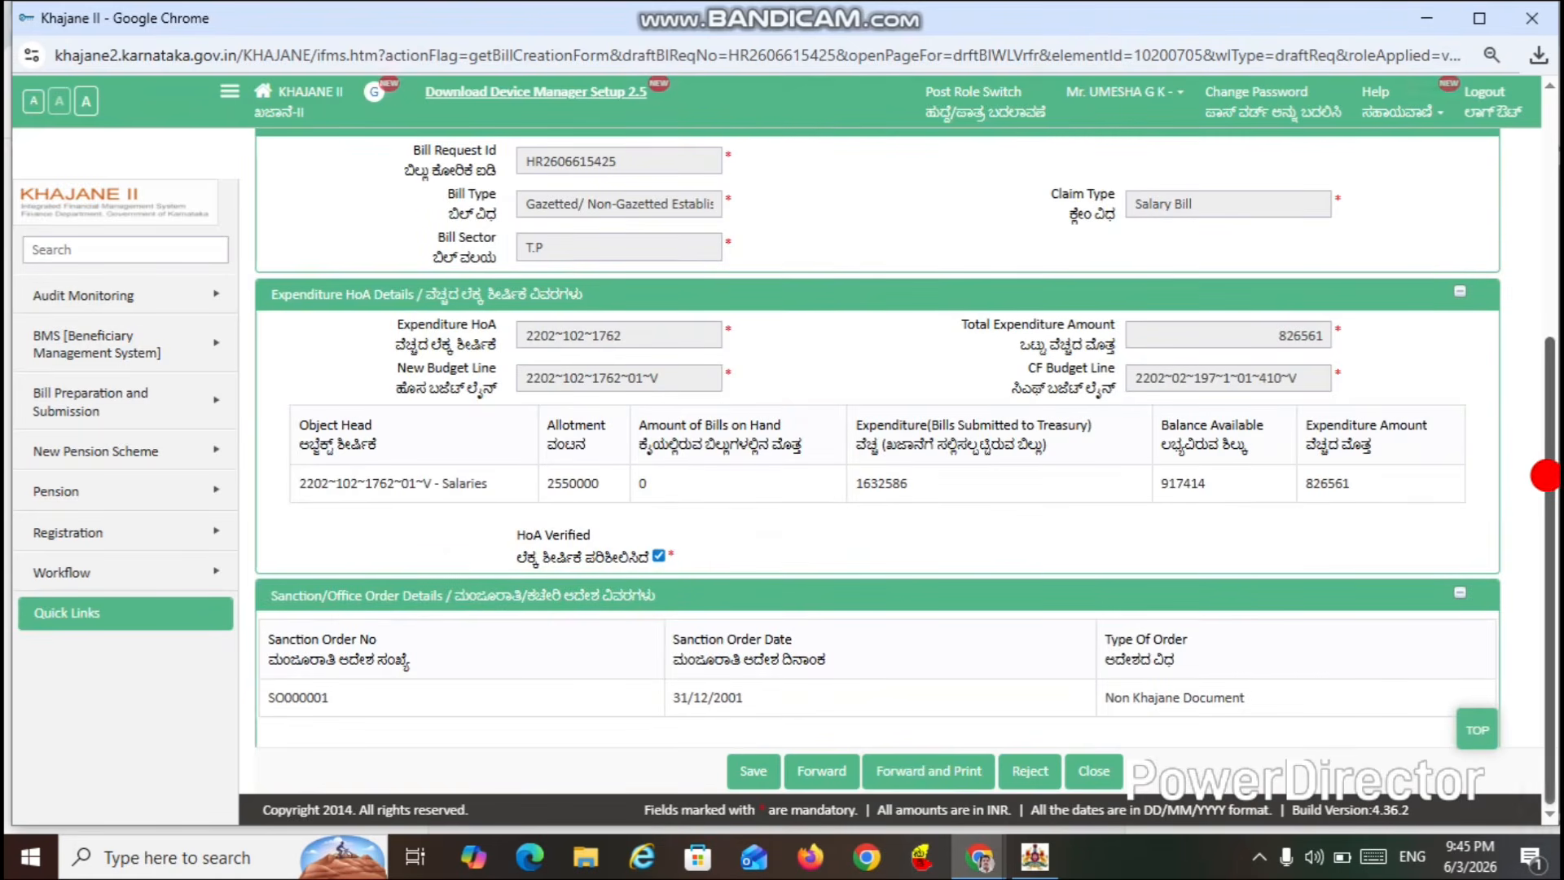
pyautogui.moveTo(1546, 474); pyautogui.dragTo(1548, 253)
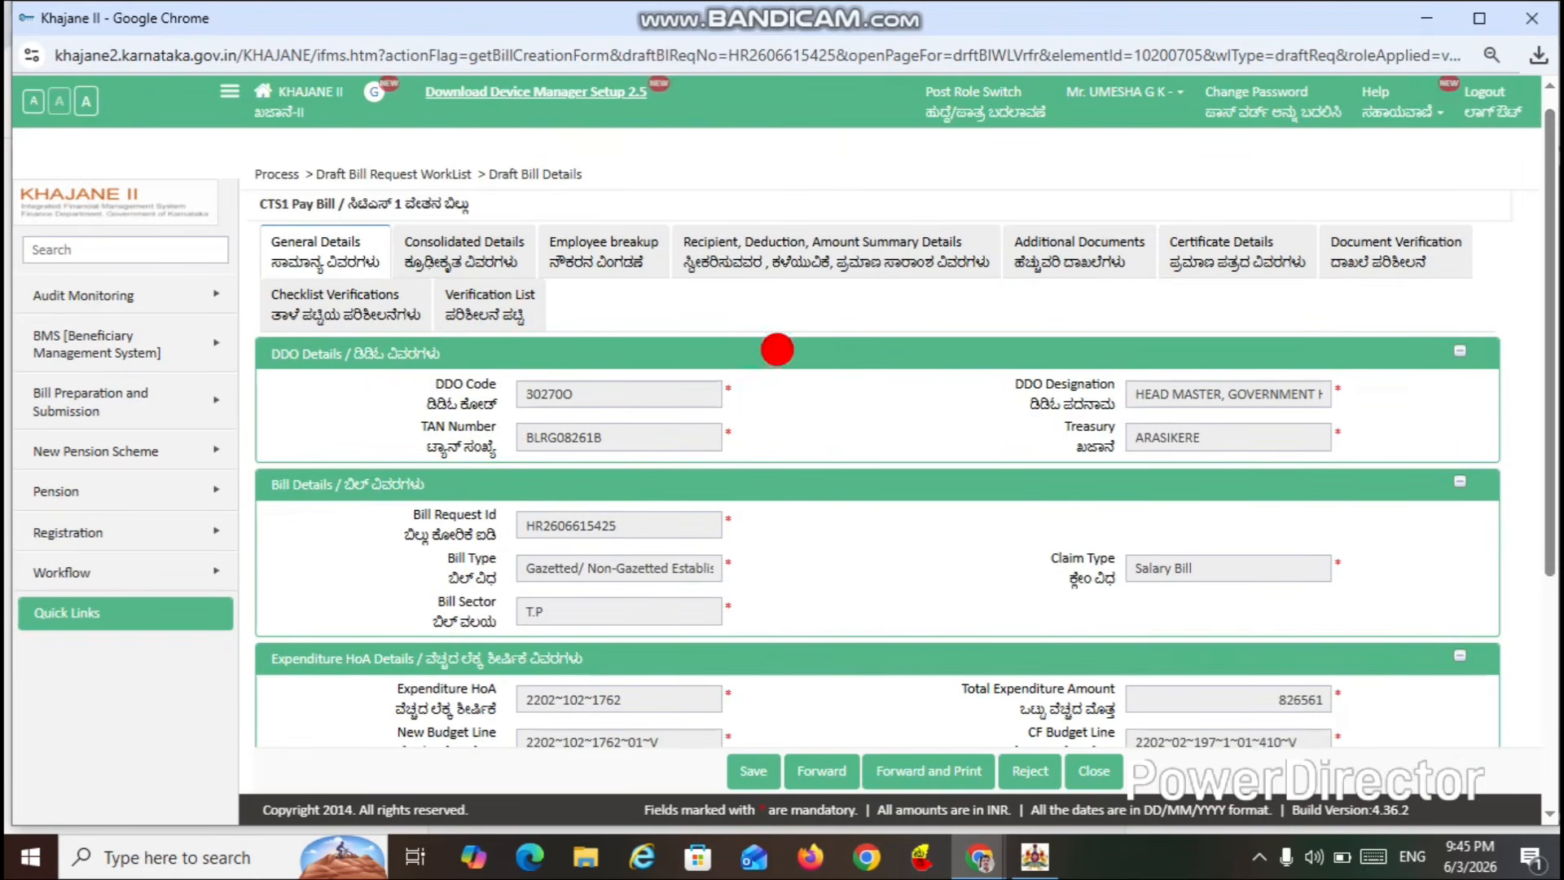
# - Mark all supporting documents as verified, from the General Provident Fund schedule through the Sanction/Office Order and Annexure A
pyautogui.click(502, 301)
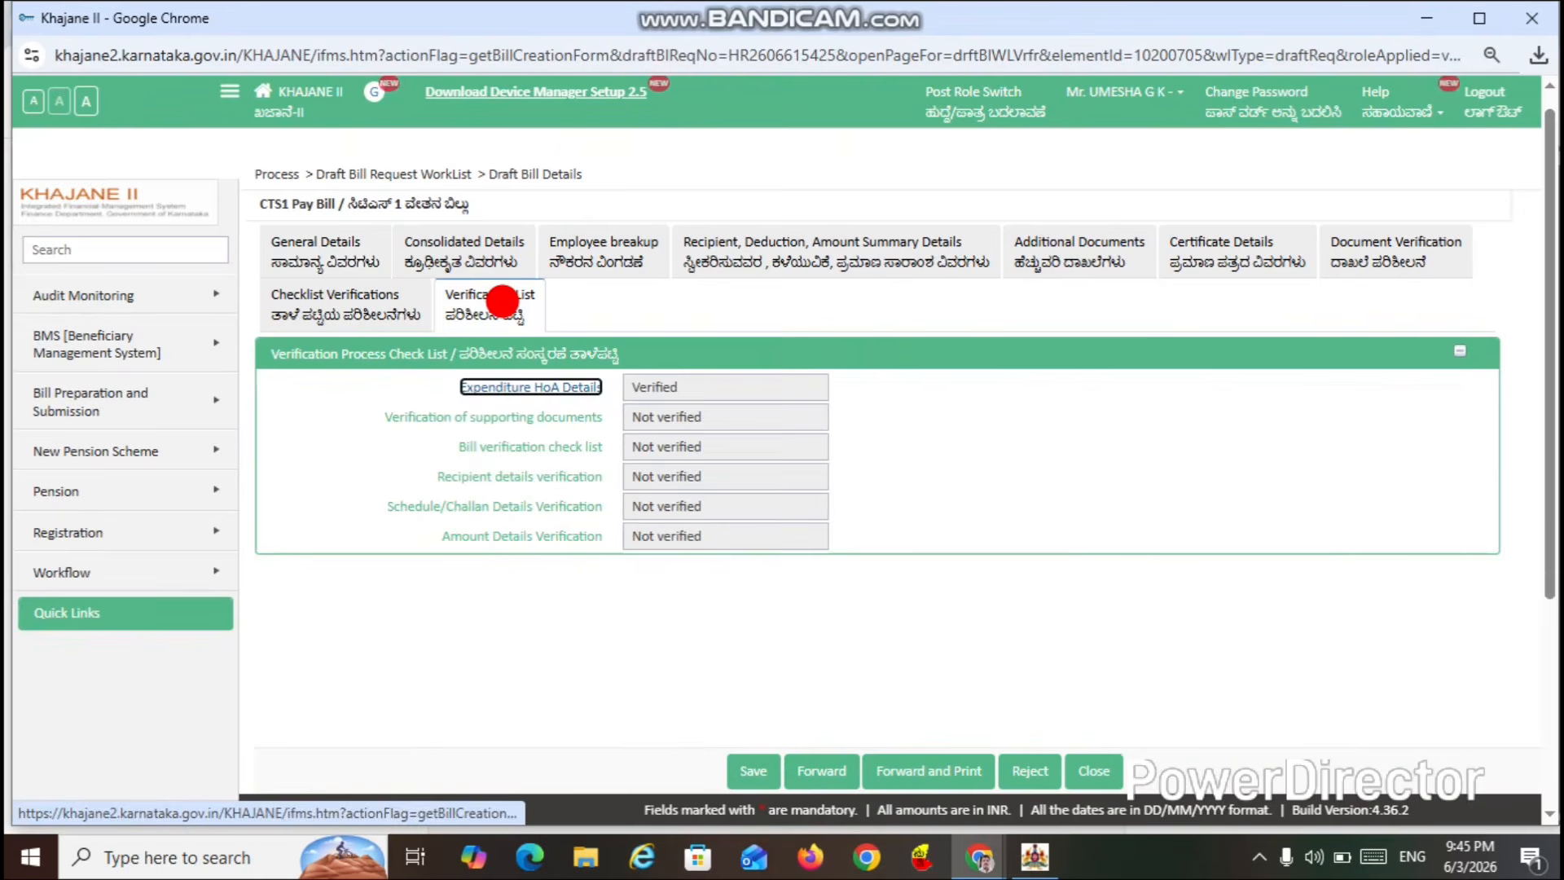
pyautogui.click(528, 415)
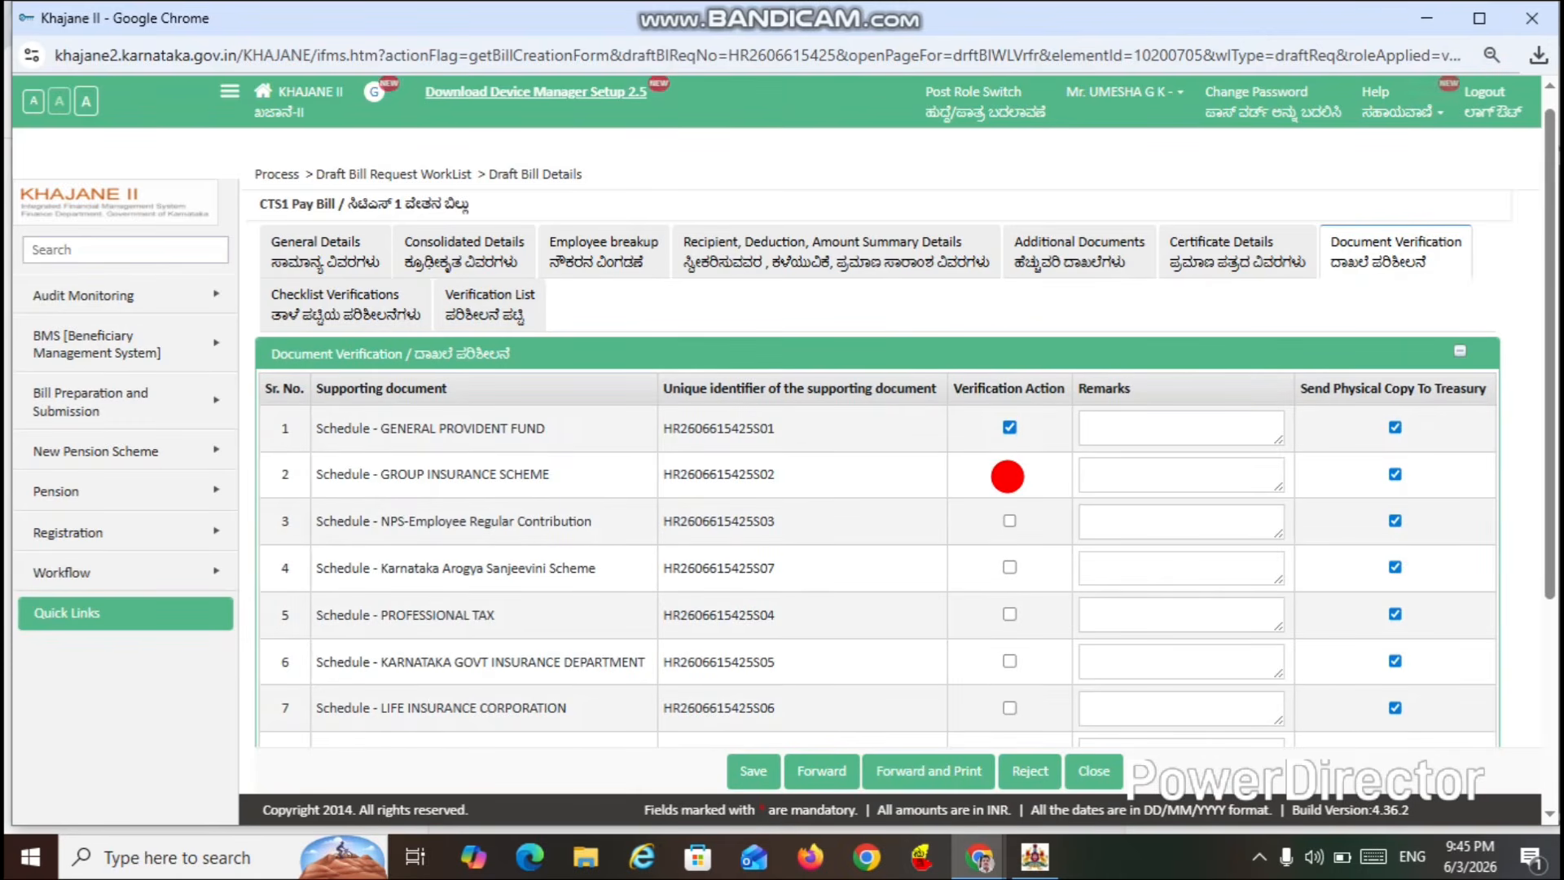
pyautogui.click(1009, 474)
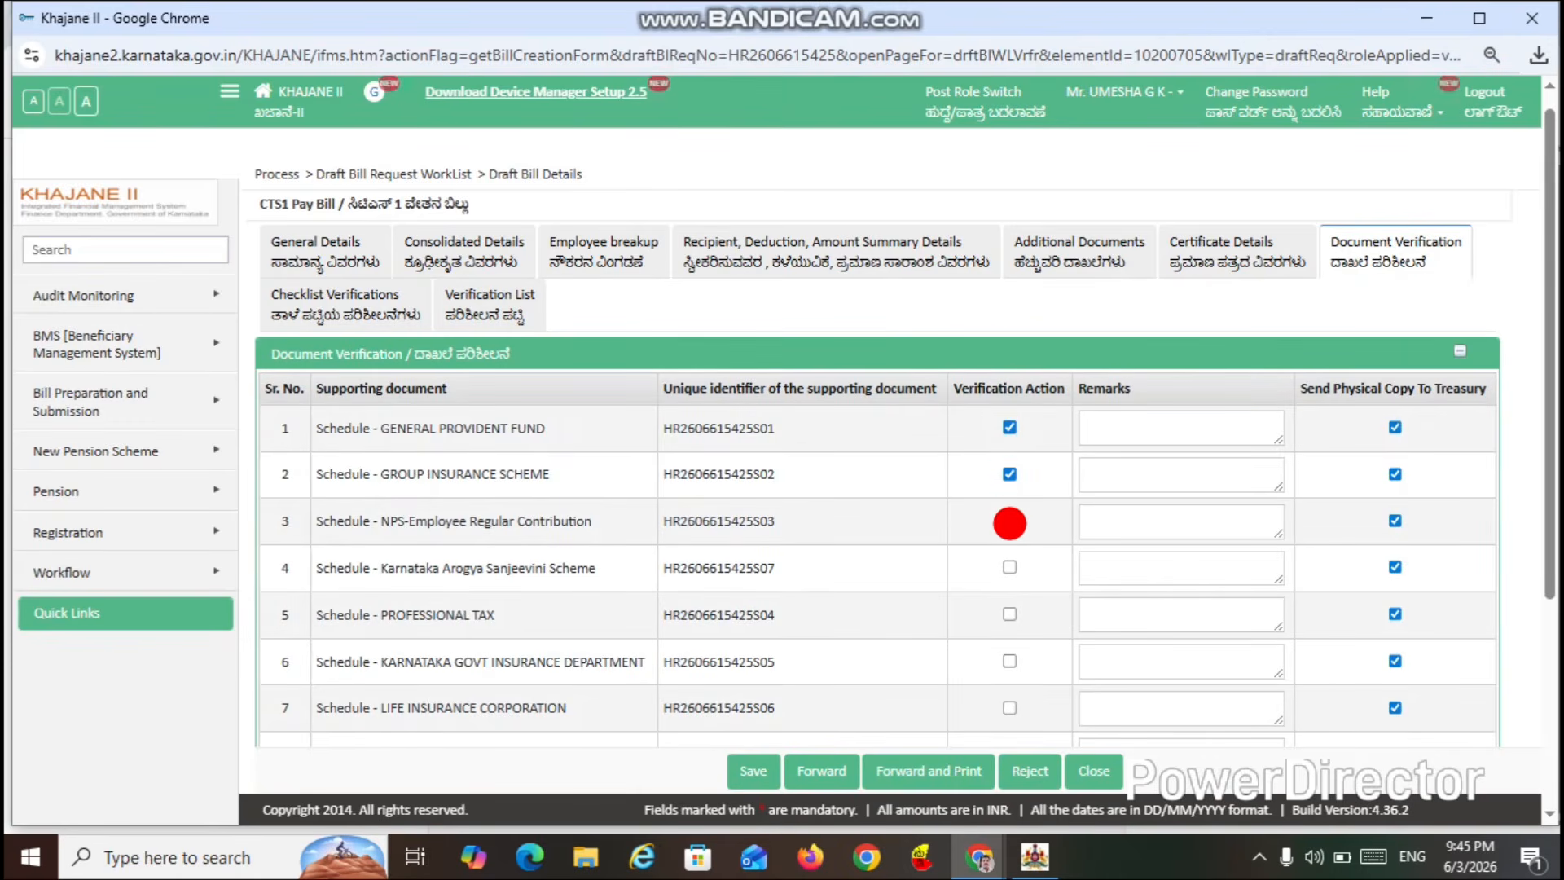
pyautogui.click(1009, 522)
pyautogui.click(1010, 568)
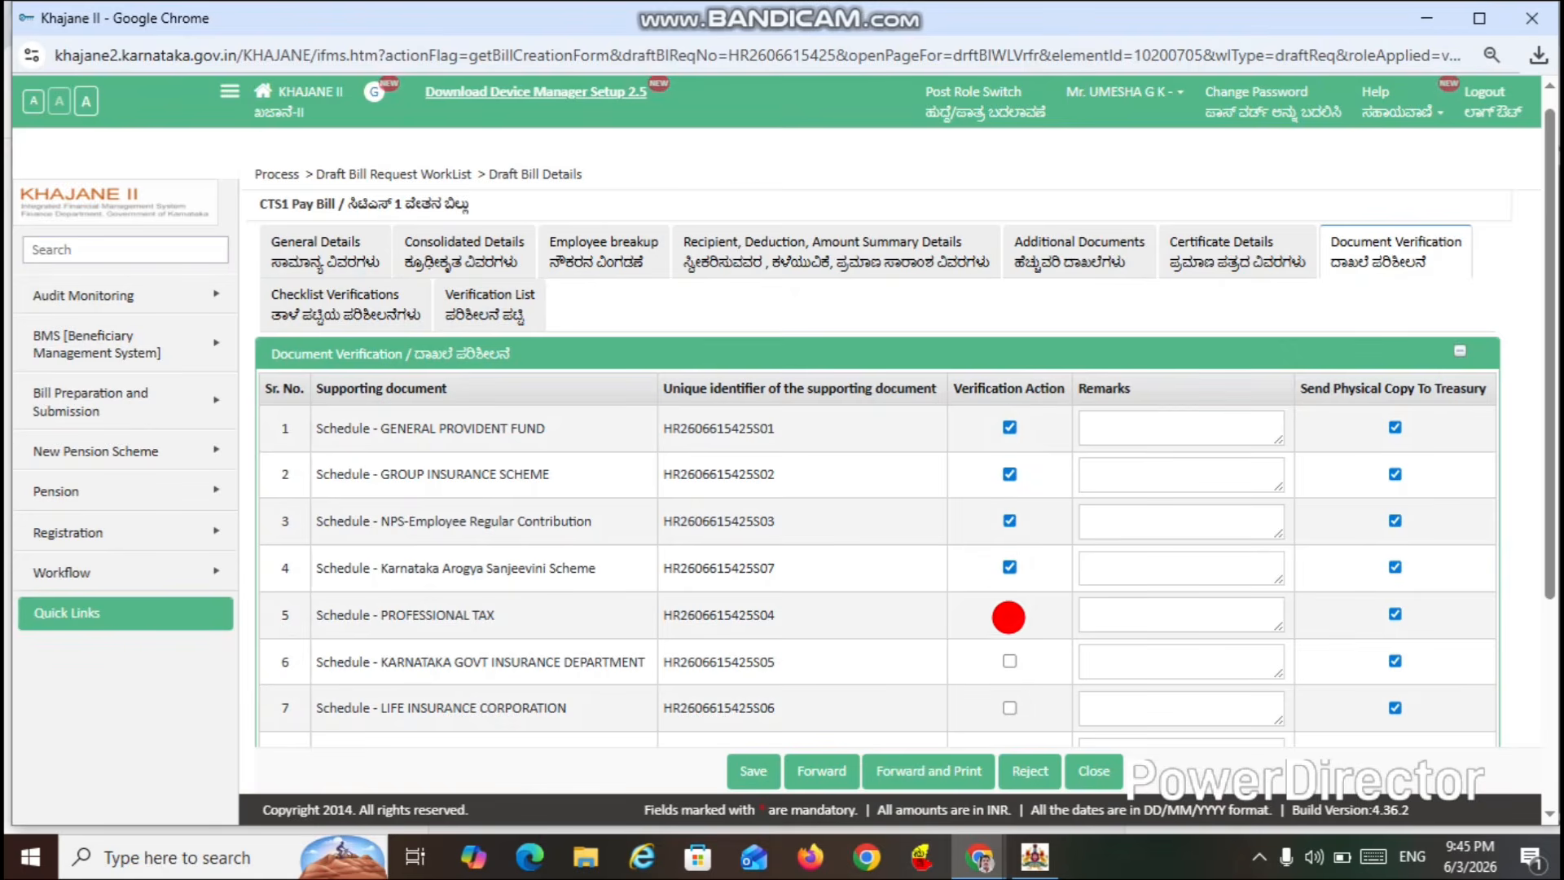
pyautogui.click(1010, 615)
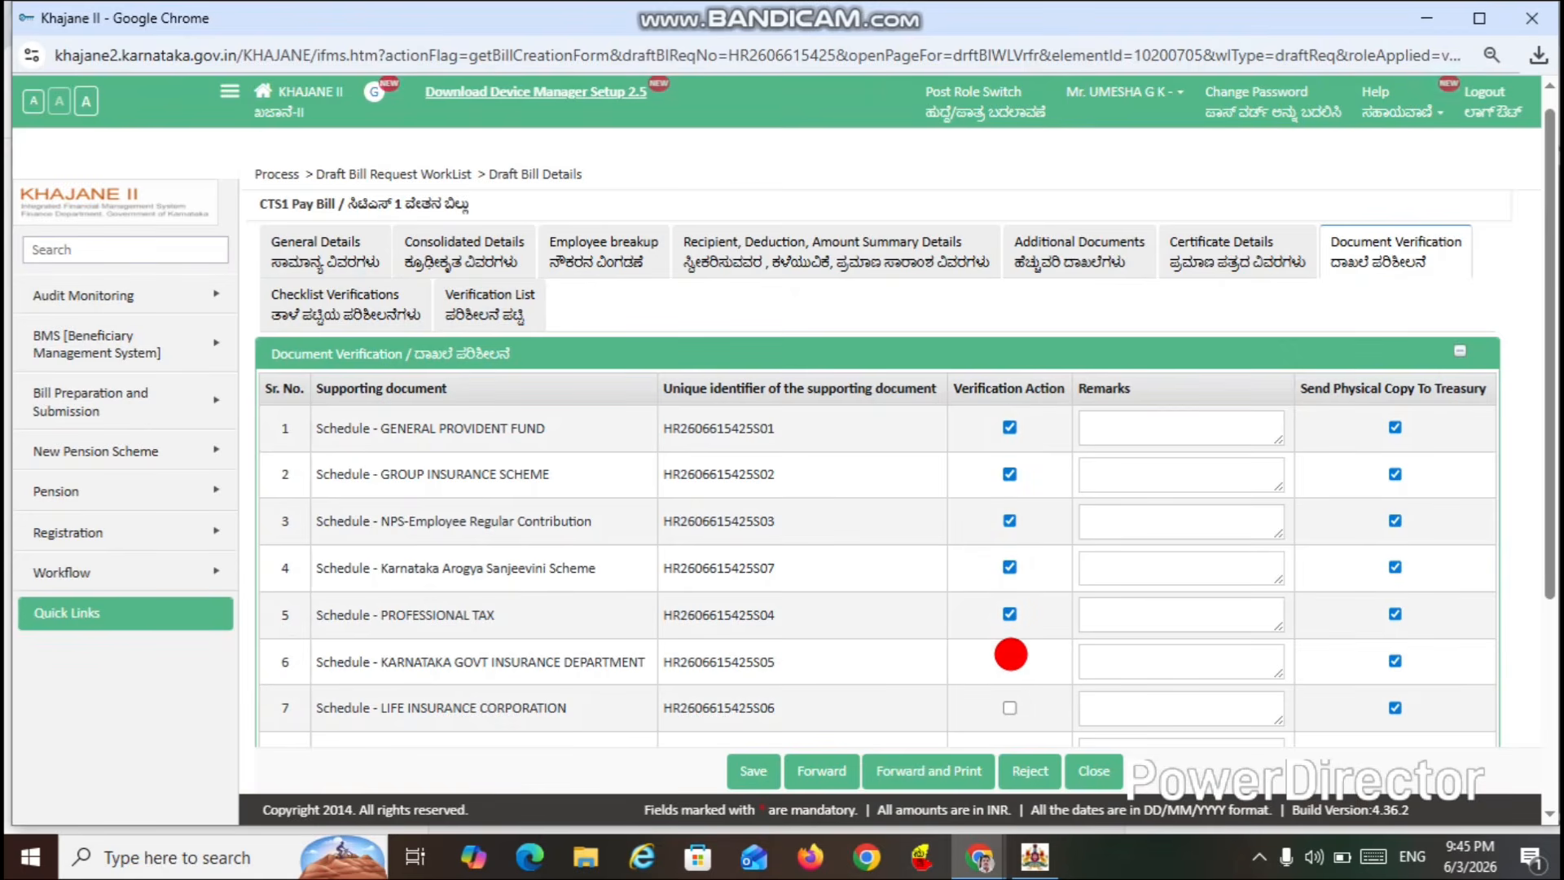
pyautogui.click(1010, 657)
pyautogui.click(1009, 702)
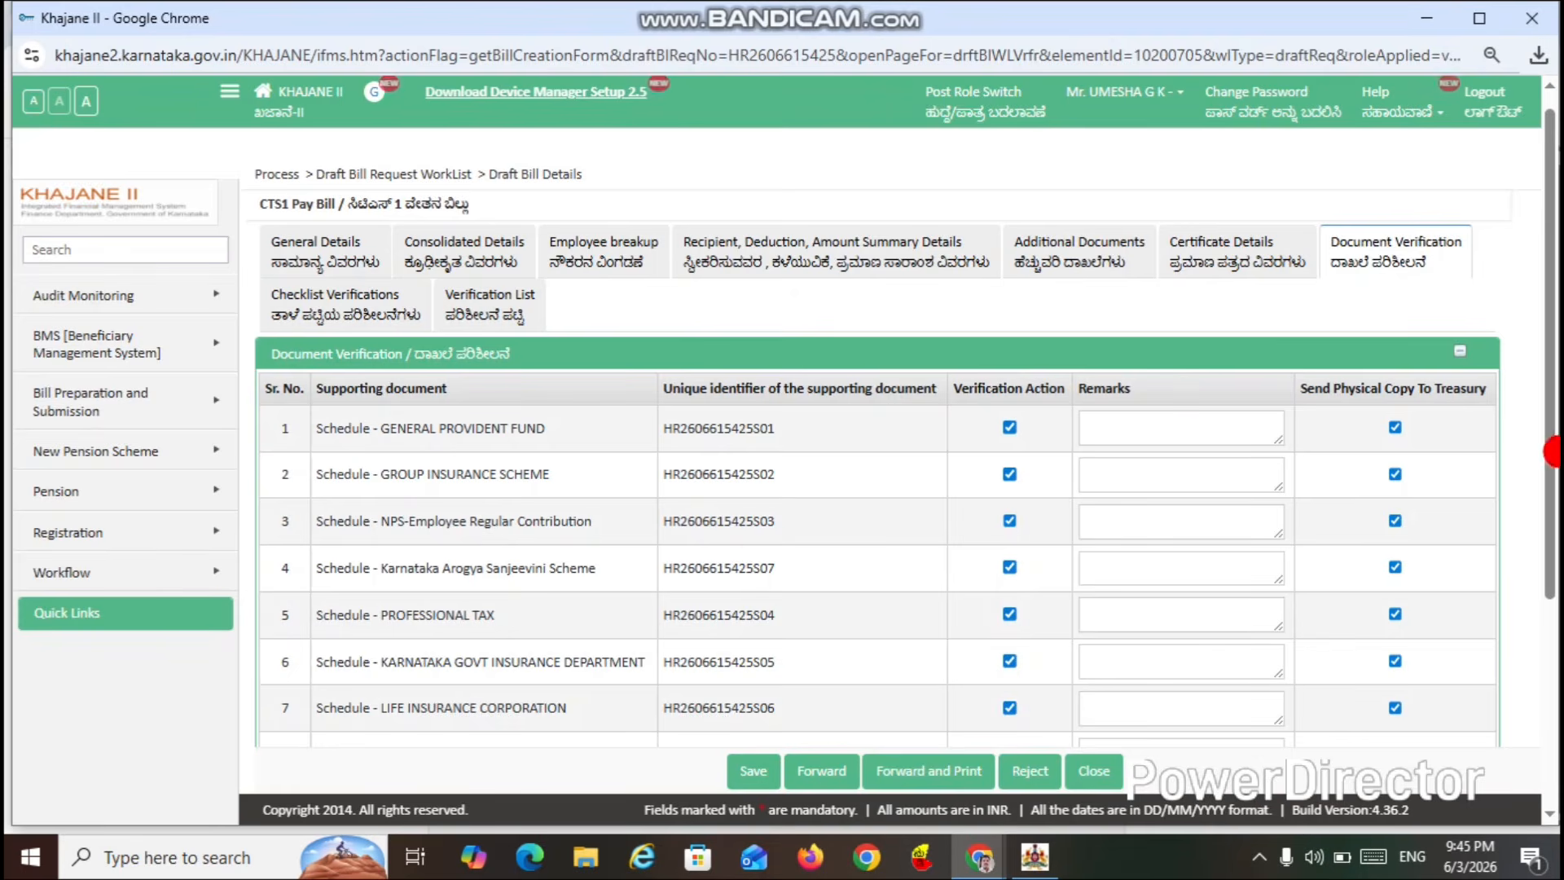
pyautogui.moveTo(1548, 463); pyautogui.dragTo(1546, 646)
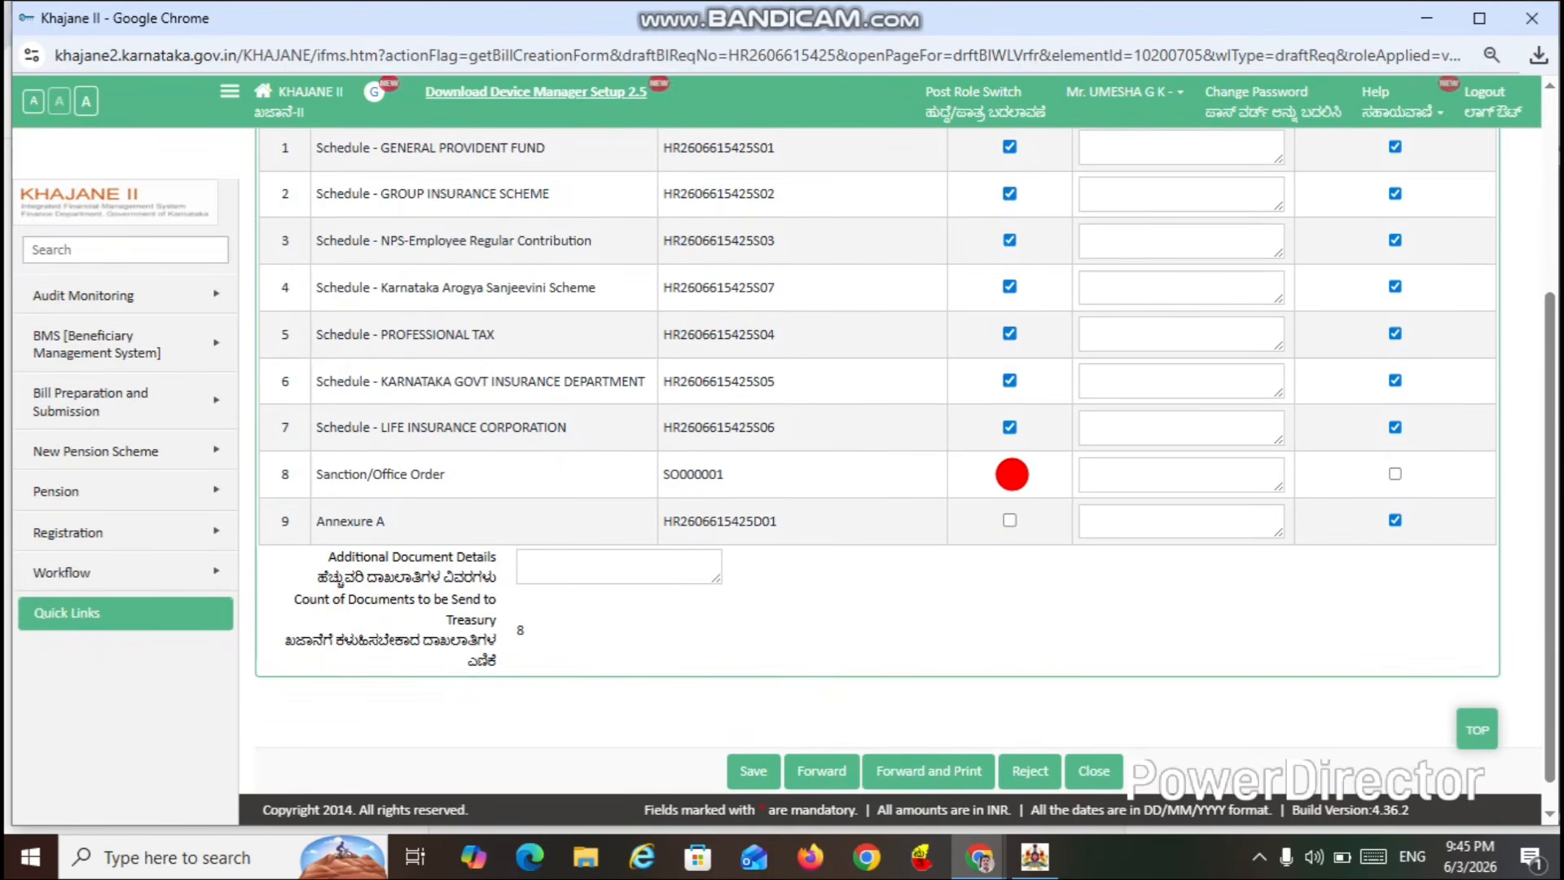
pyautogui.click(1010, 474)
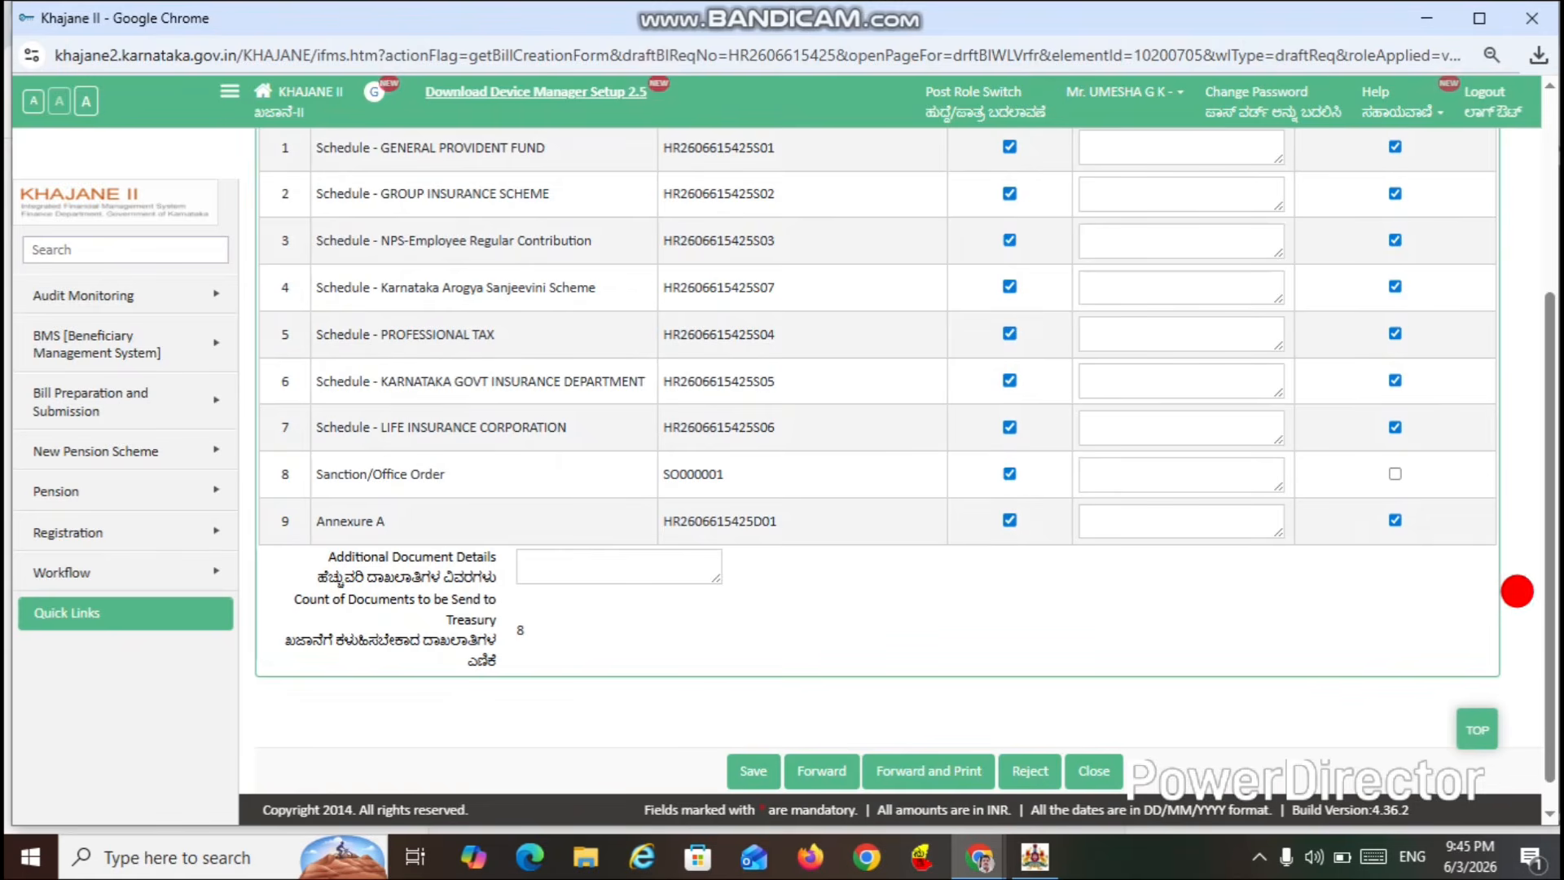
# - In the bill verification check list, answer Yes for deduction statements and NA for the absentee statement and leave sanction order
pyautogui.scroll(4, 1421, 464)
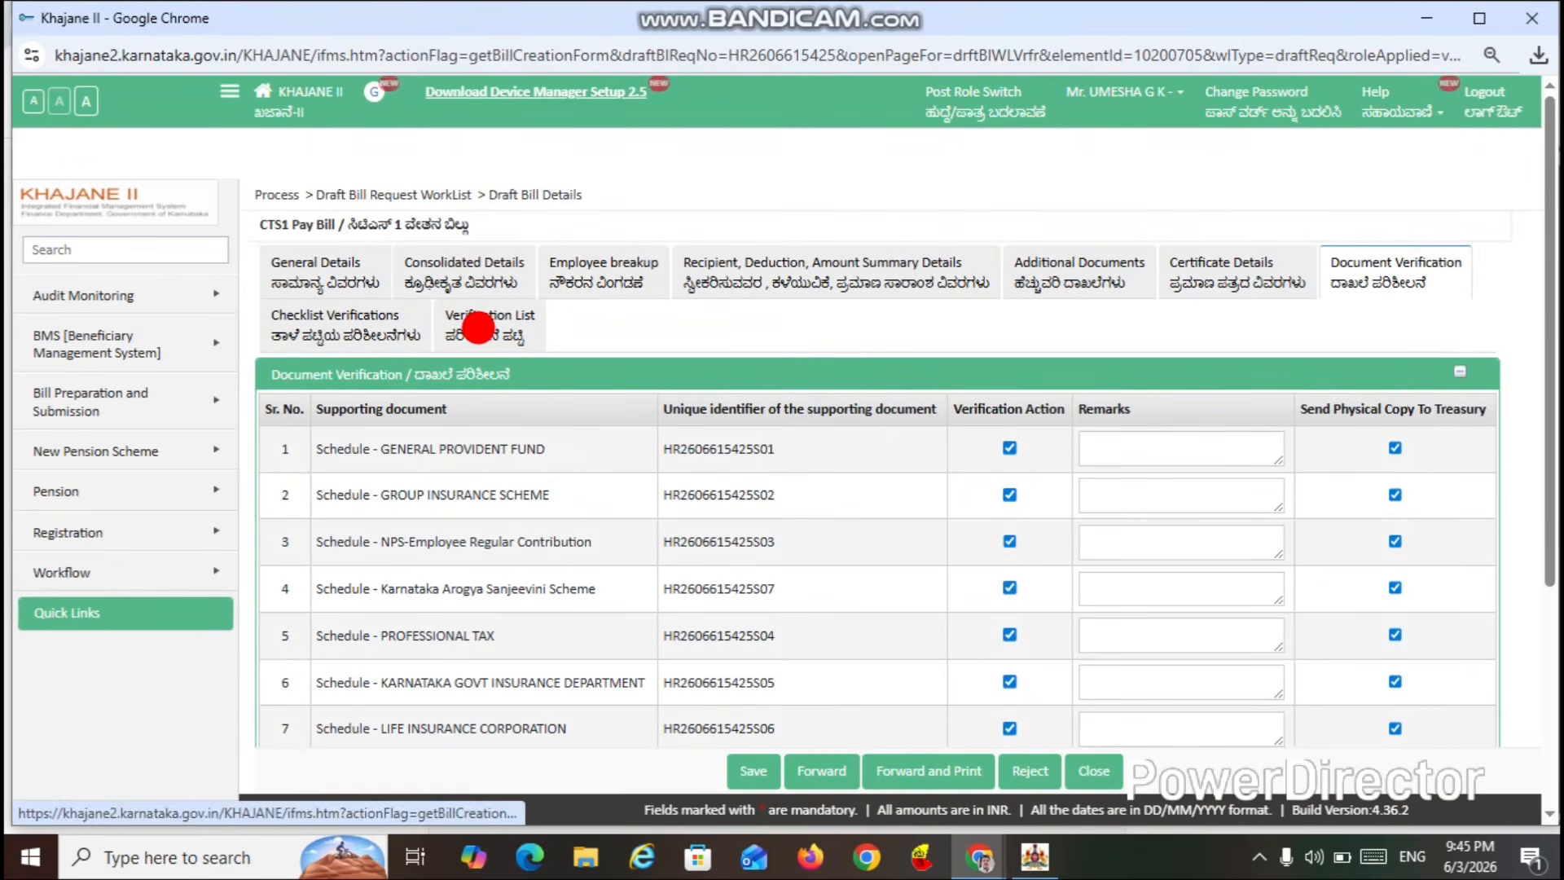
pyautogui.click(479, 326)
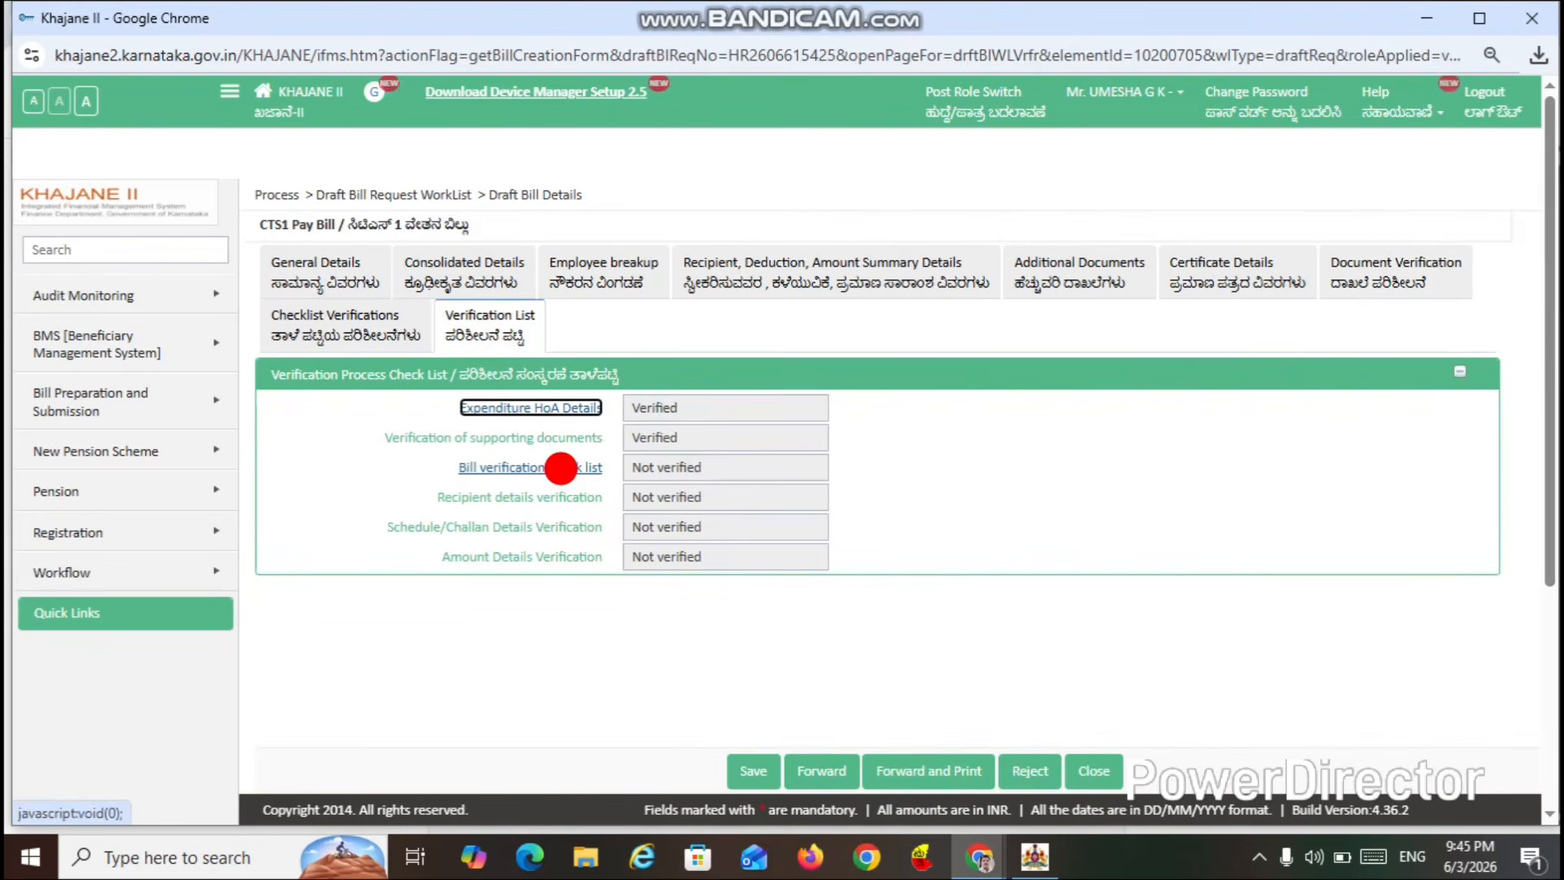
pyautogui.click(560, 468)
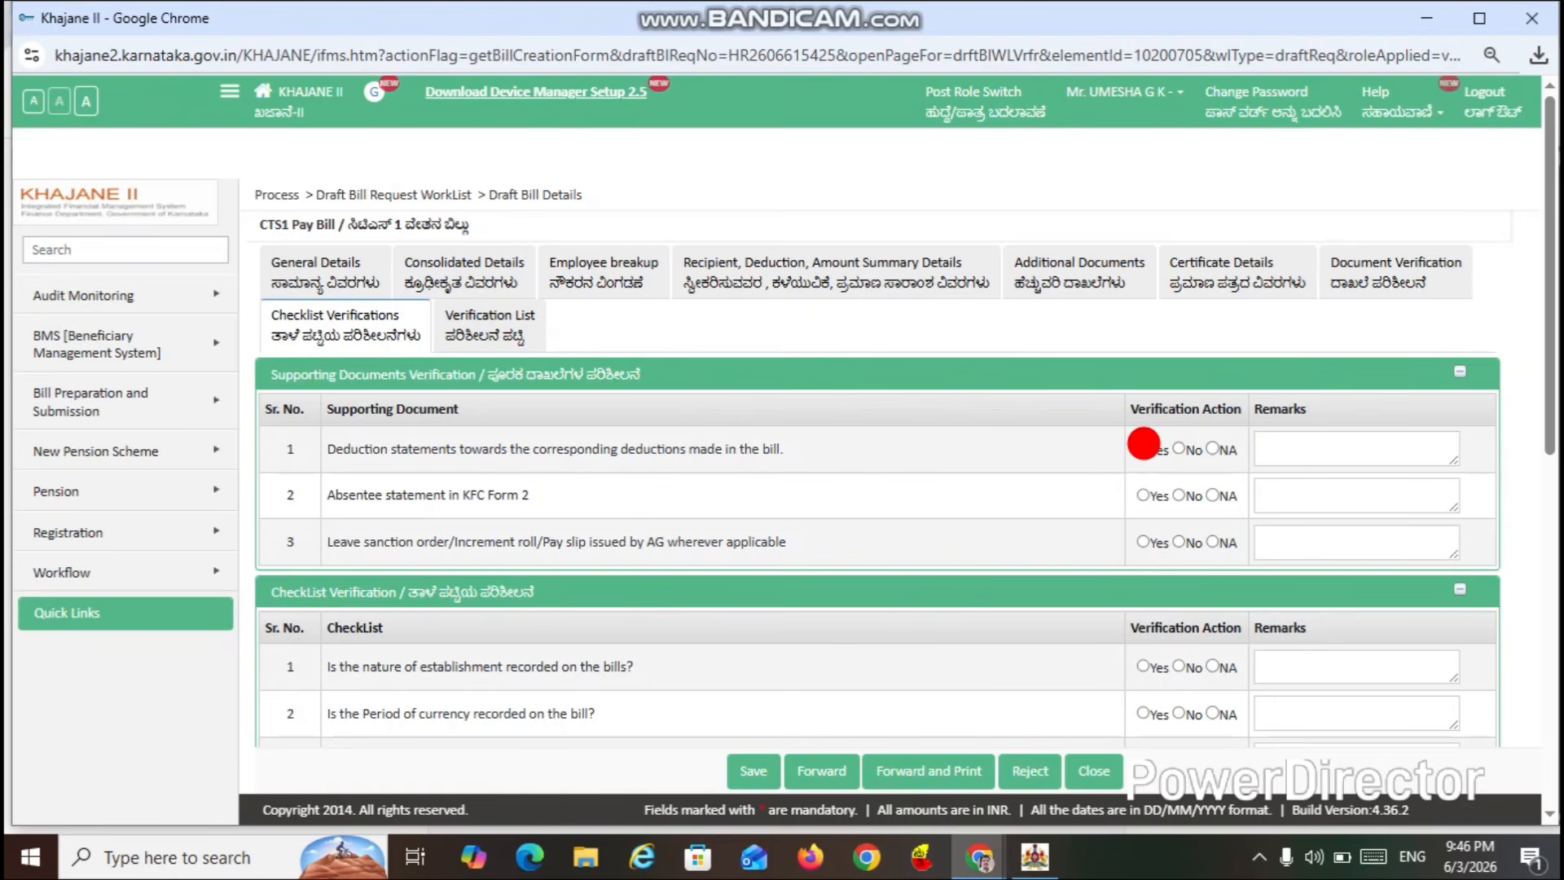
pyautogui.click(1144, 447)
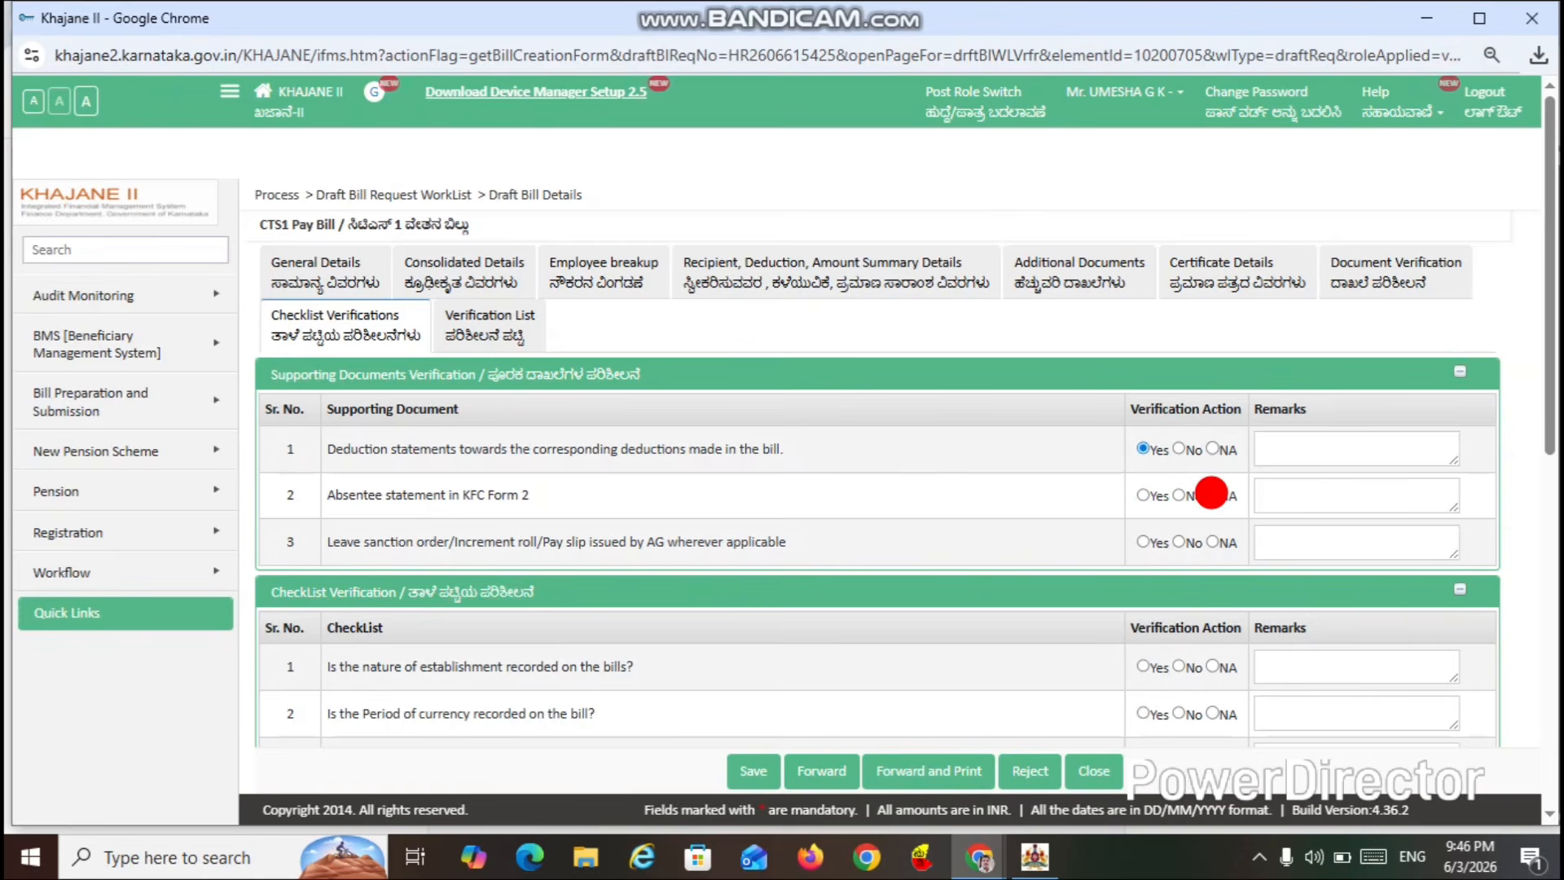
pyautogui.click(1212, 495)
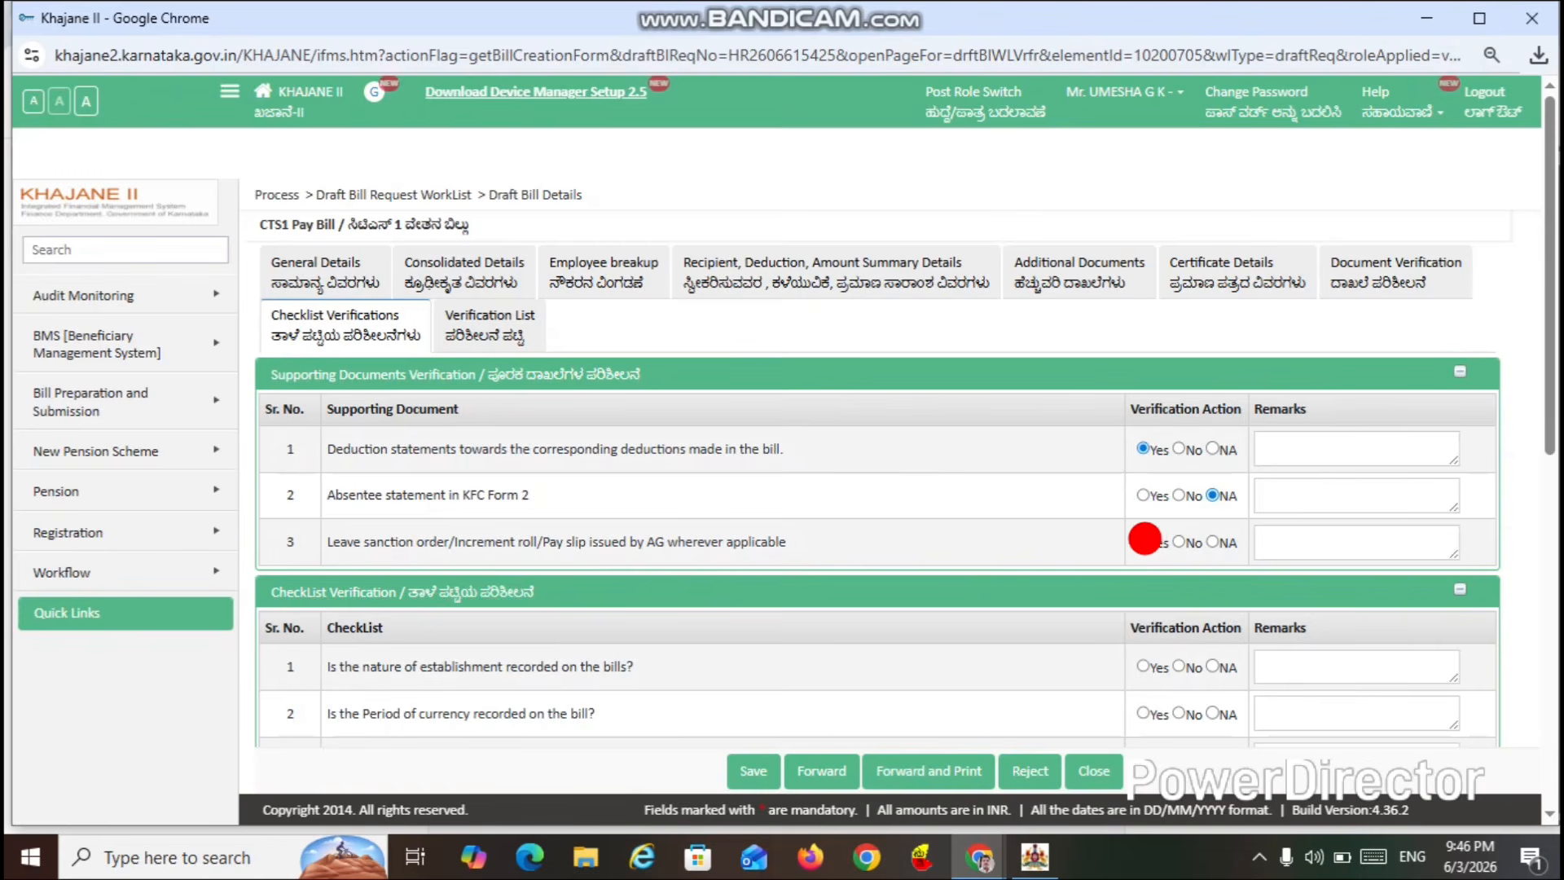
pyautogui.click(1213, 541)
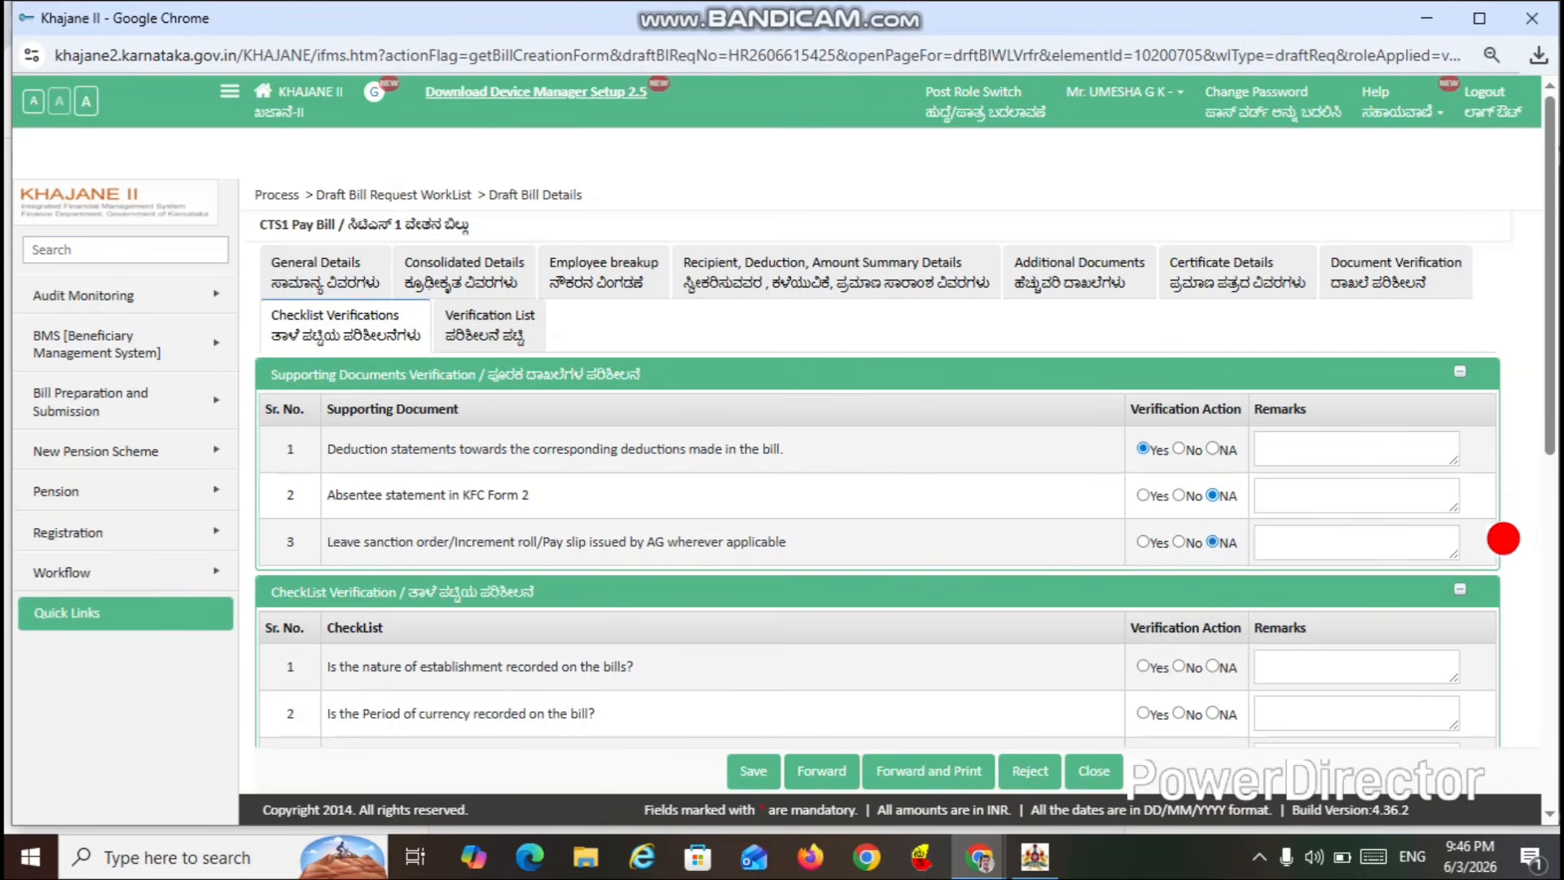
pyautogui.scroll(-2, 1548, 431)
pyautogui.scroll(-3, 1548, 430)
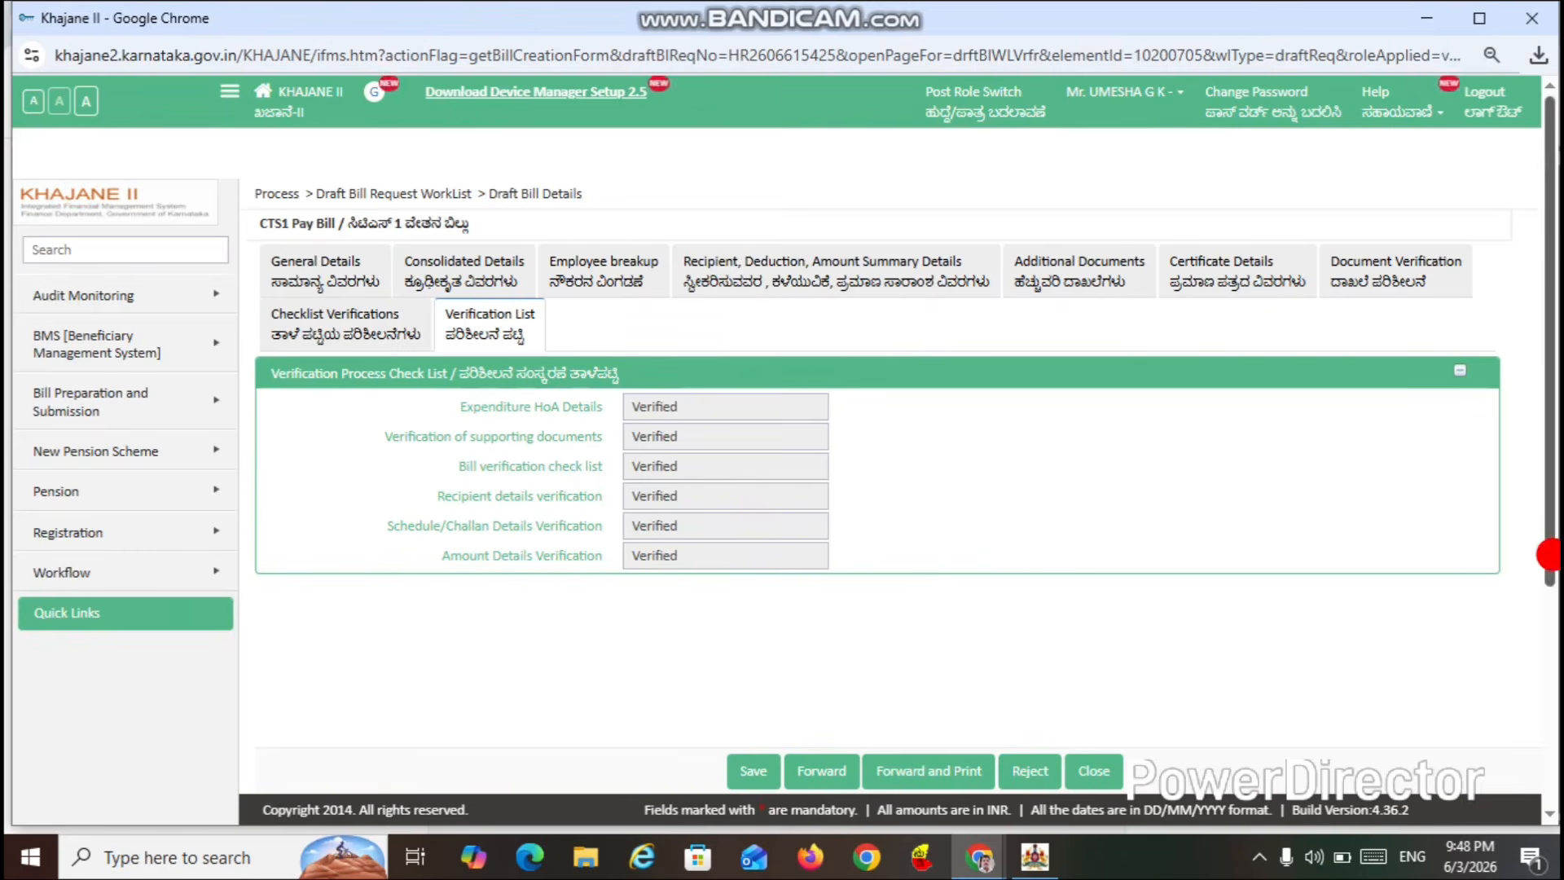
# - Forward the verified bill, signing it with the digital certificate and the user PIN, and dismiss the bill information
pyautogui.moveTo(1544, 561); pyautogui.dragTo(1550, 666)
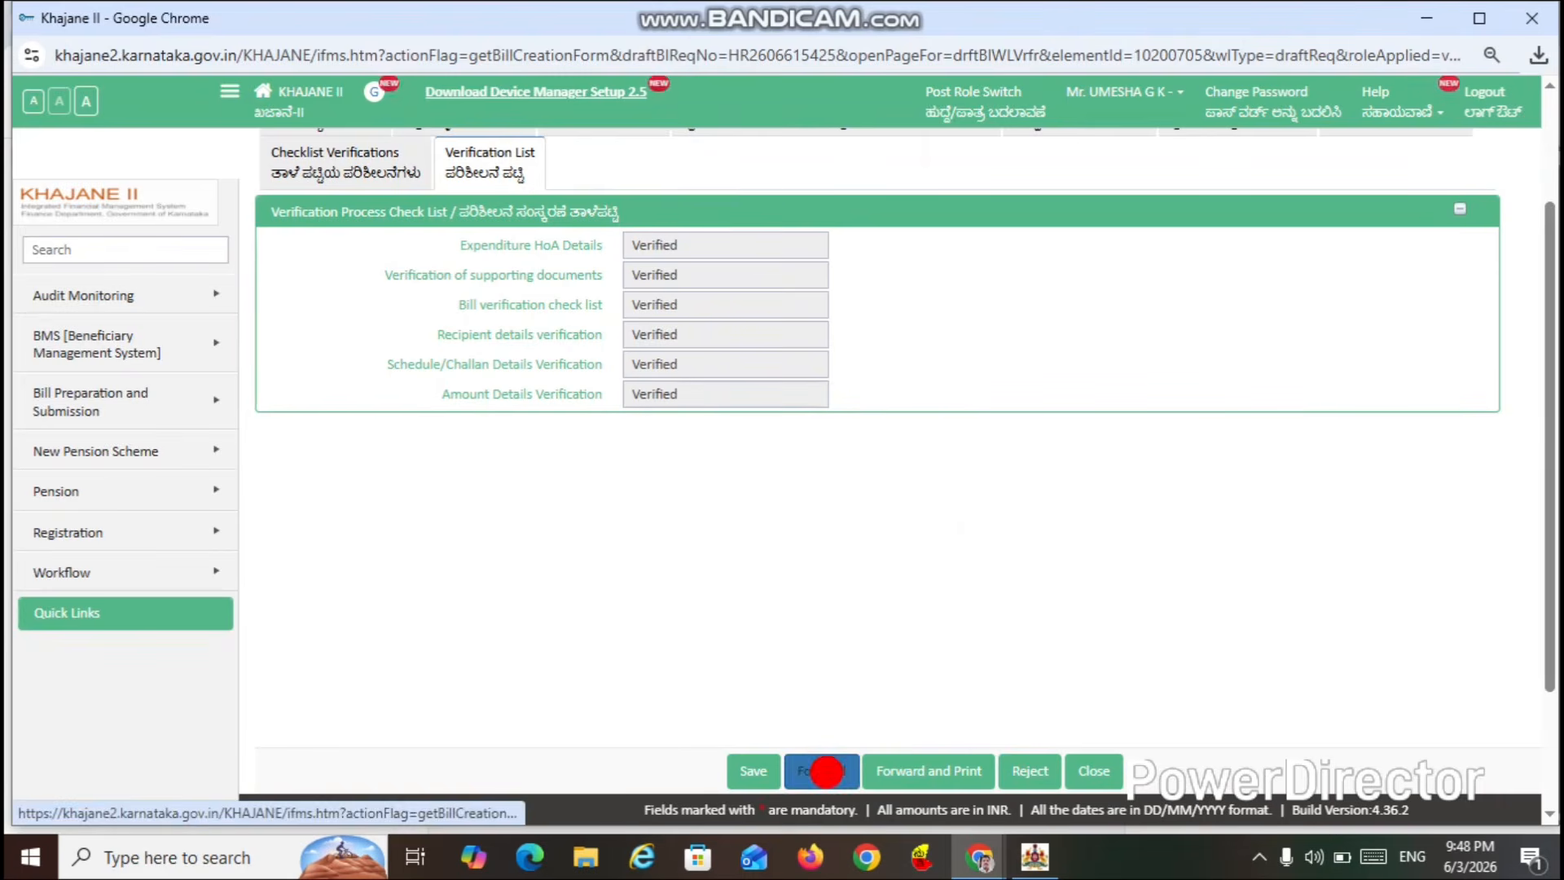
pyautogui.click(822, 769)
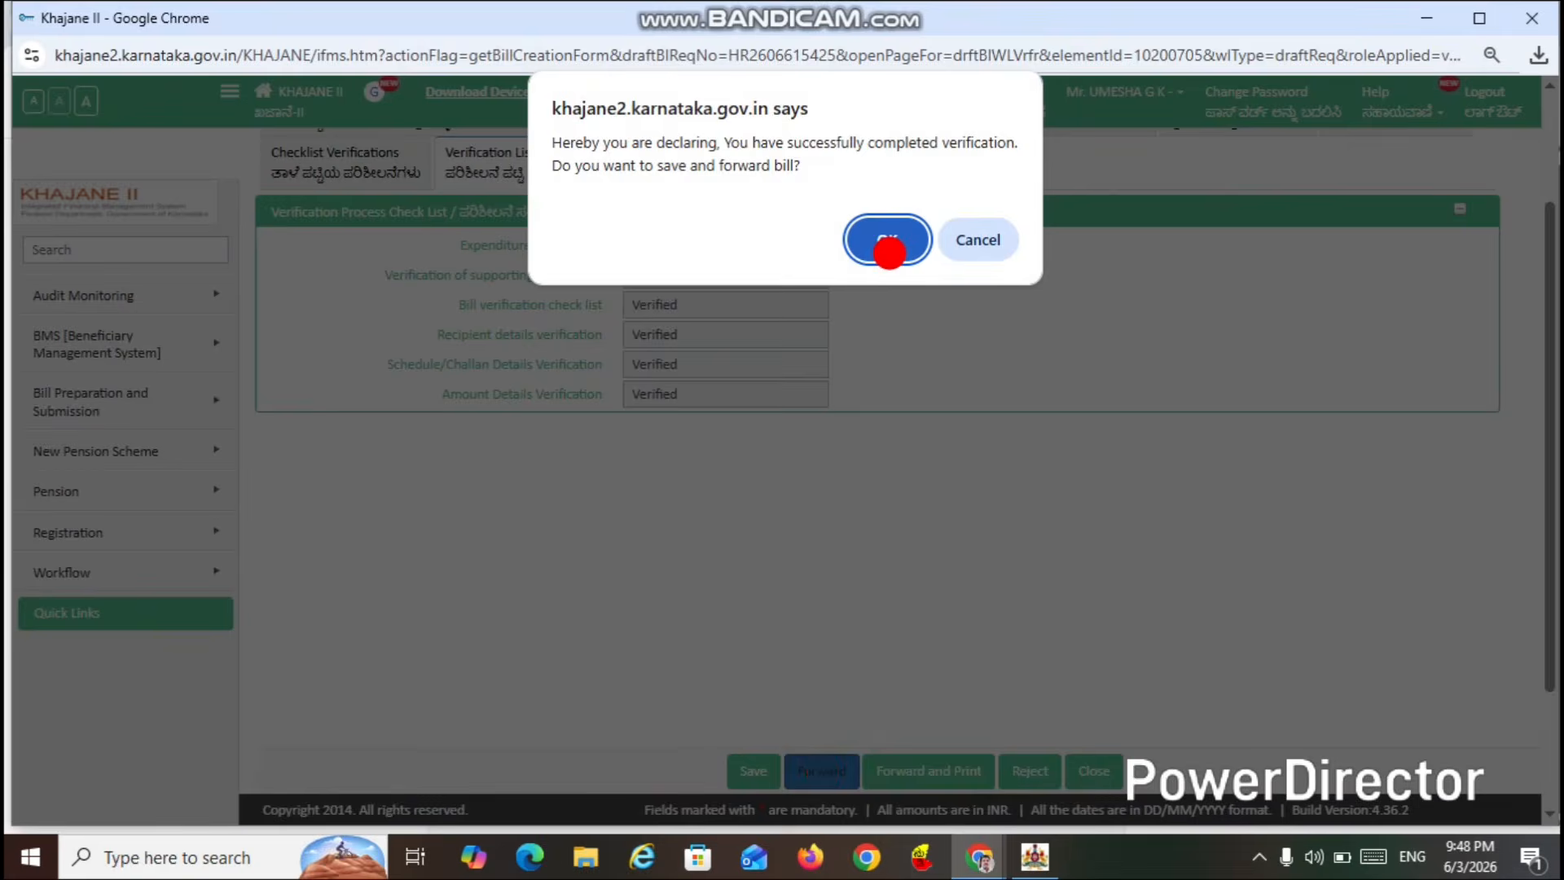
pyautogui.click(889, 253)
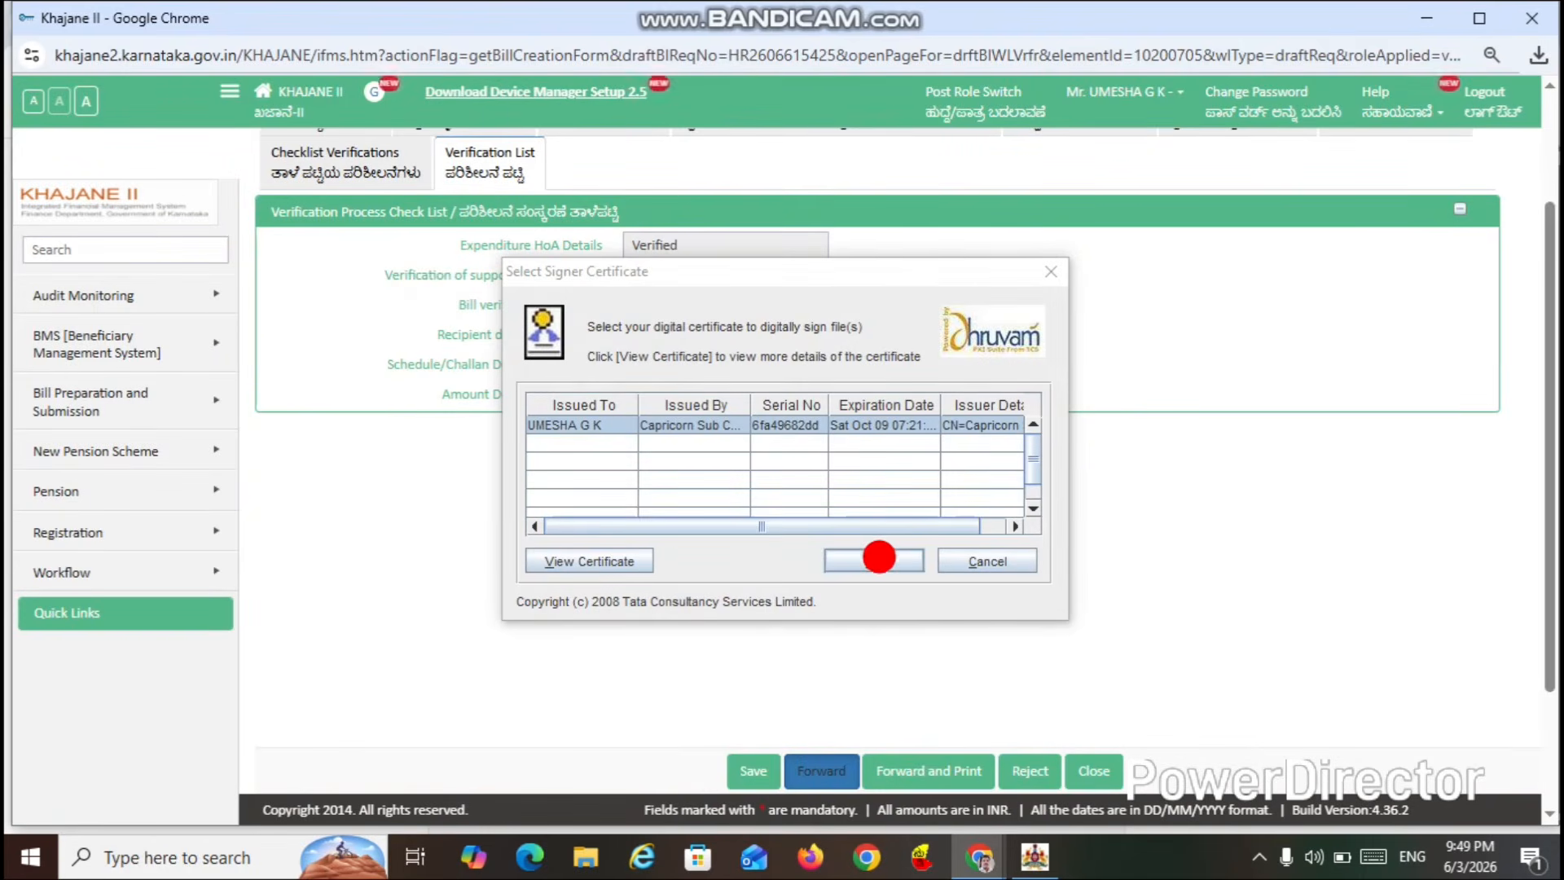
pyautogui.click(879, 558)
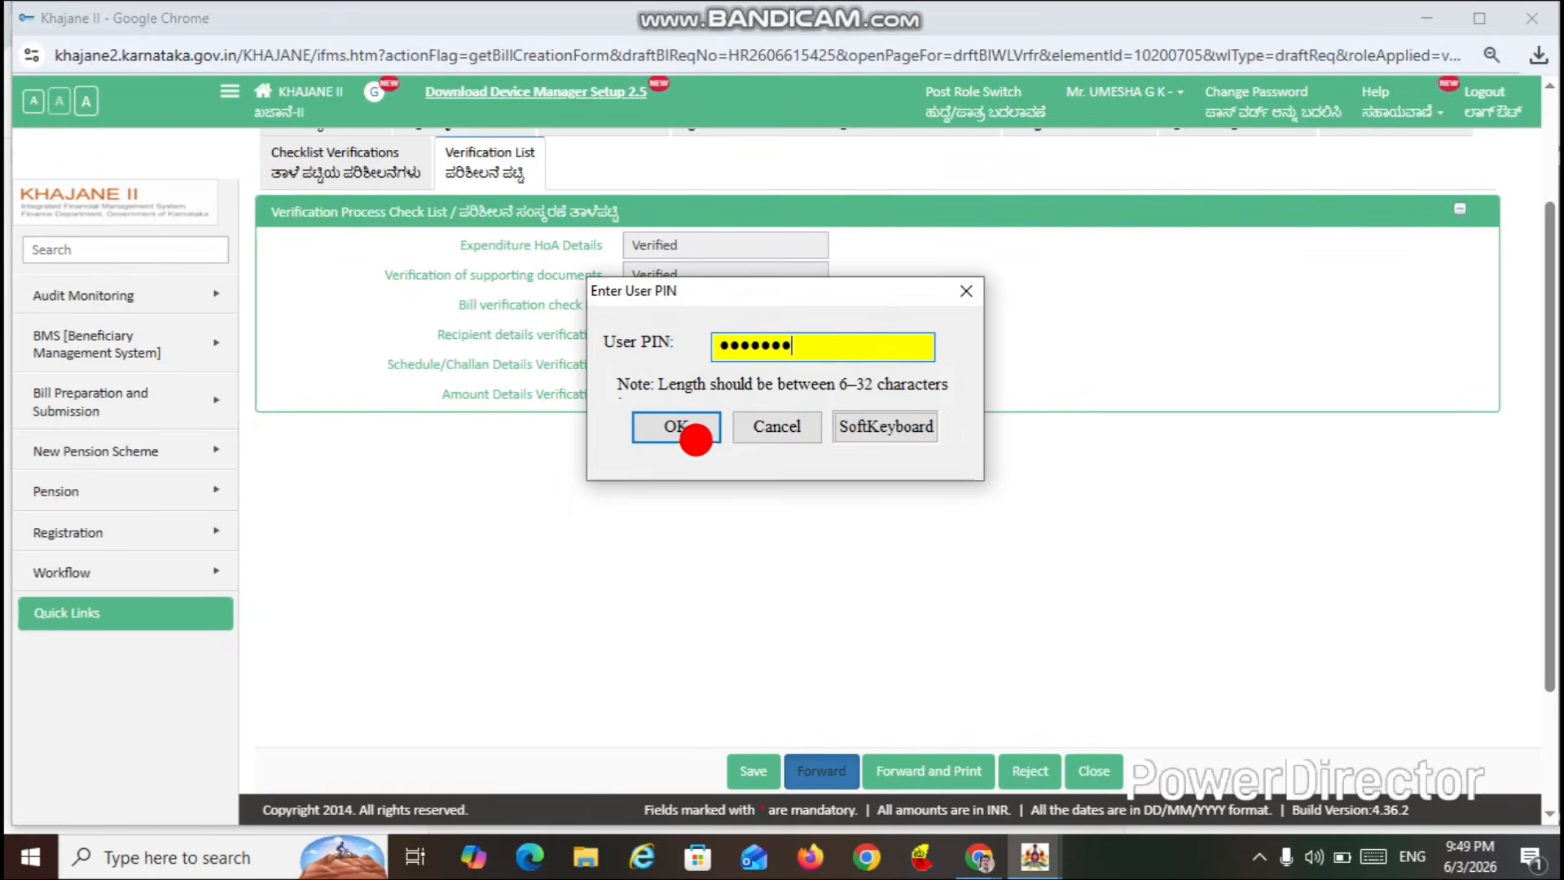
pyautogui.click(692, 436)
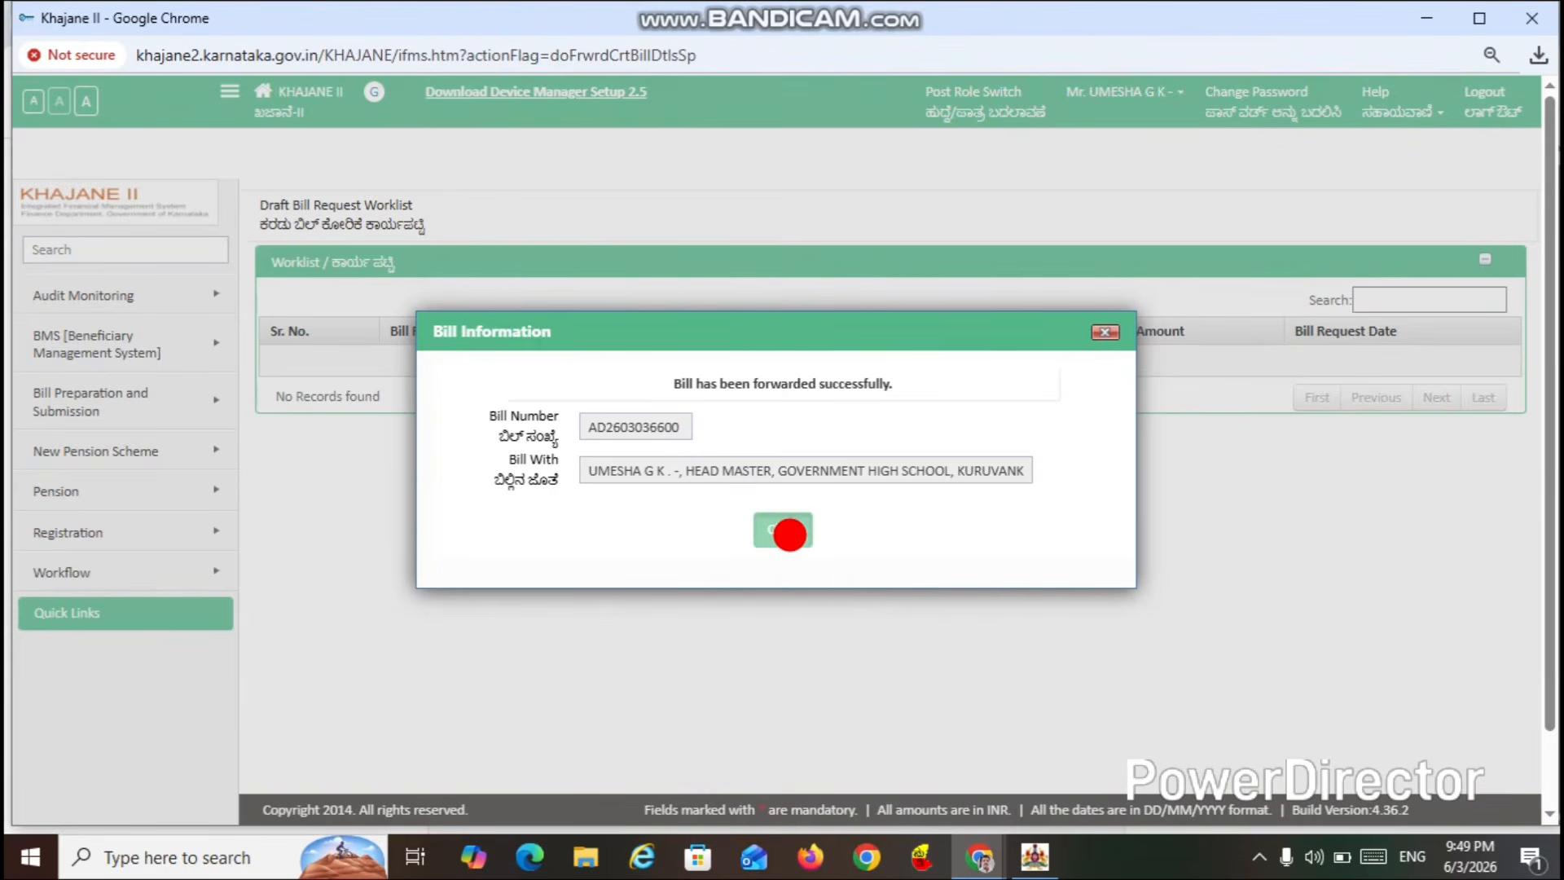
pyautogui.click(788, 531)
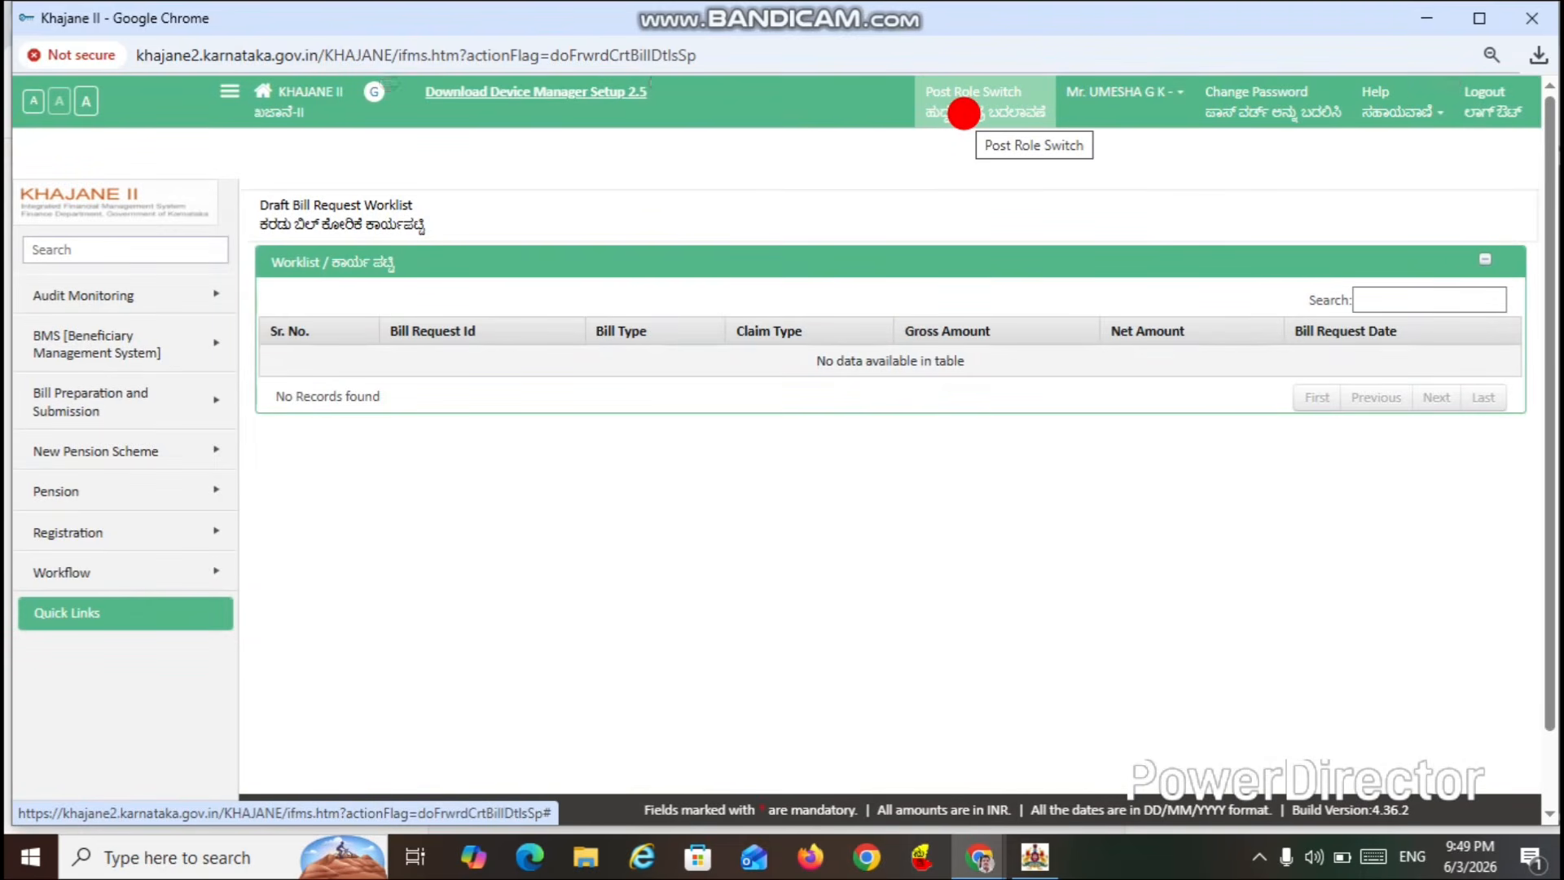
# - Switch the role of the Head Master post to Drawing and Disbursement Officer
pyautogui.click(964, 113)
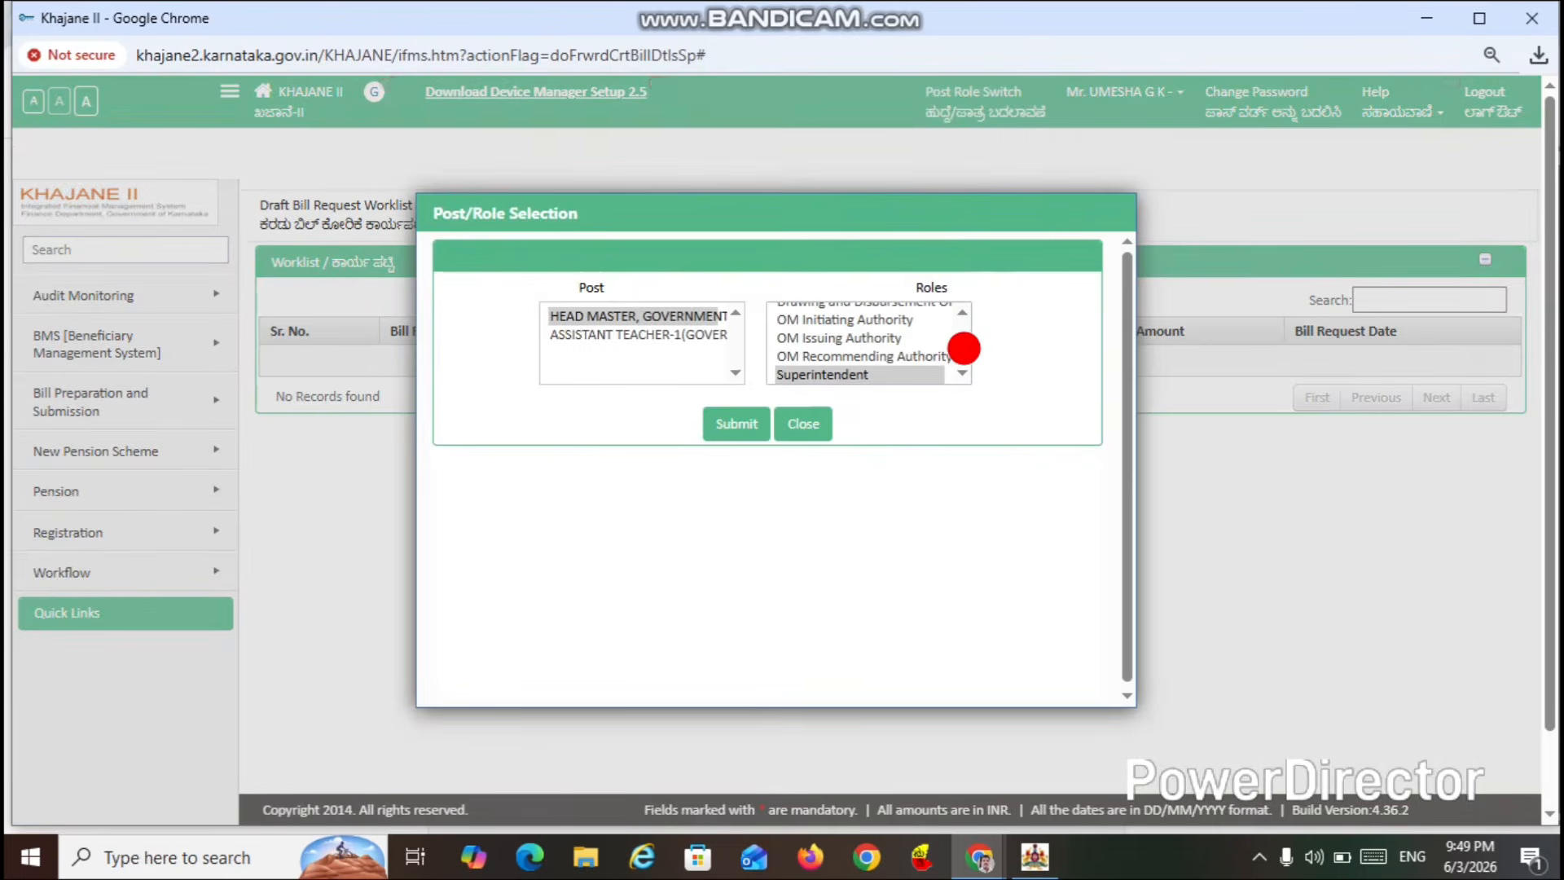
pyautogui.click(953, 368)
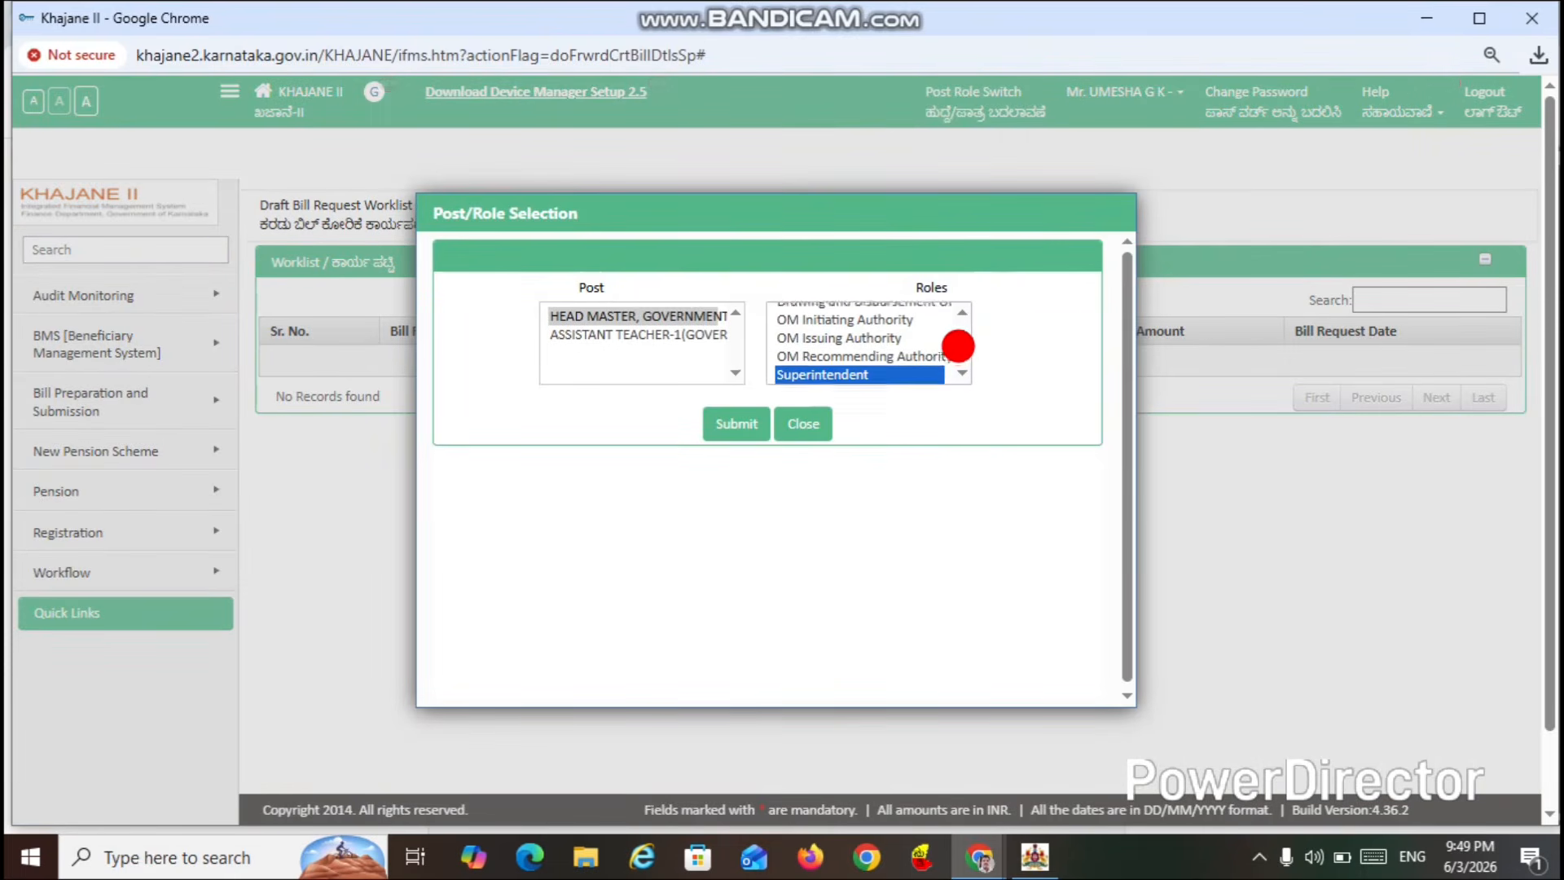
pyautogui.scroll(2, 961, 339)
pyautogui.click(935, 341)
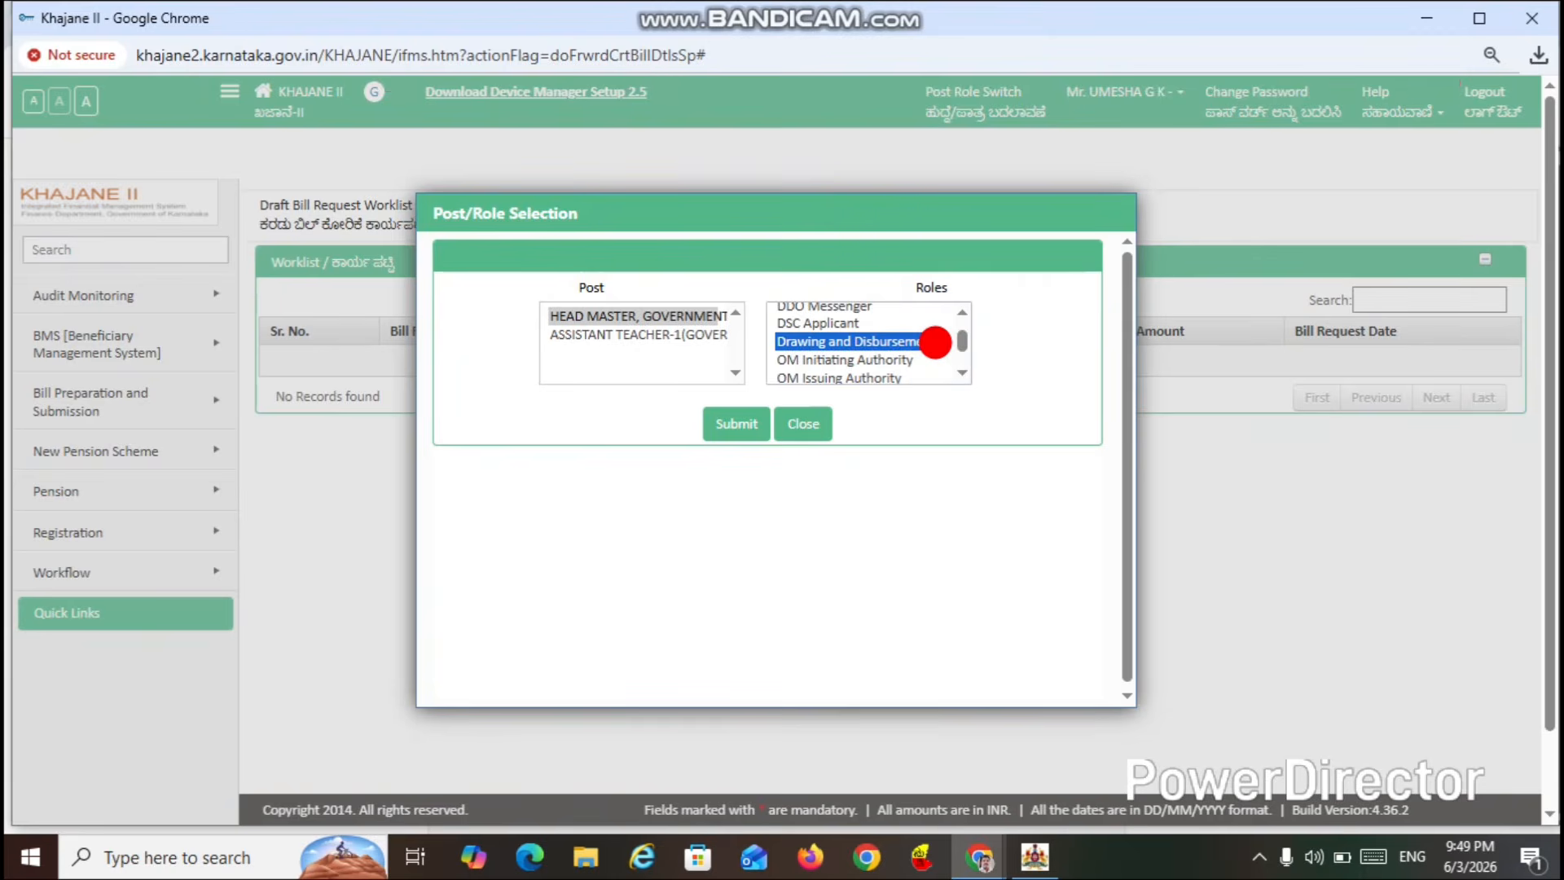
pyautogui.click(736, 425)
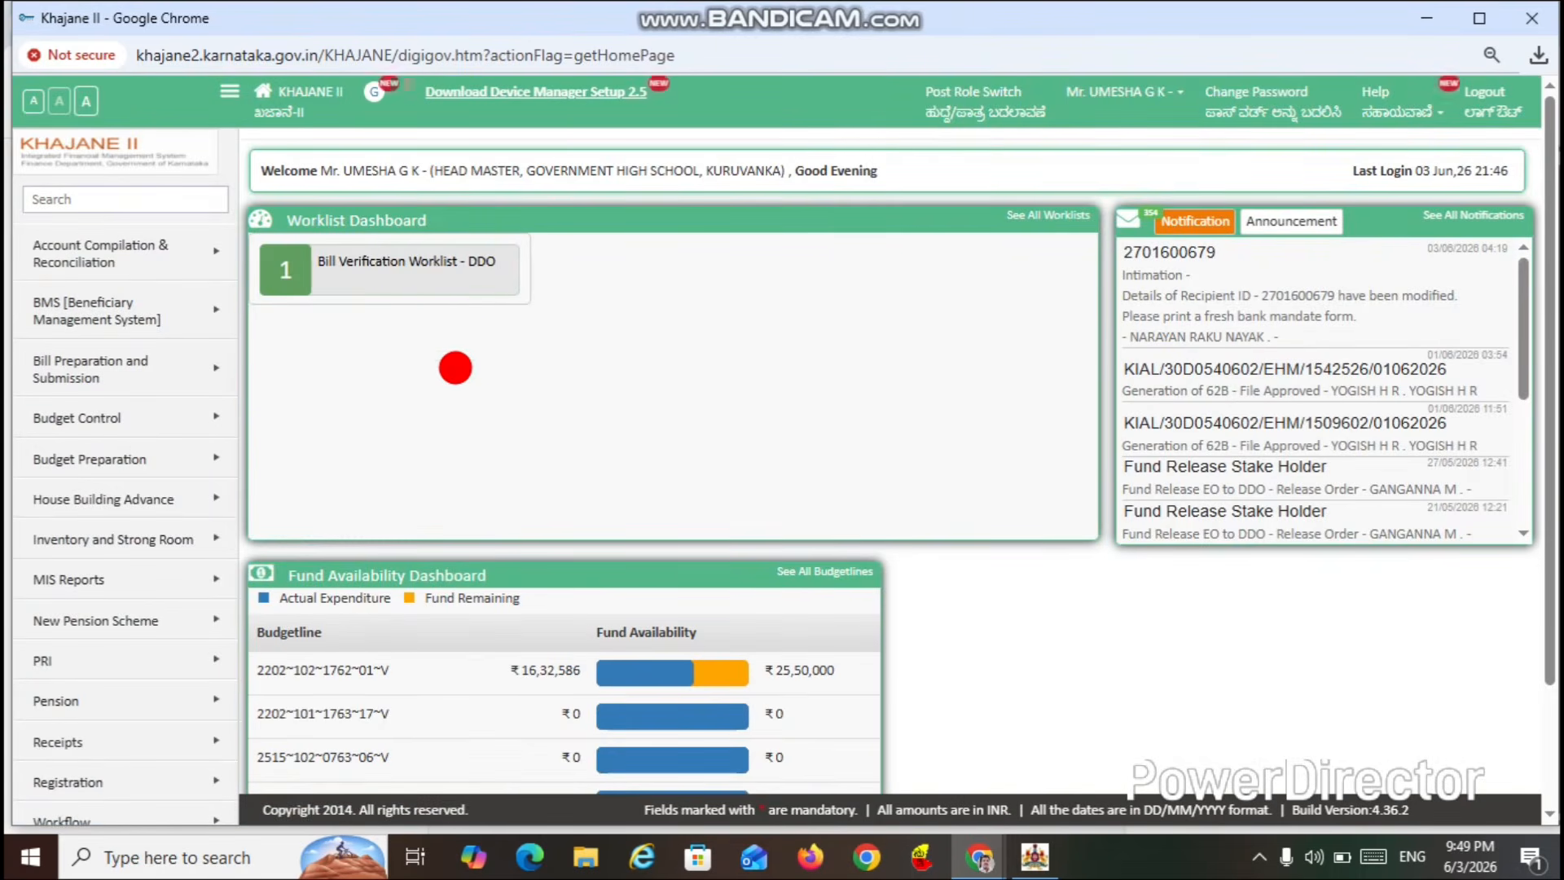
# - Open the pay bill from the DDO bill verification worklist and mark its Expenditure HoA Details as HoA Verified
pyautogui.click(413, 266)
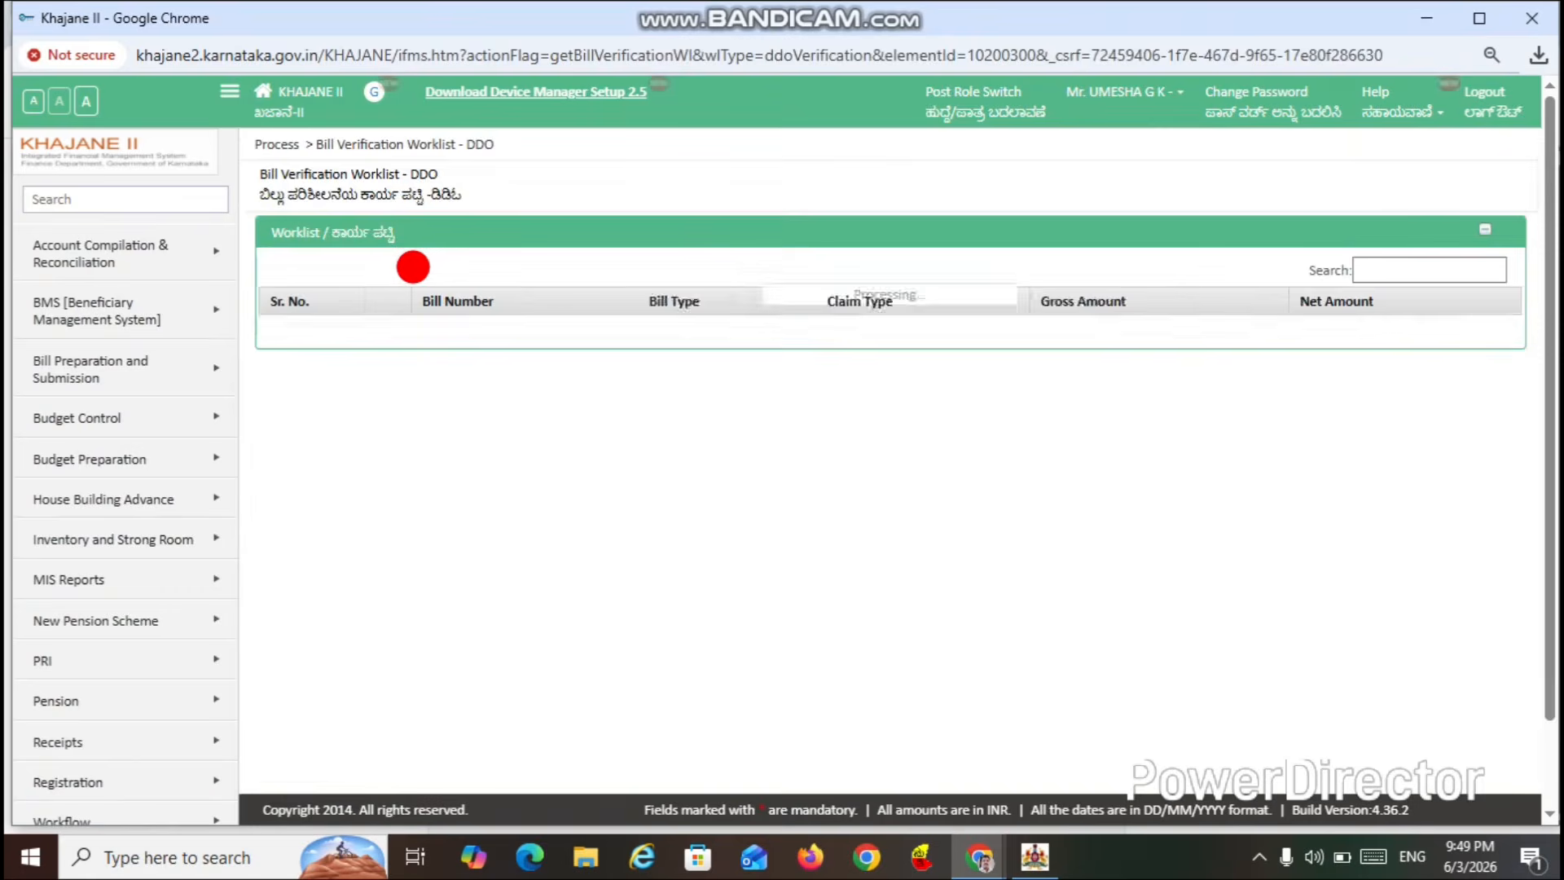
pyautogui.click(425, 331)
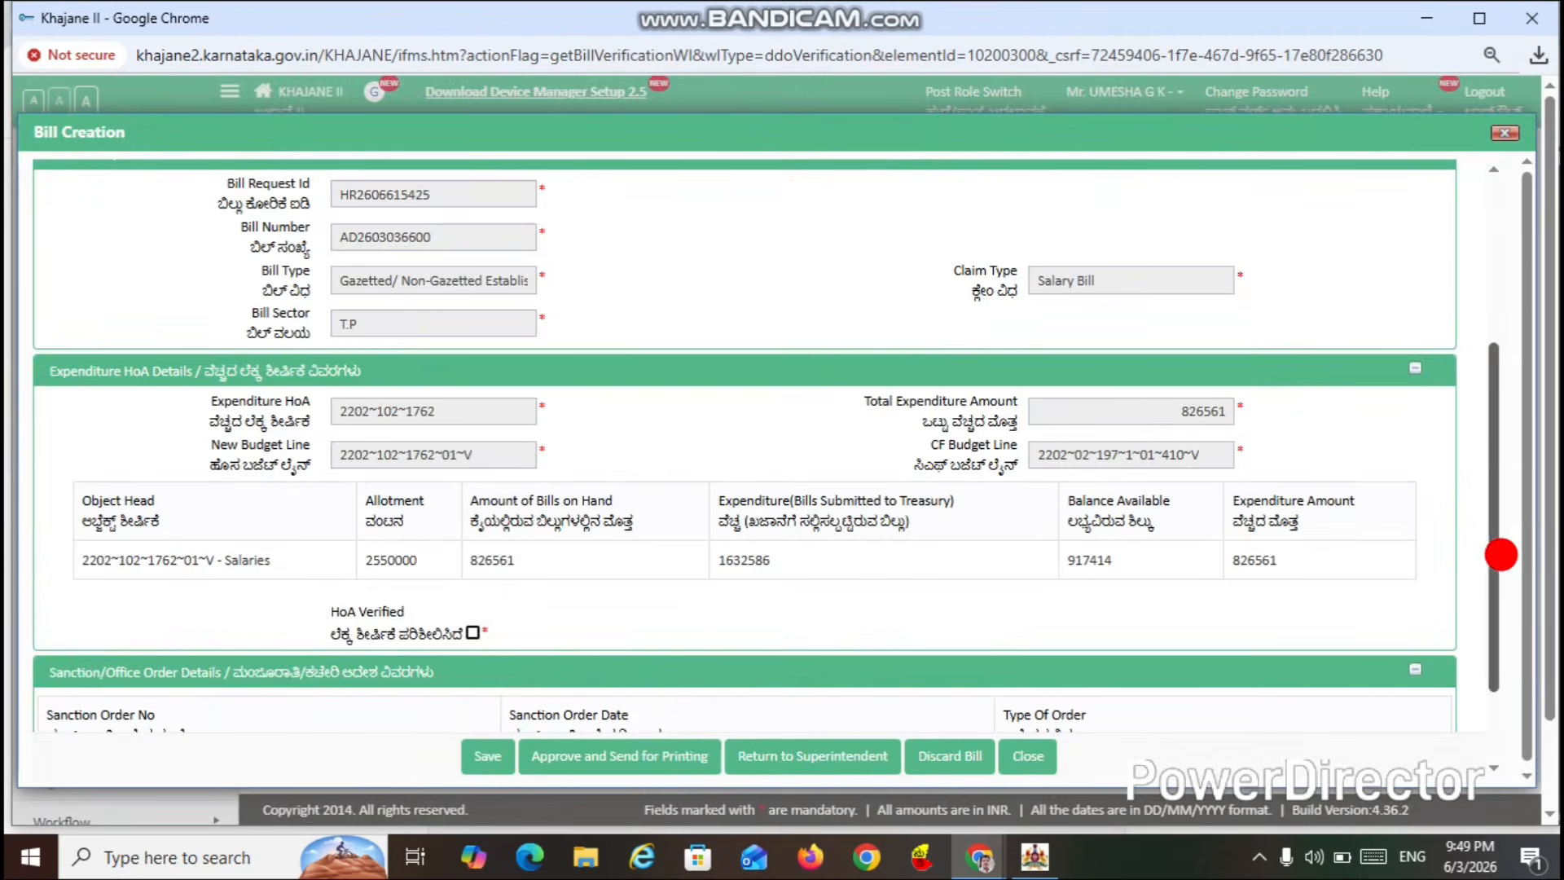
pyautogui.moveTo(1493, 554); pyautogui.dragTo(1466, 279)
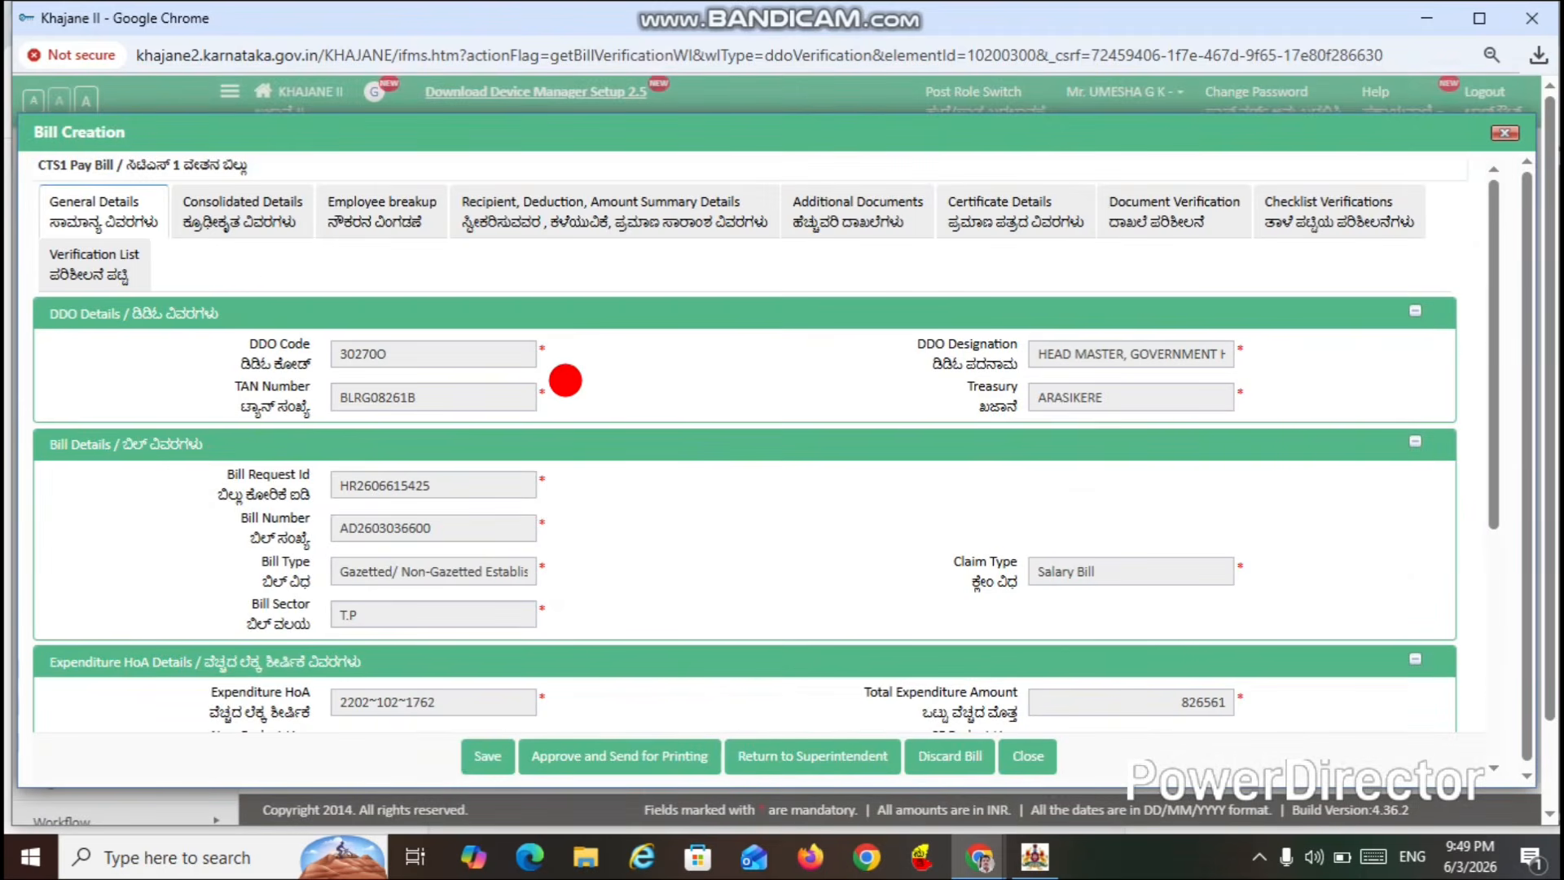
pyautogui.click(98, 265)
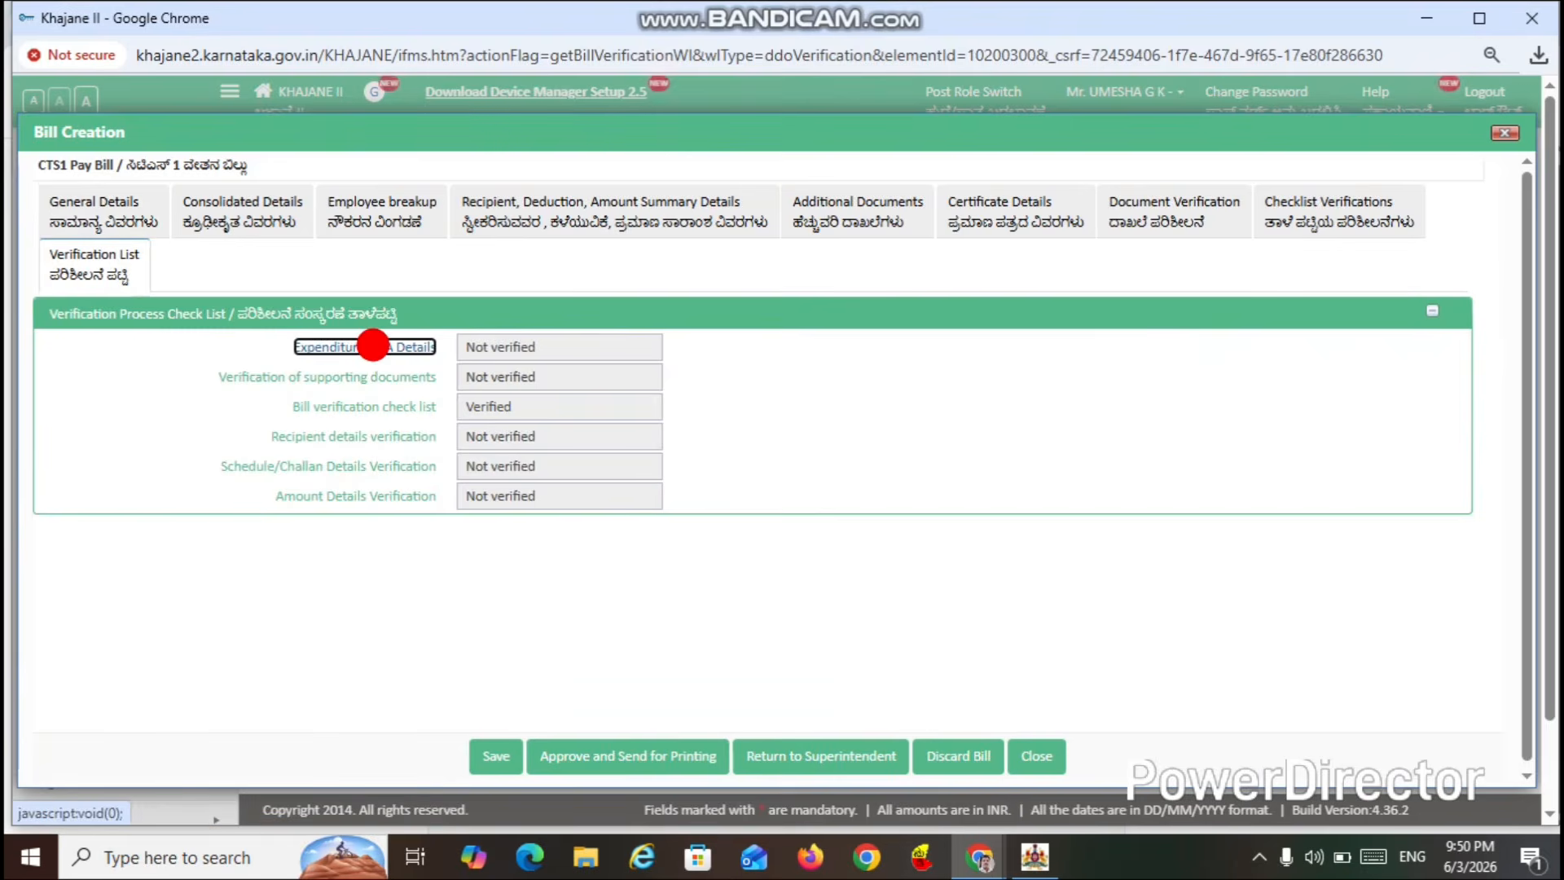
pyautogui.click(373, 345)
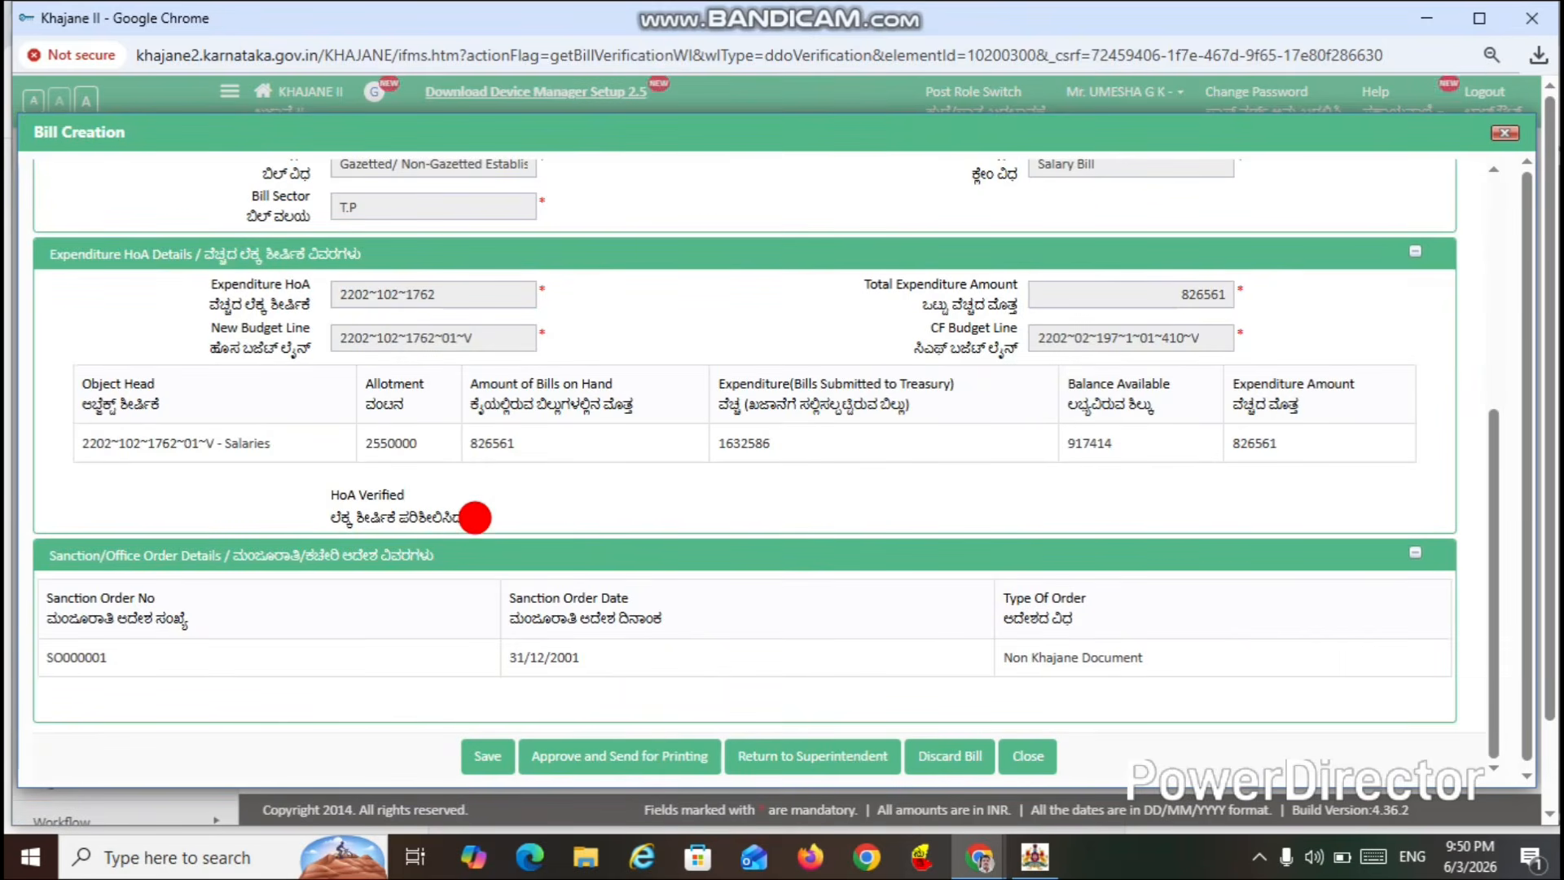
pyautogui.click(473, 515)
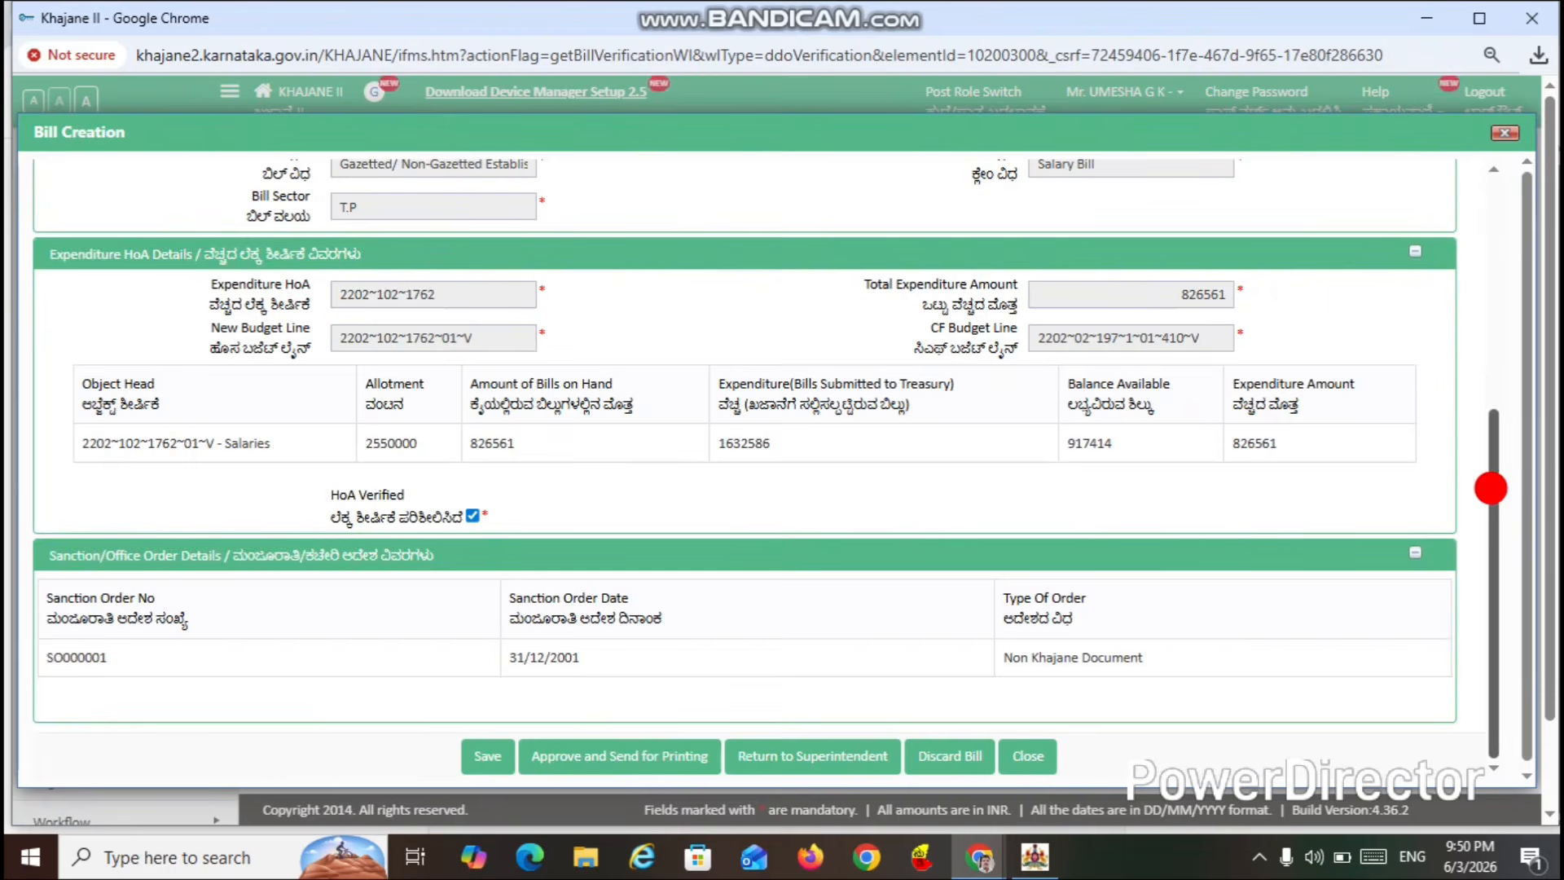
# - Verify the supporting documents, recipient details, schedule/challan details and amount details through the bill's verification list
pyautogui.moveTo(1491, 488); pyautogui.dragTo(1507, 217)
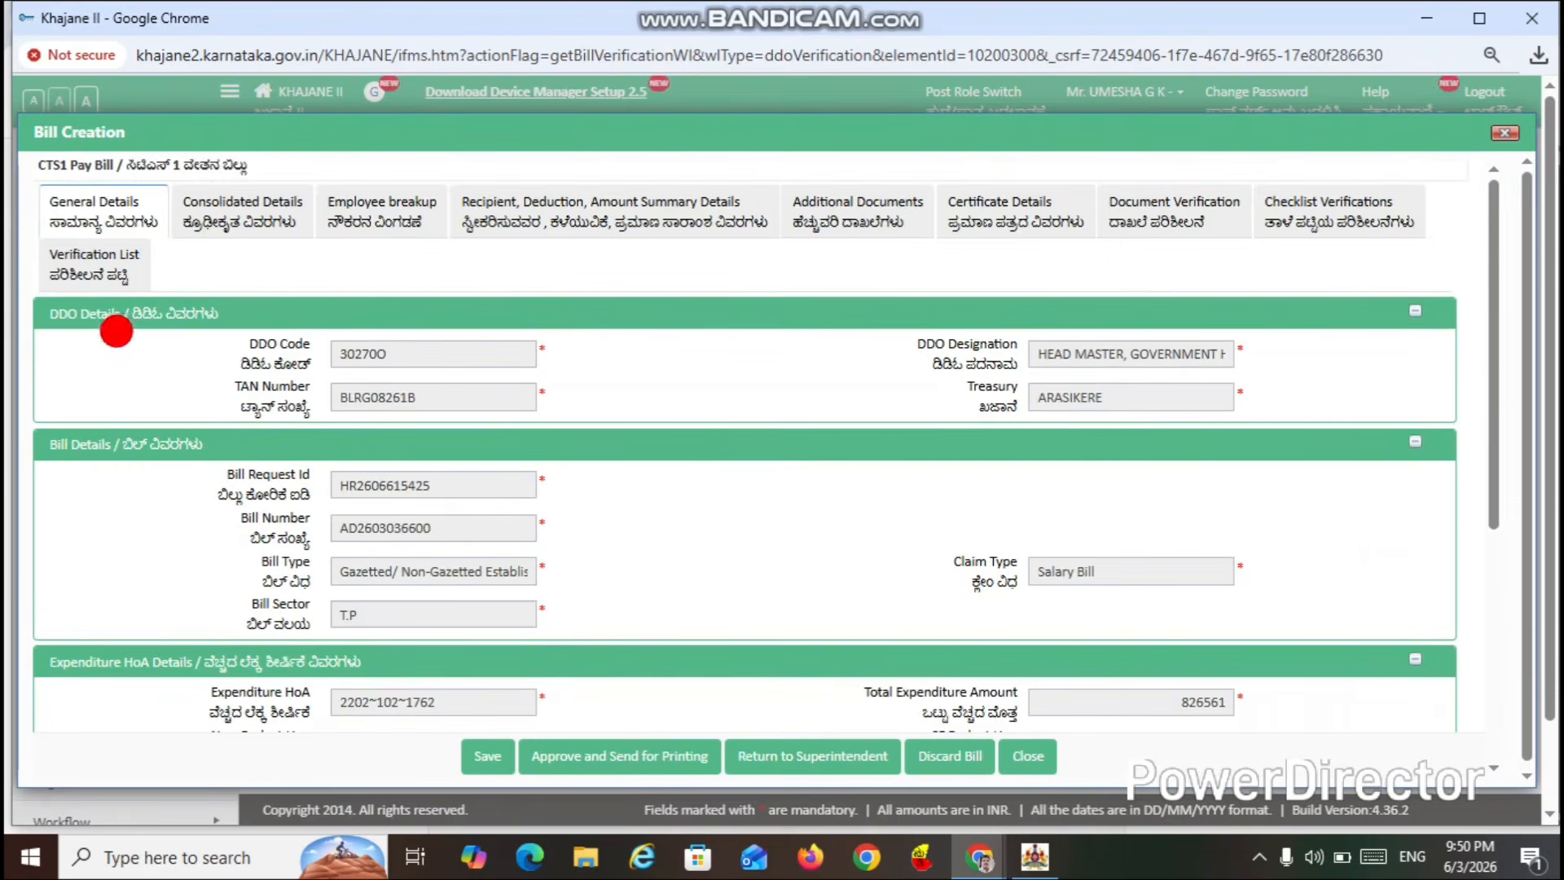
pyautogui.click(90, 263)
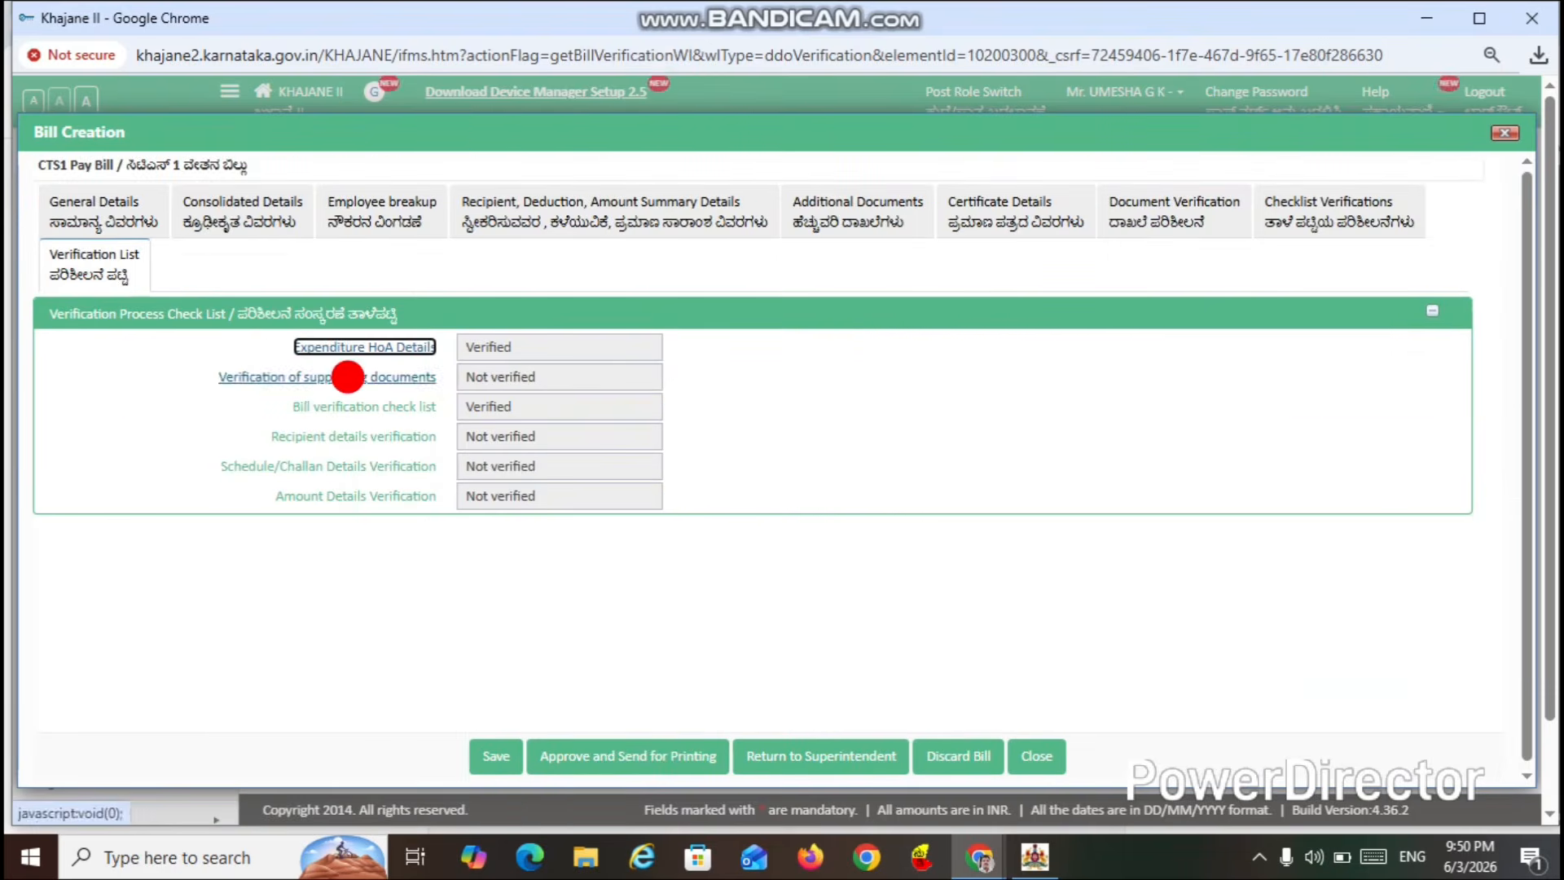
pyautogui.click(348, 376)
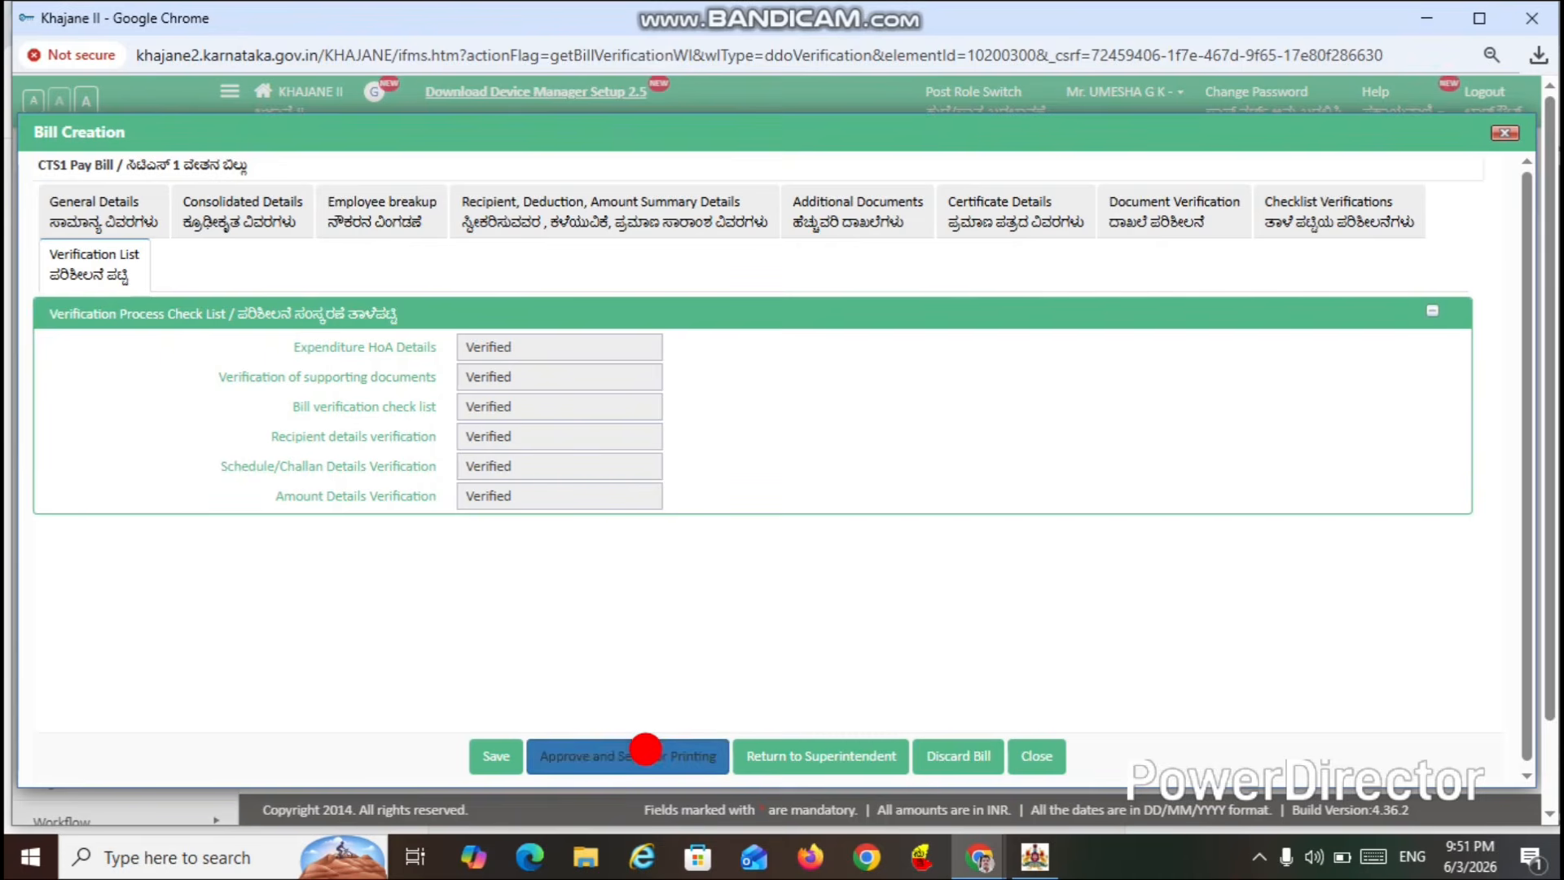
# - Approve the bill and send it for printing to the Head Master, signing with the digital certificate, and dismiss the bill information
pyautogui.click(646, 749)
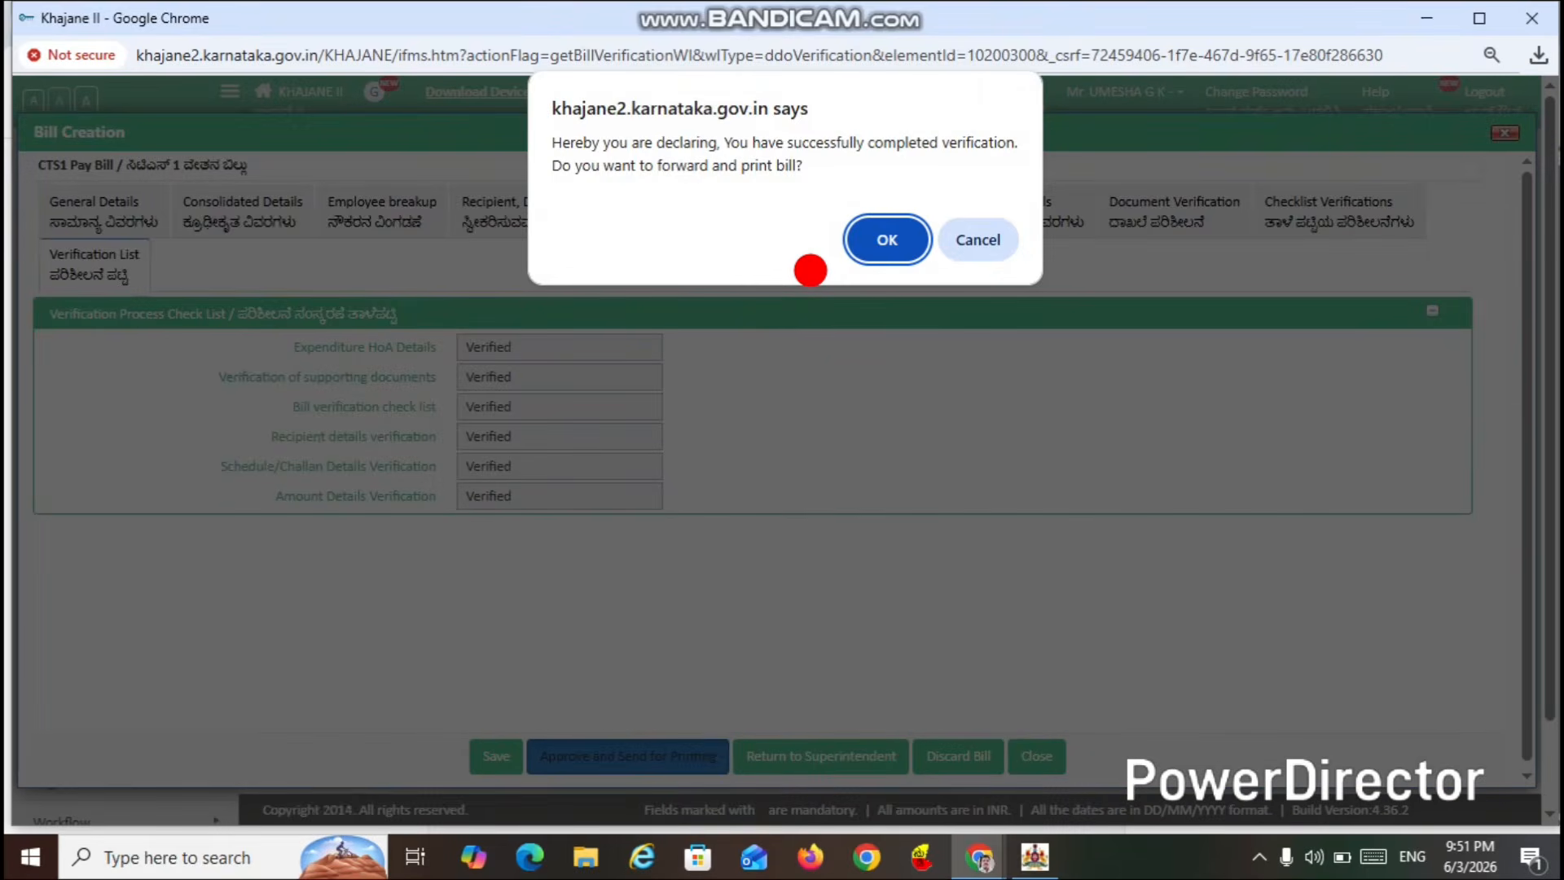
pyautogui.click(879, 248)
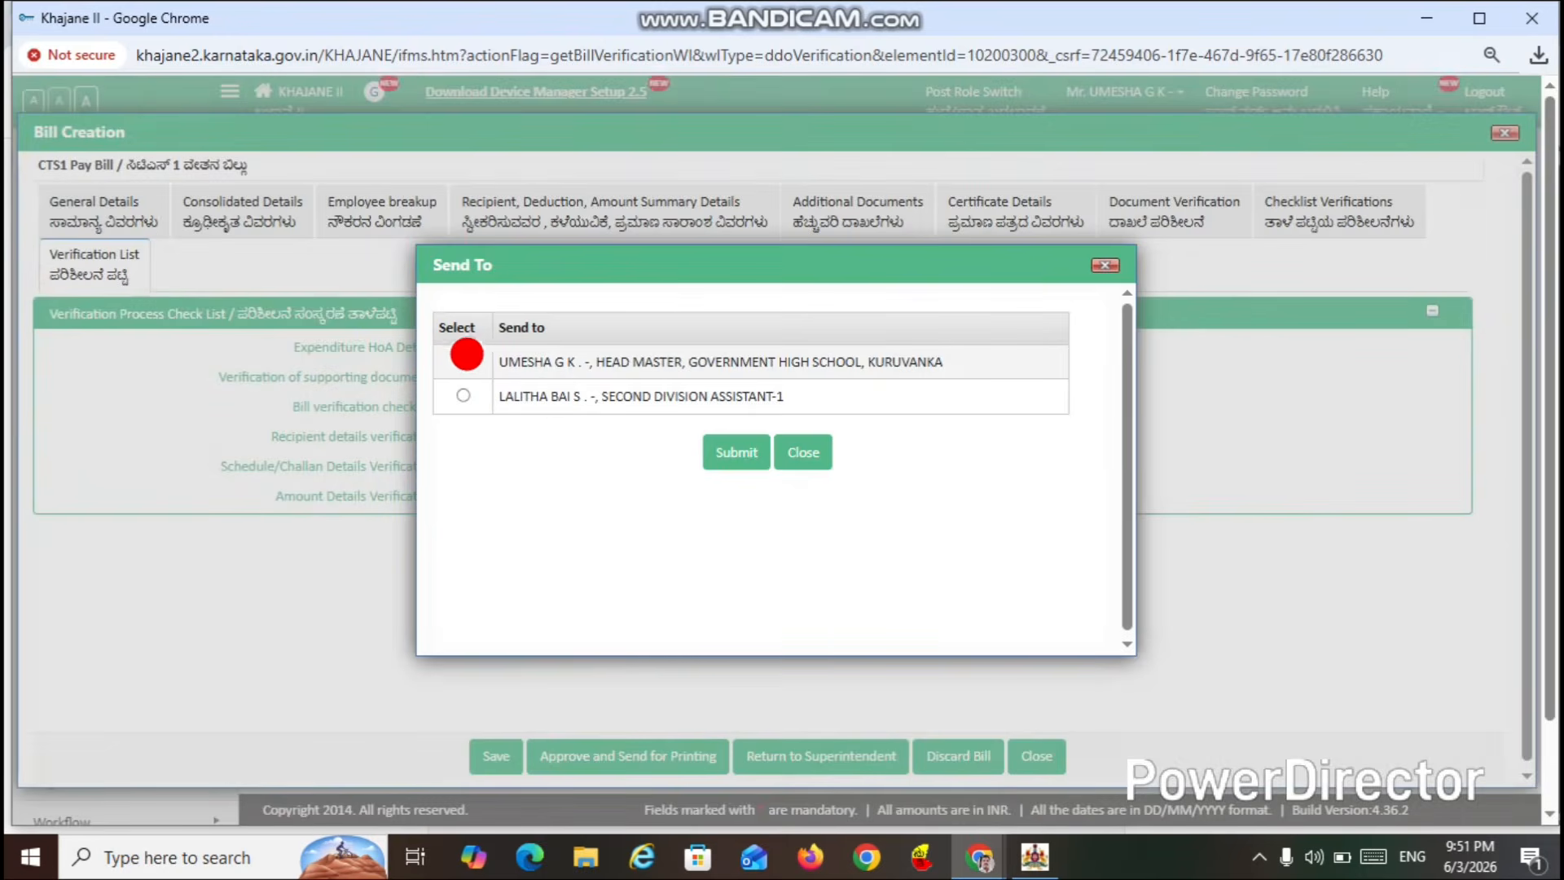
pyautogui.click(464, 359)
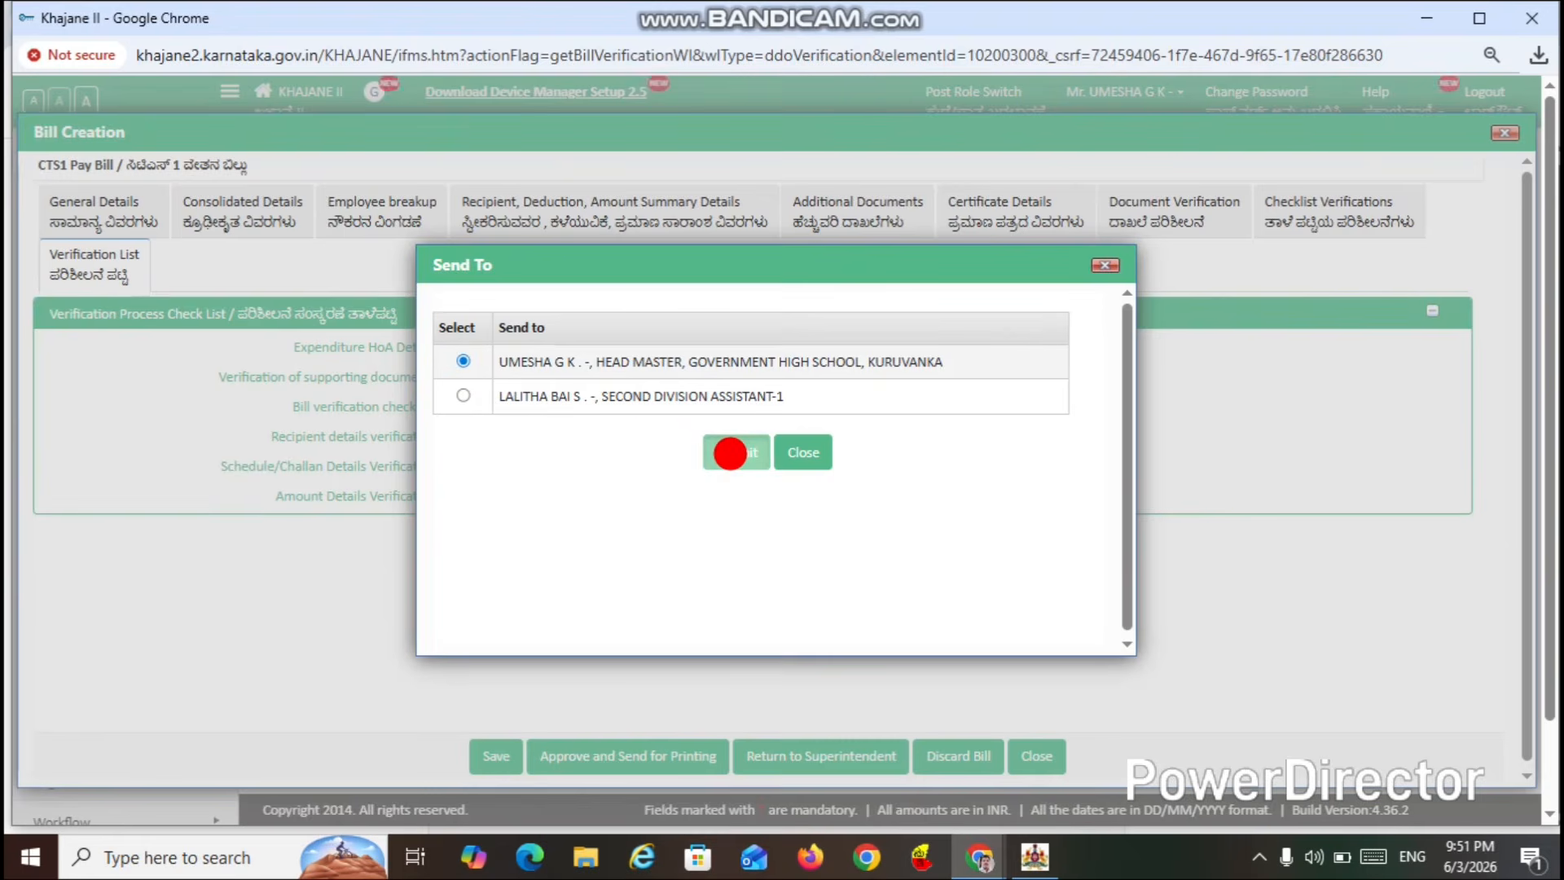
pyautogui.click(730, 453)
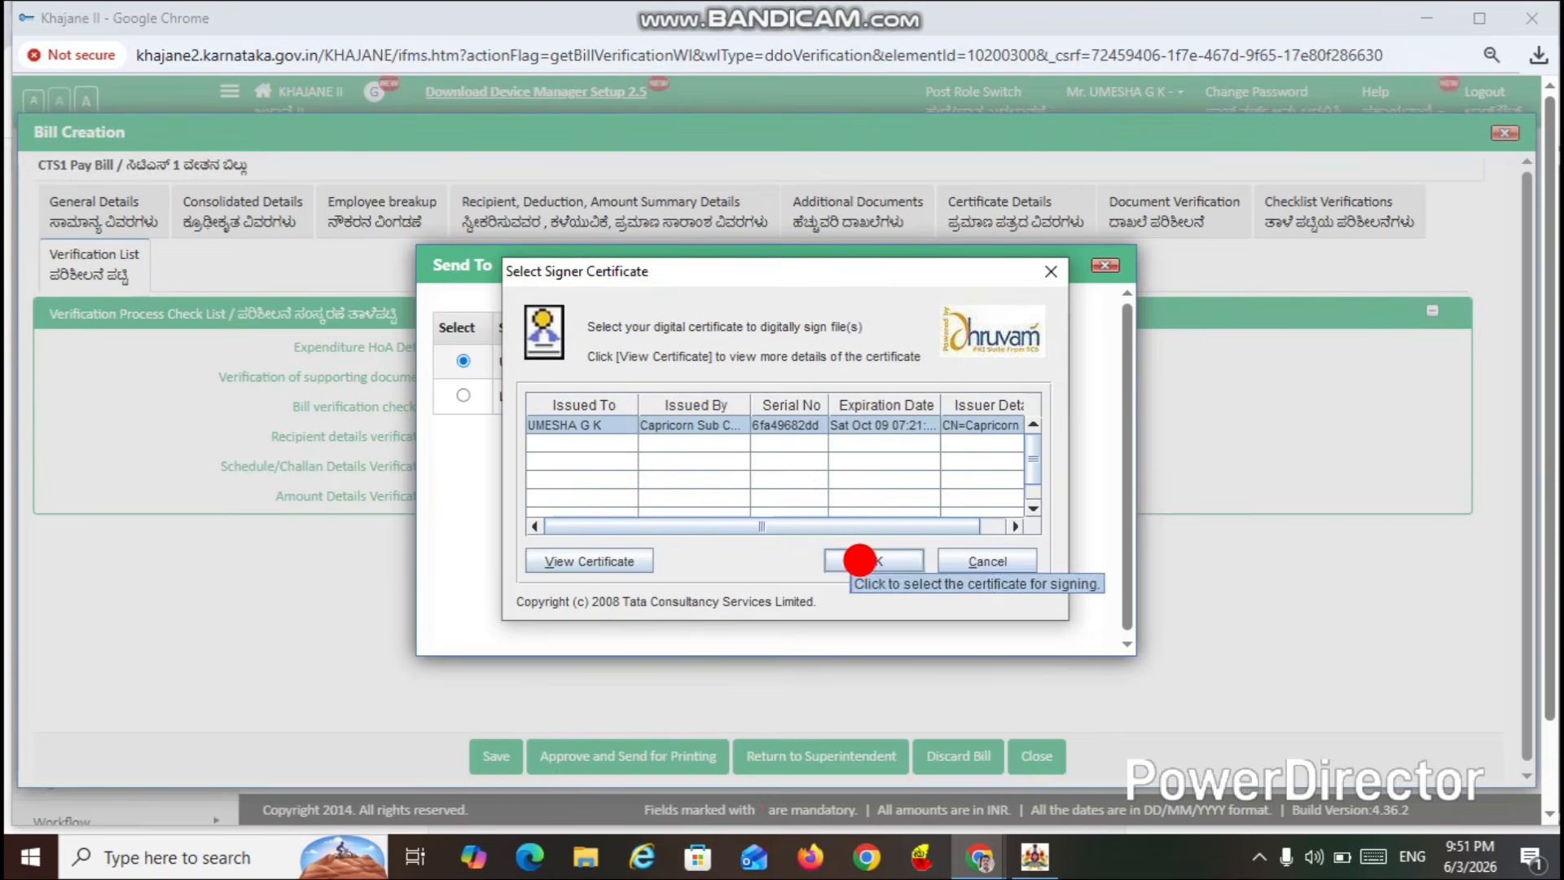
pyautogui.click(860, 560)
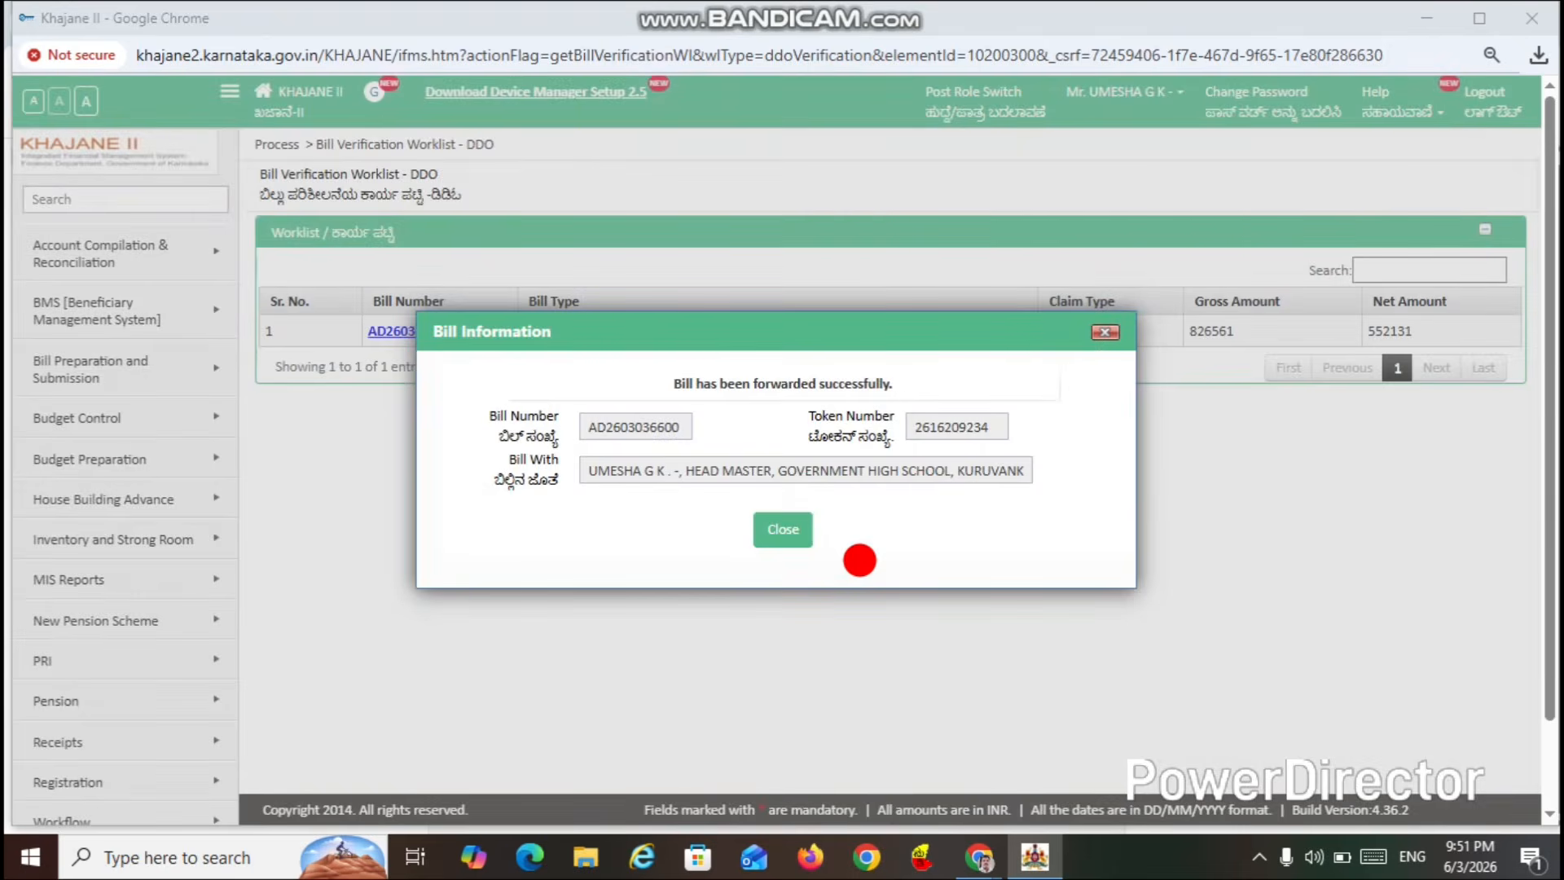
pyautogui.click(780, 530)
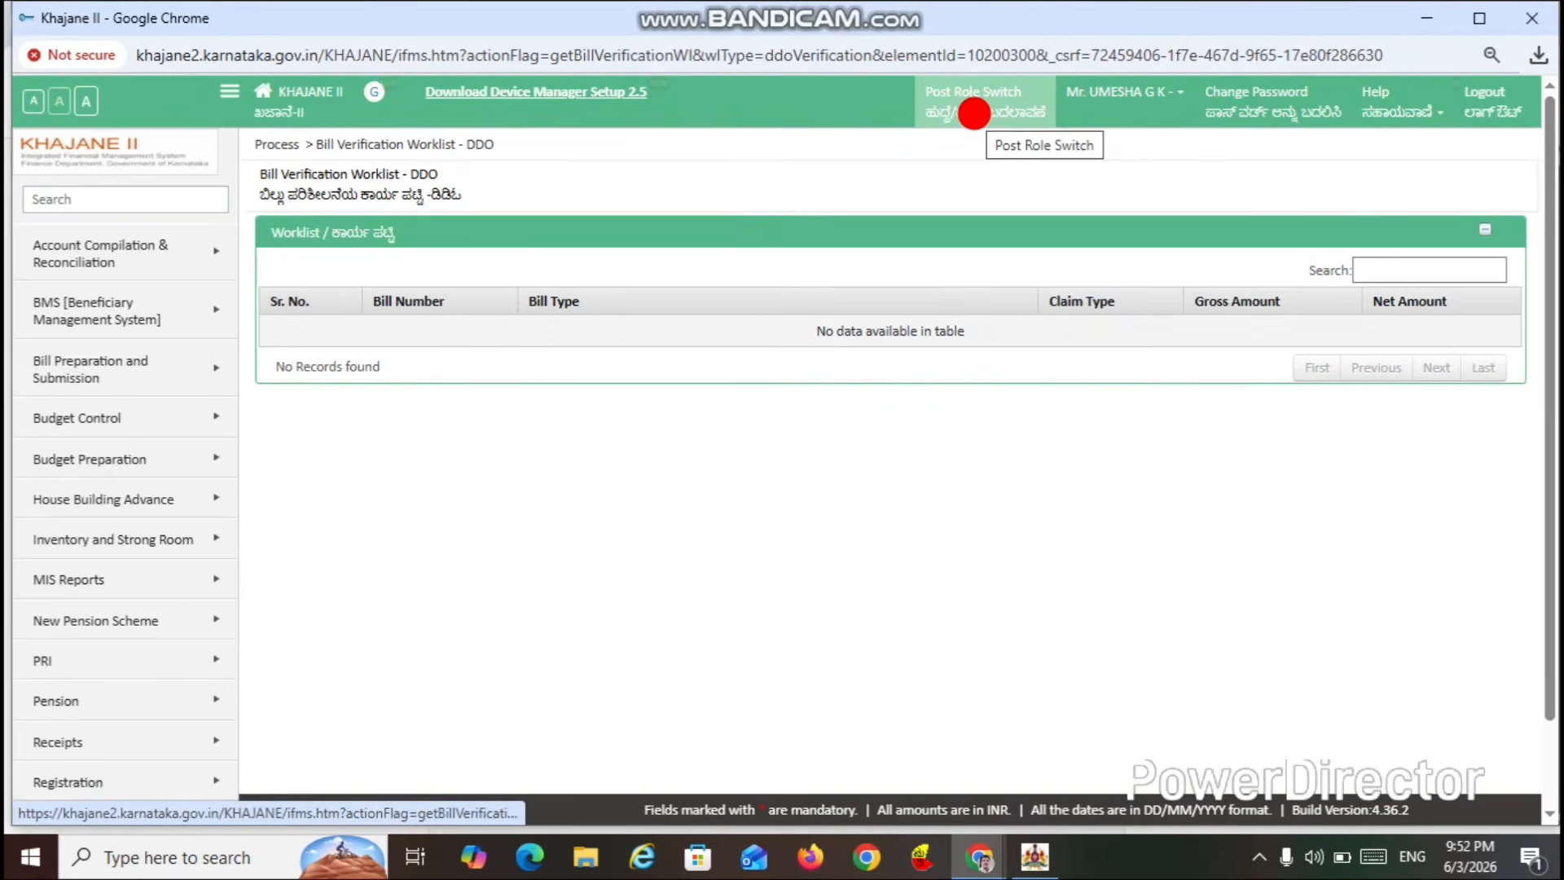
# - Switch to the Caseworker role and open the salary bill from the Bill for Printing Worklist
pyautogui.click(975, 113)
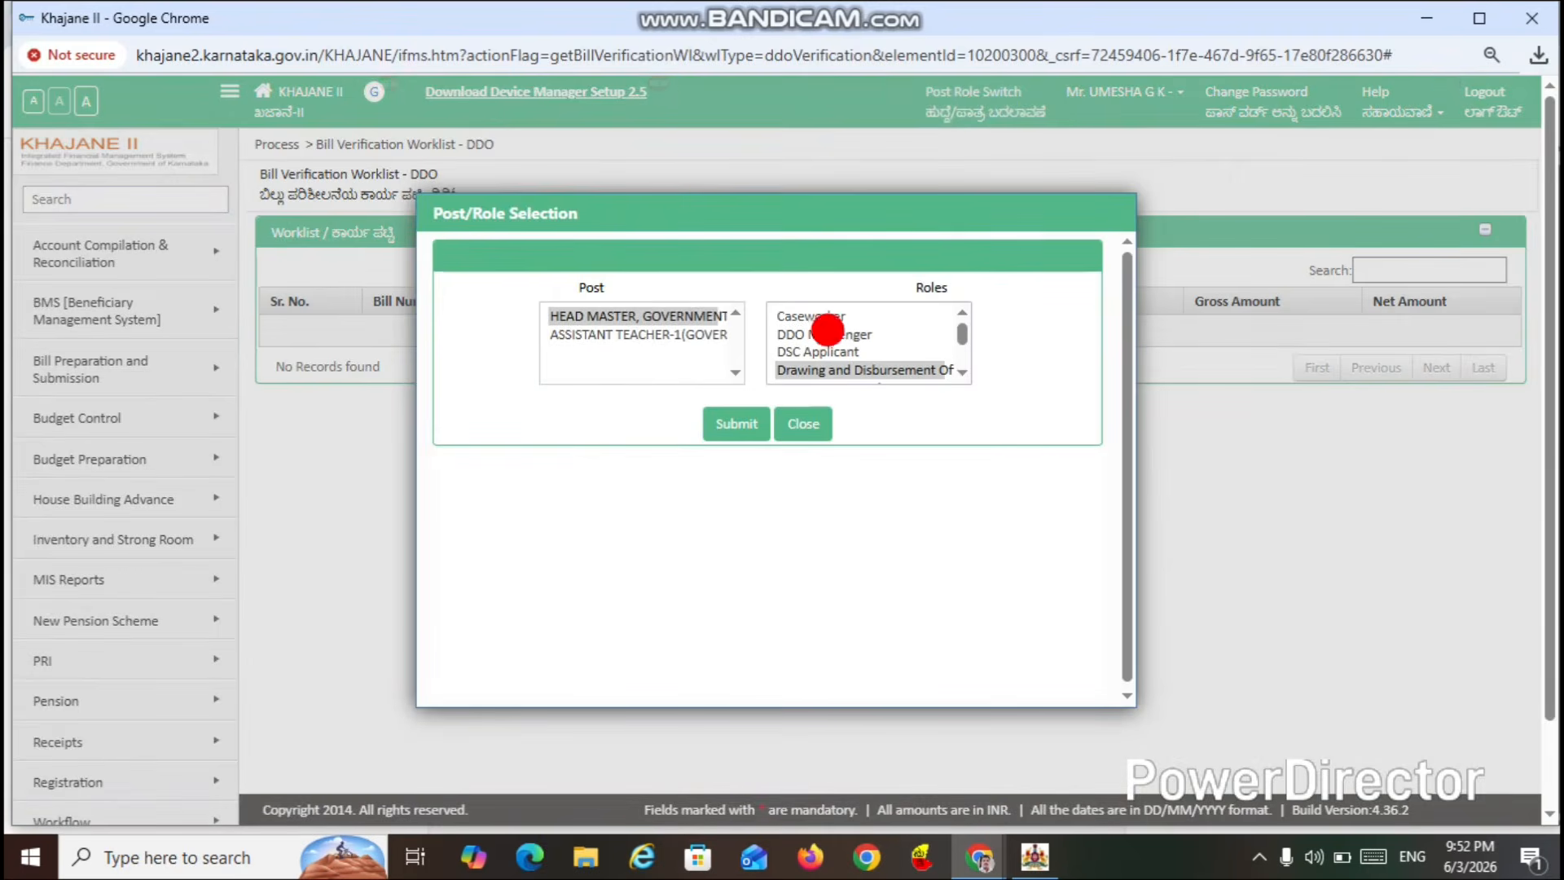
pyautogui.click(833, 317)
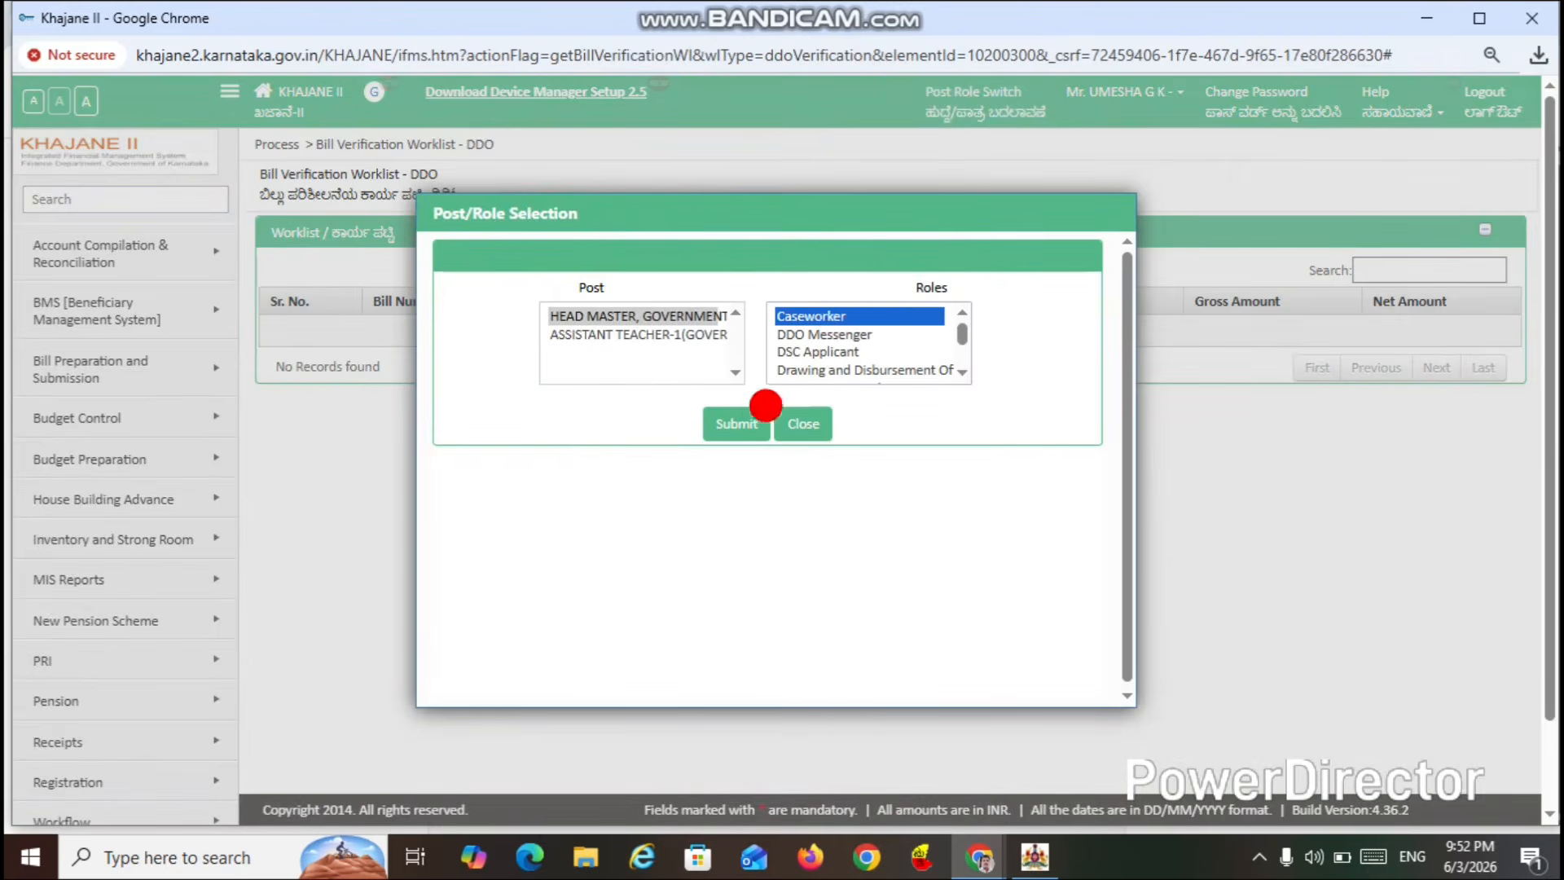
pyautogui.click(744, 423)
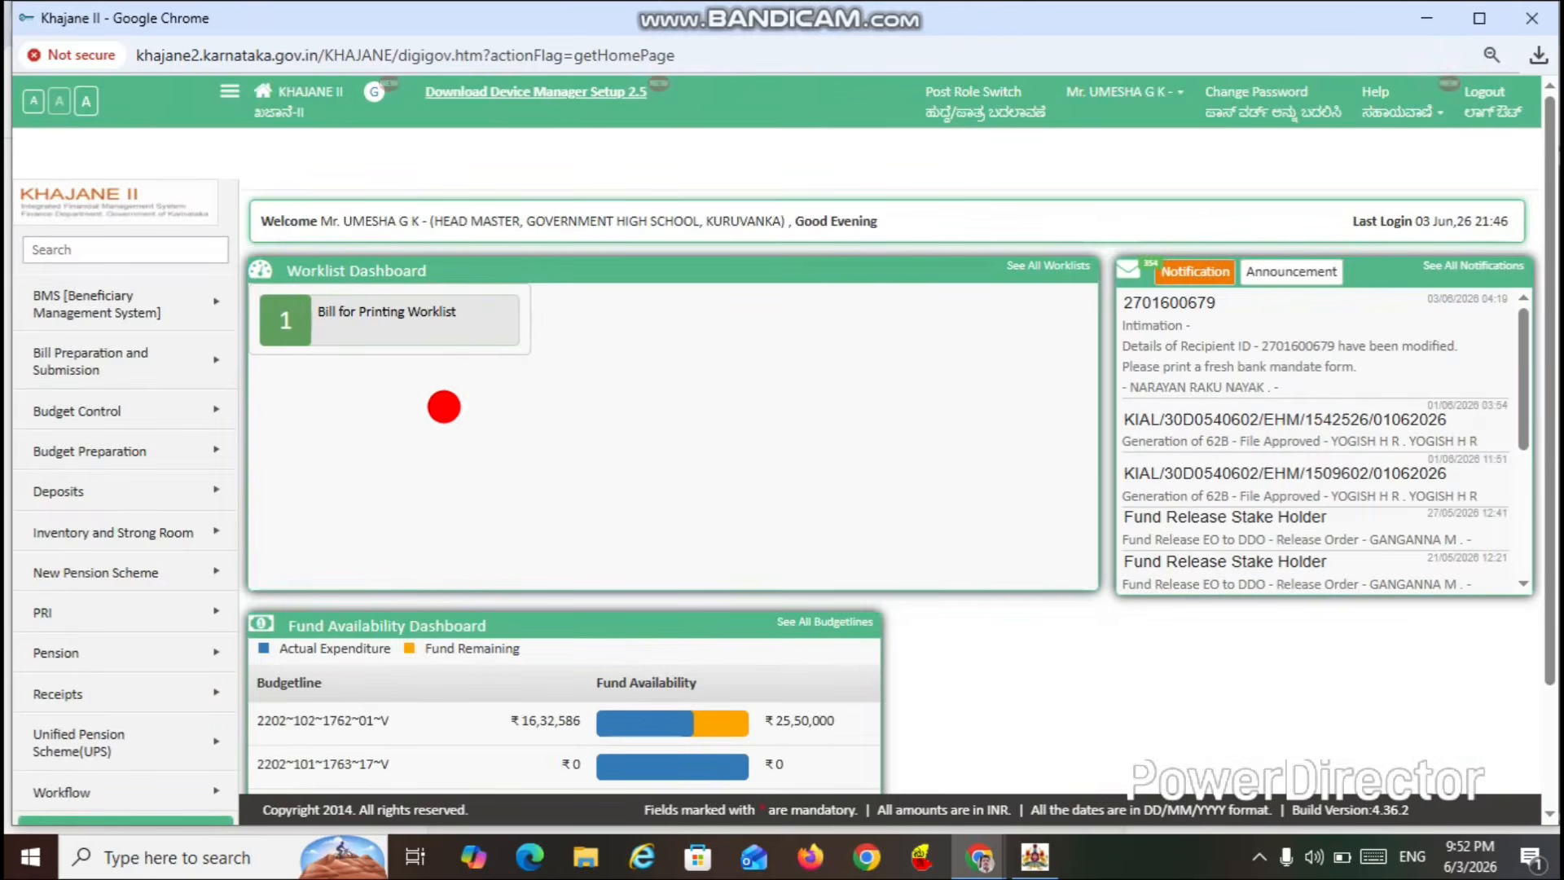
pyautogui.click(439, 321)
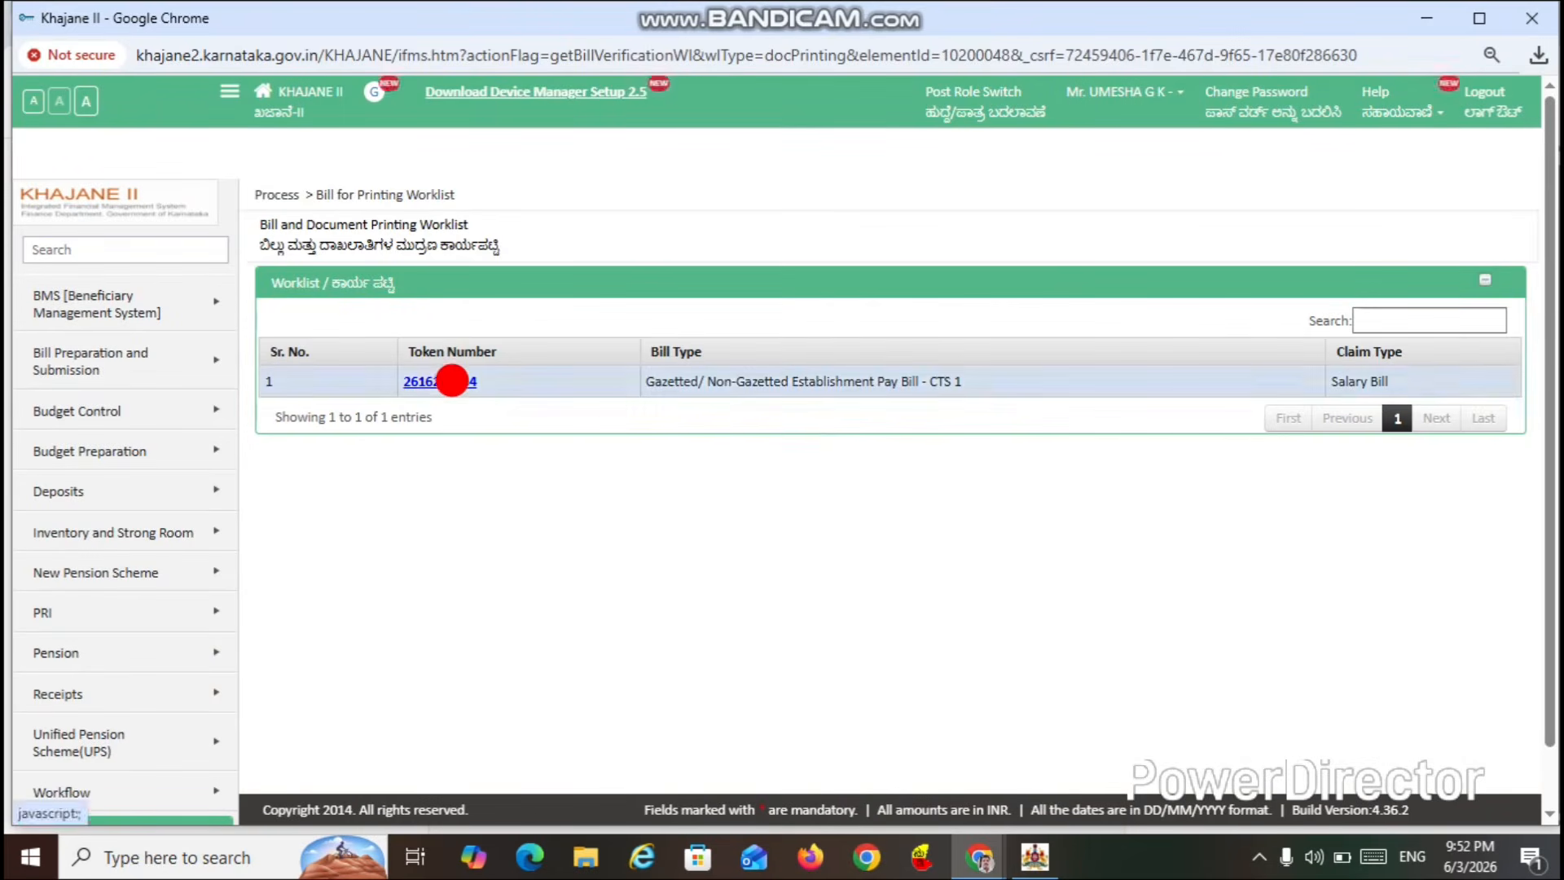
pyautogui.click(452, 380)
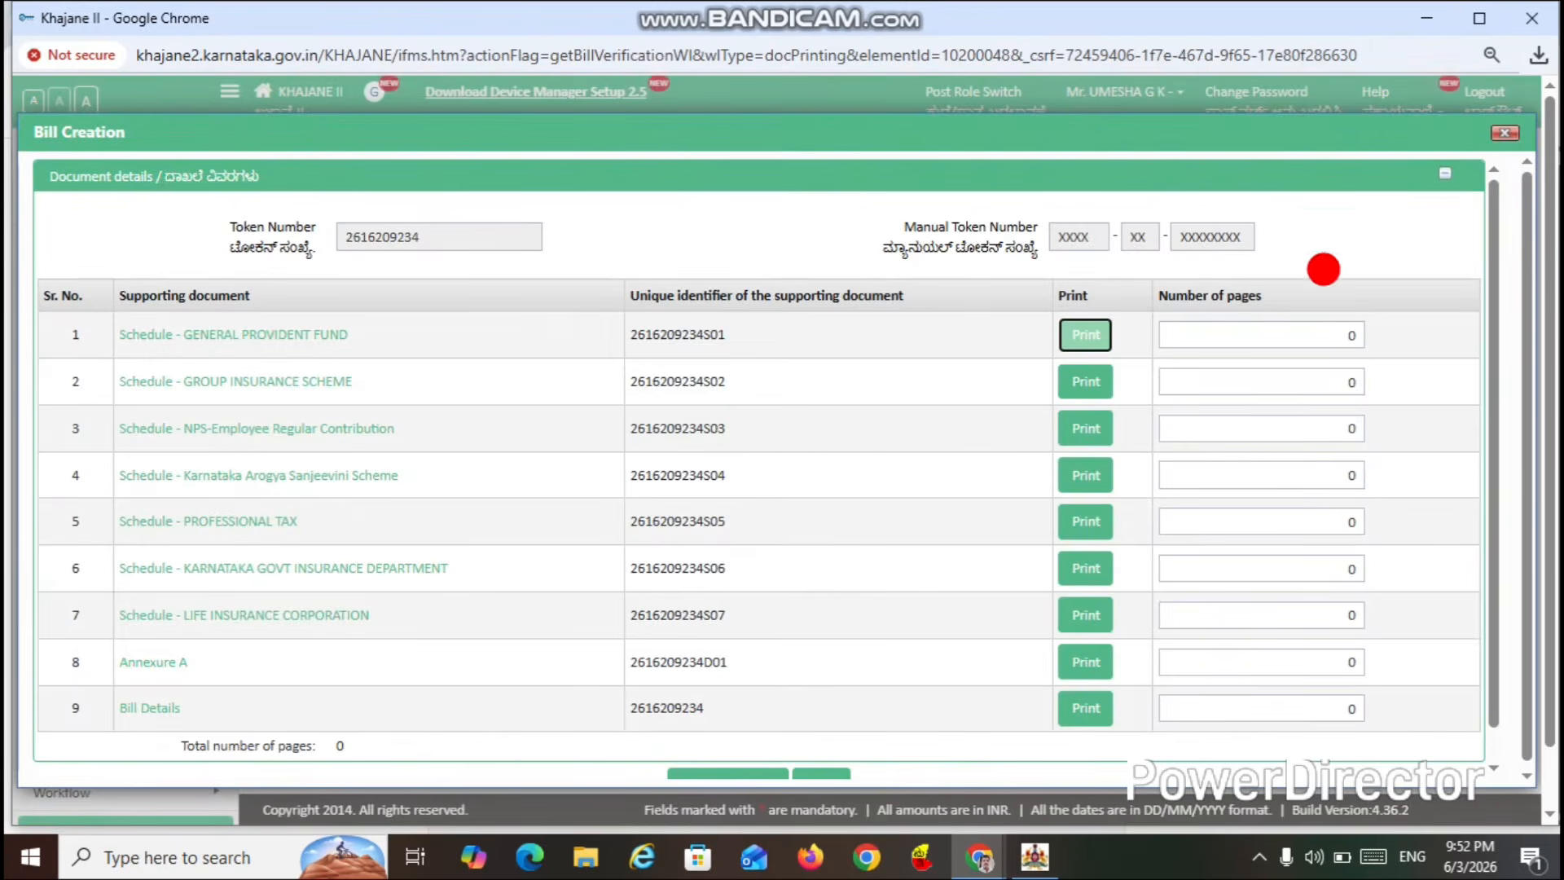
# - Print the supporting documents, entering page counts of 1 for rows 1-5 and Annexure A, 2 for Government Insurance, 3 for Life Insurance and 7 for Bill Details
pyautogui.moveTo(1489, 338); pyautogui.dragTo(1494, 464)
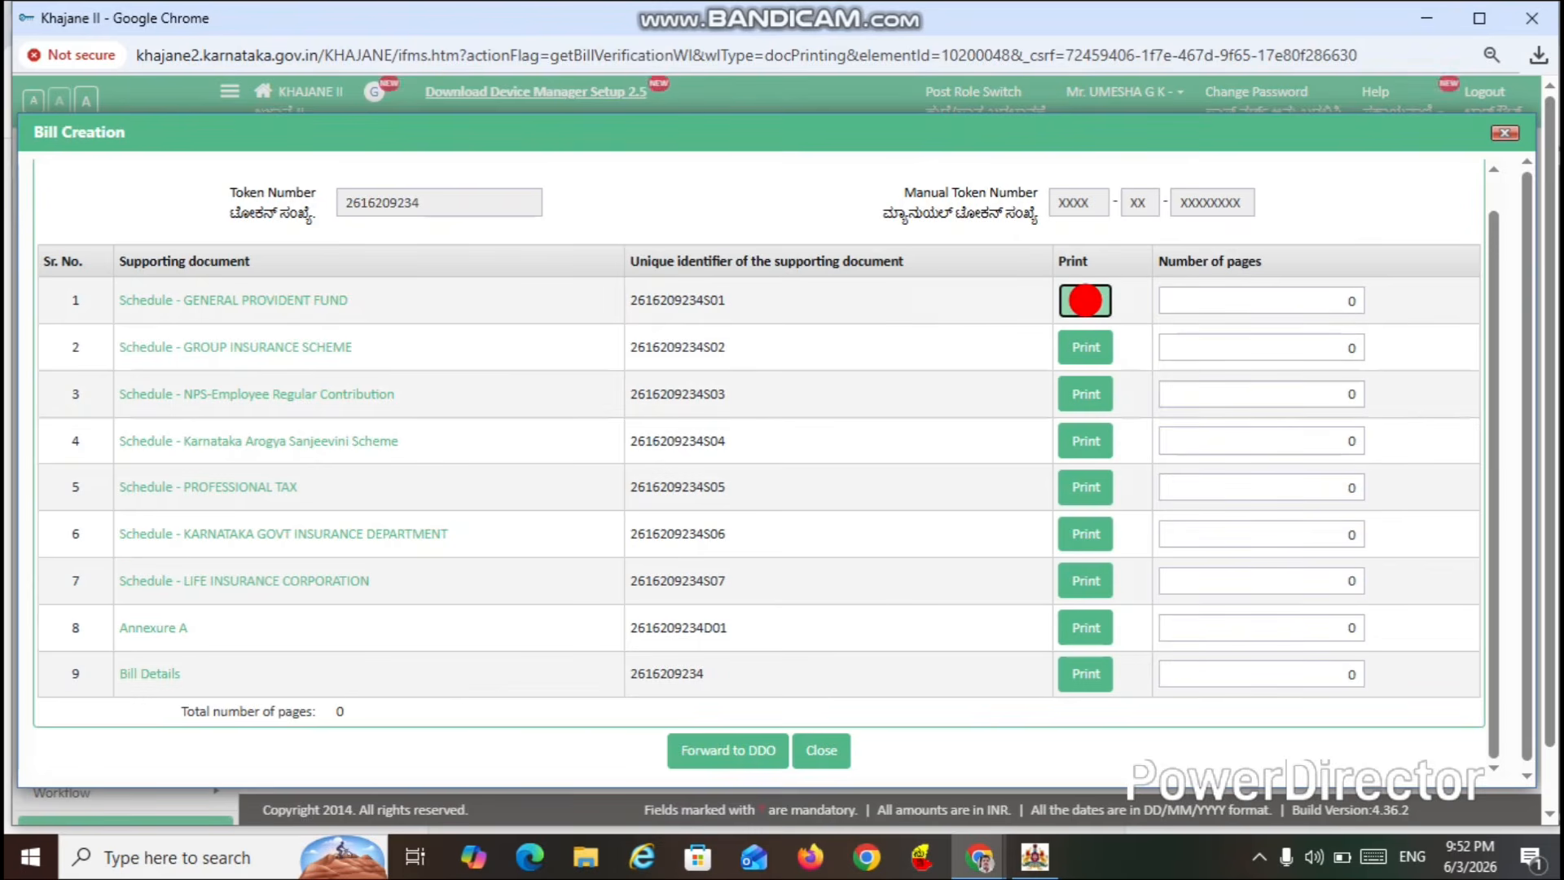
pyautogui.click(1086, 300)
pyautogui.click(1360, 302)
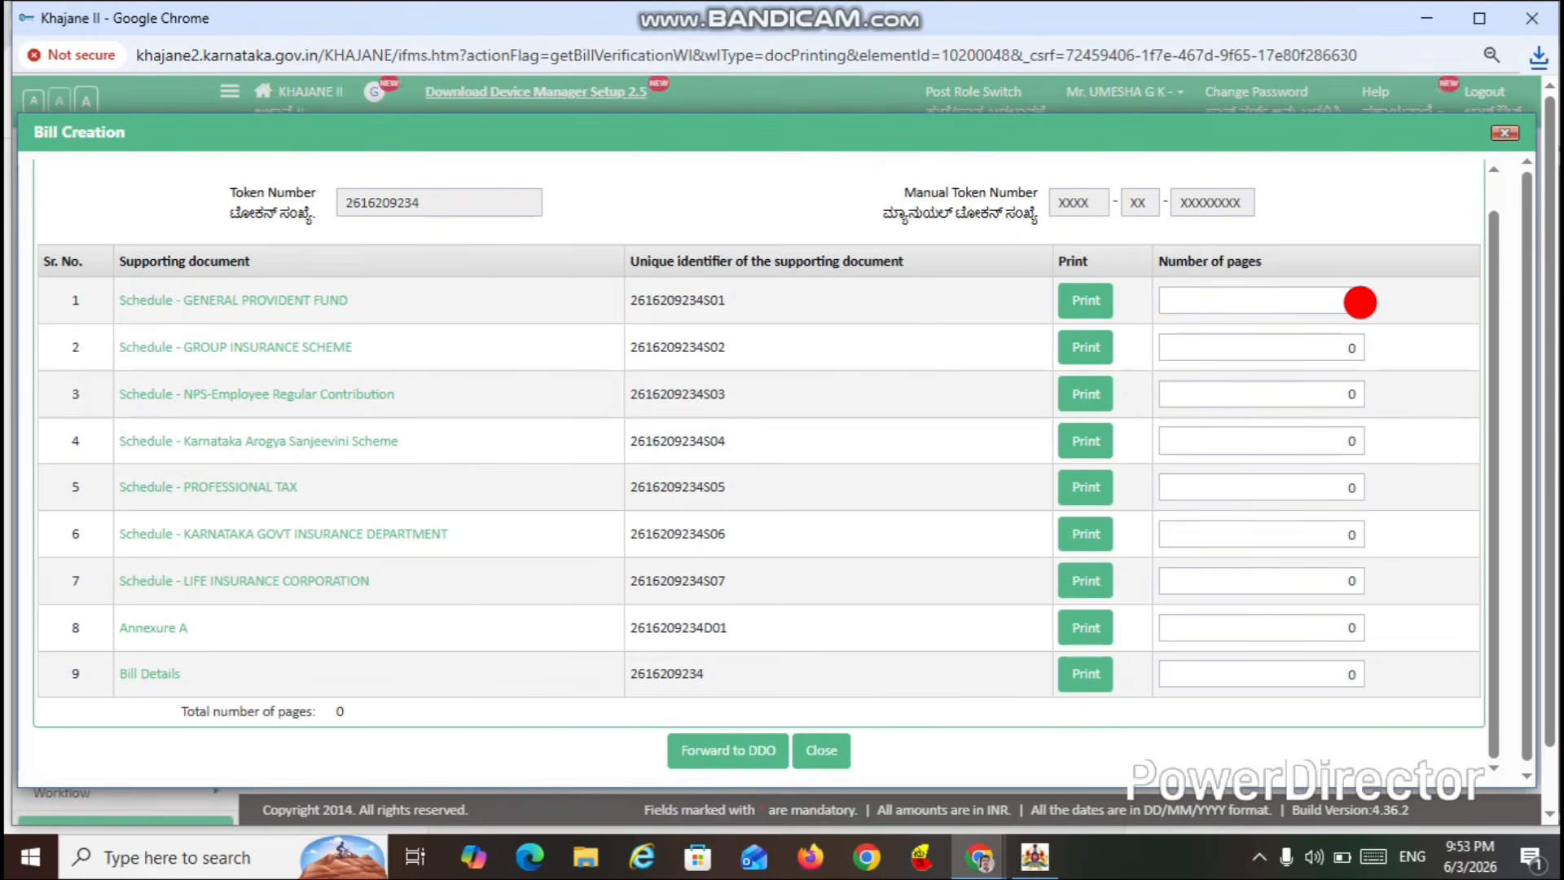
pyautogui.write('1')
pyautogui.click(1088, 341)
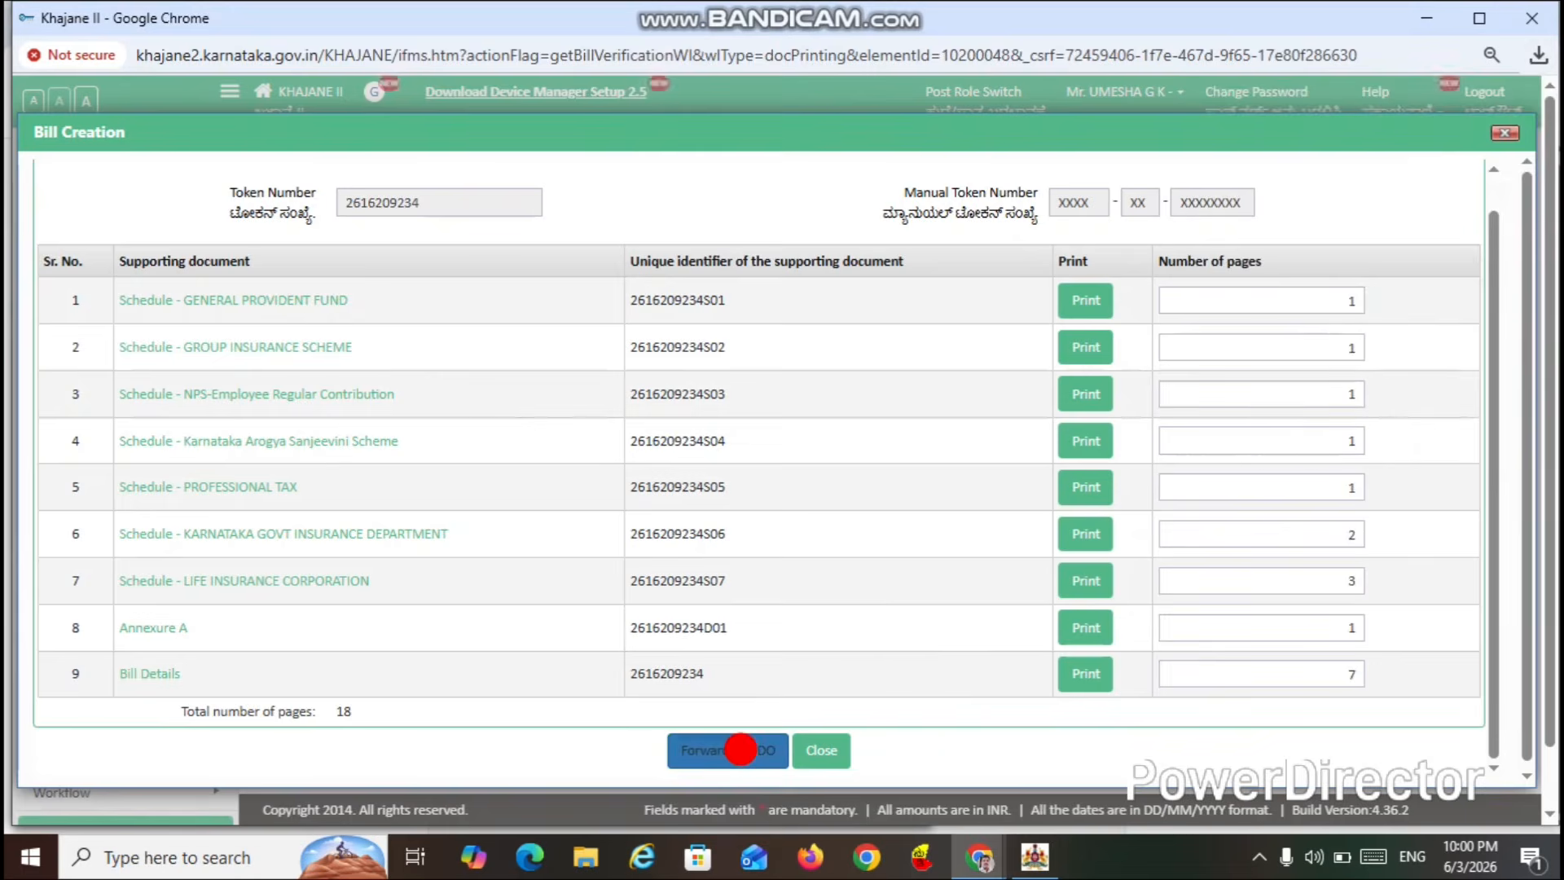
# - Forward the printed bill to the DDO, generate its top sheet, extend the session and dismiss the bill information
pyautogui.click(740, 749)
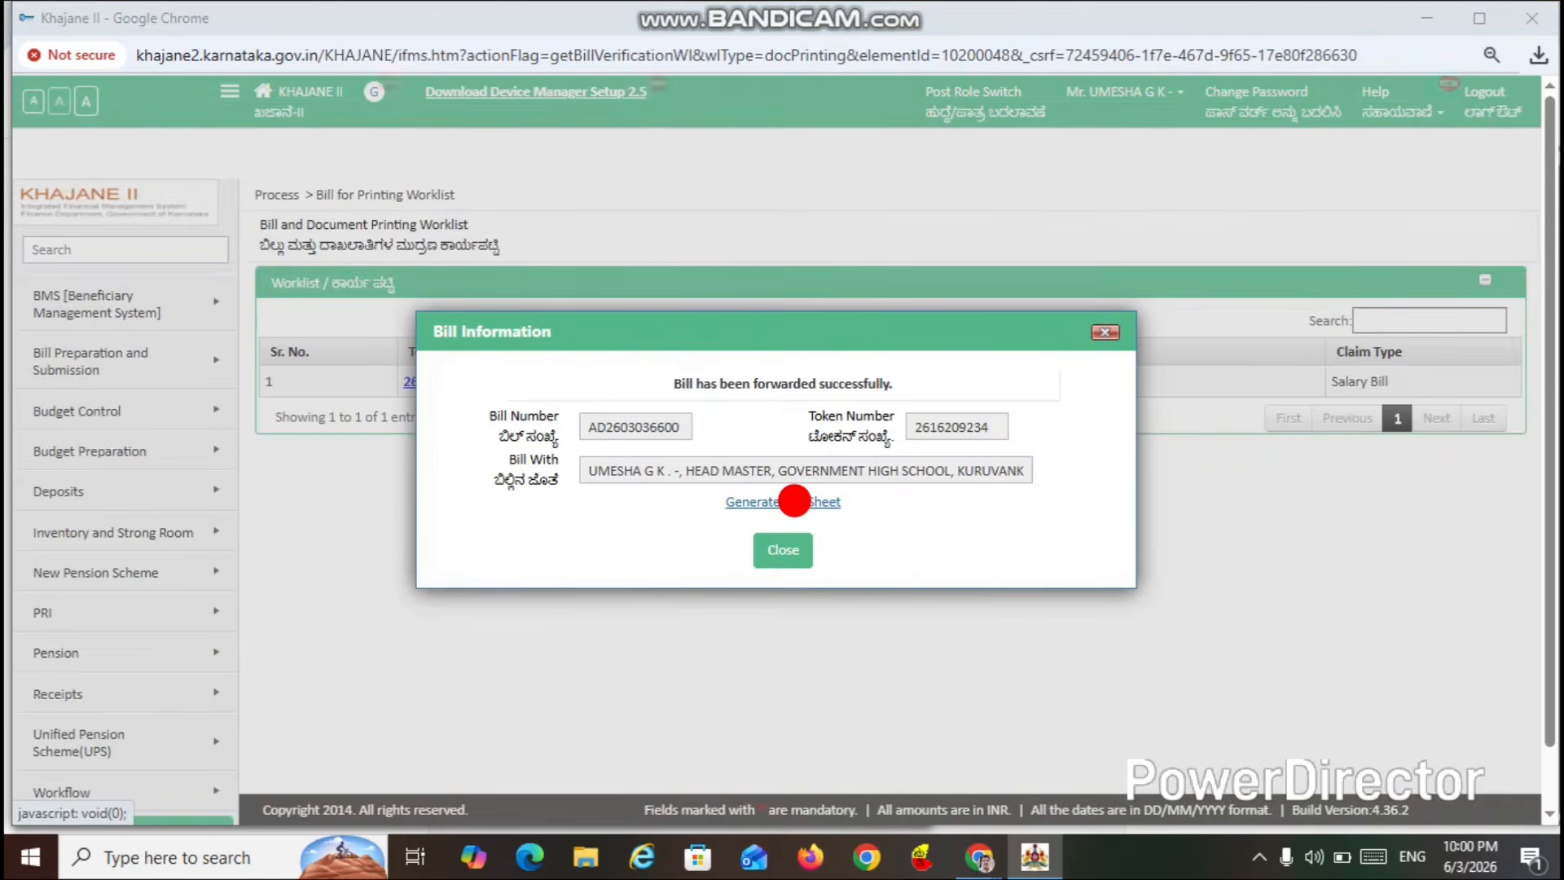
pyautogui.click(794, 501)
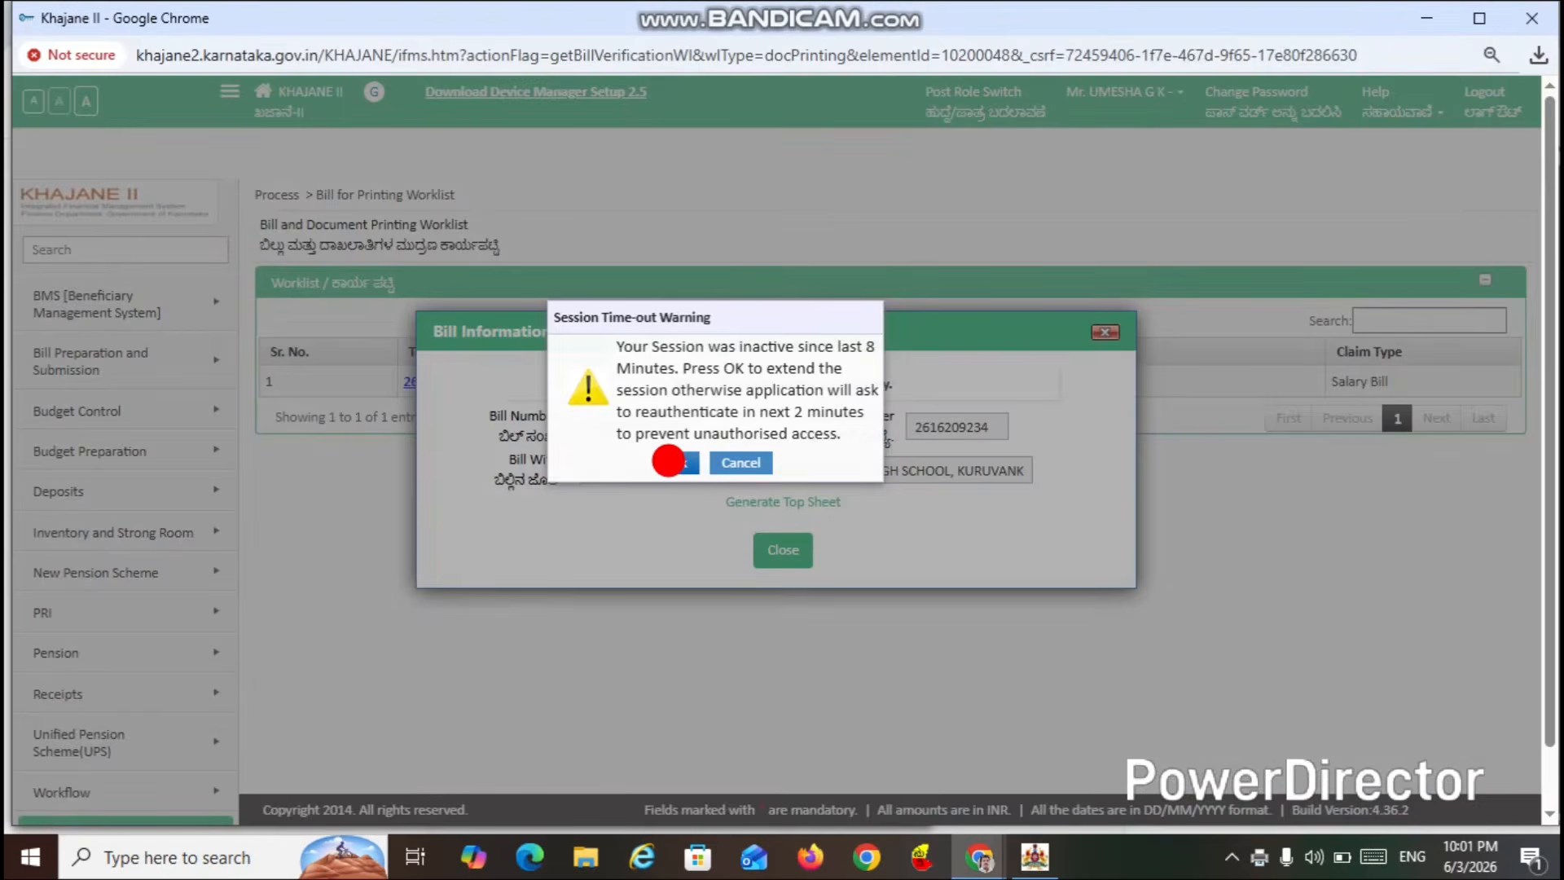
pyautogui.click(669, 458)
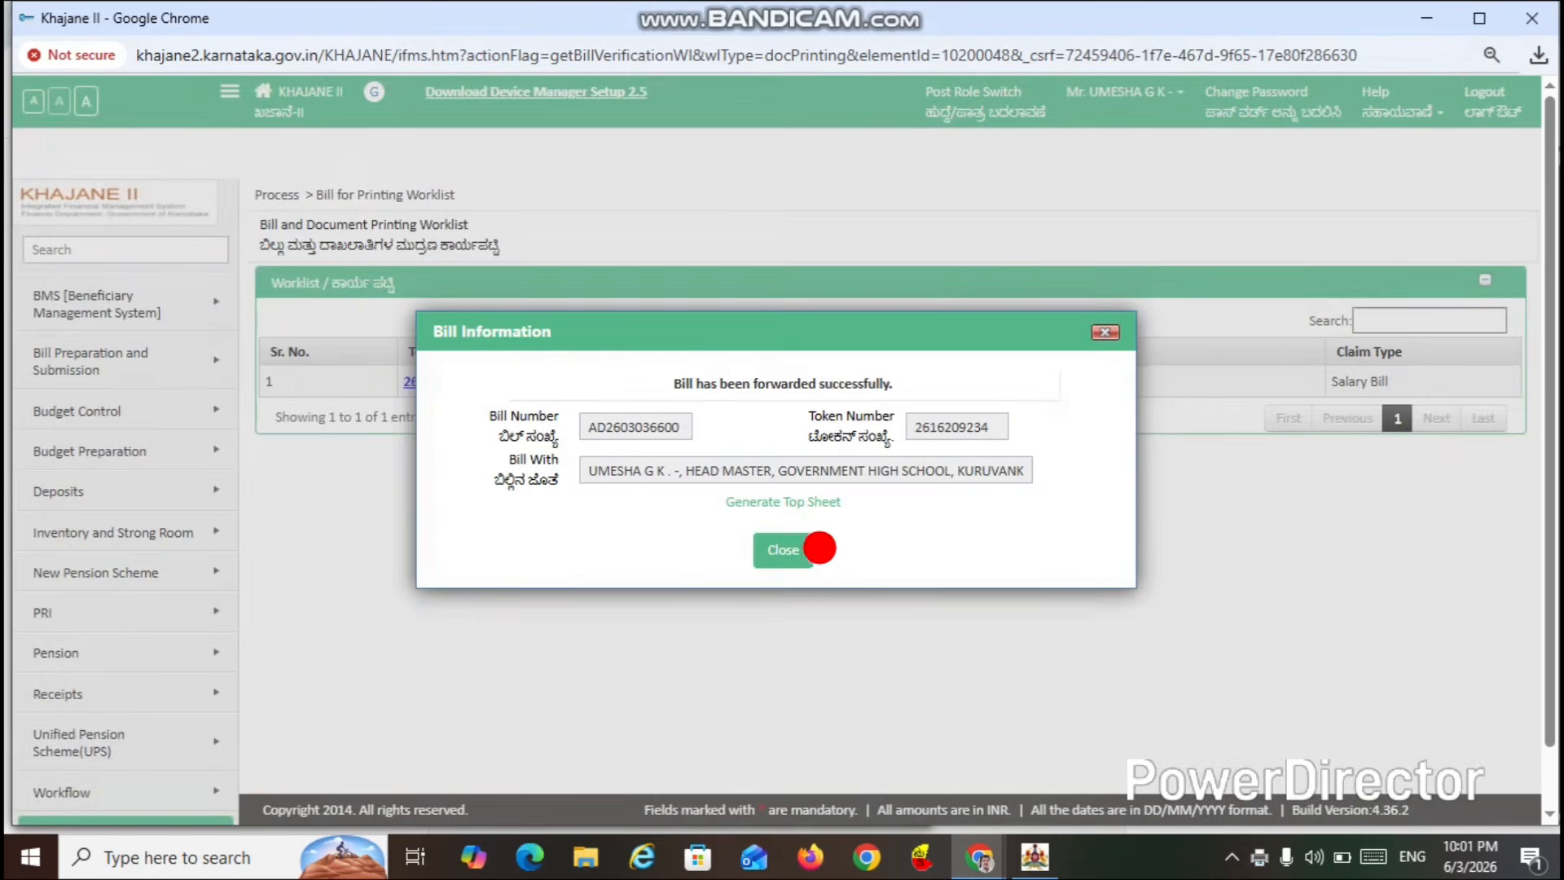
pyautogui.click(783, 552)
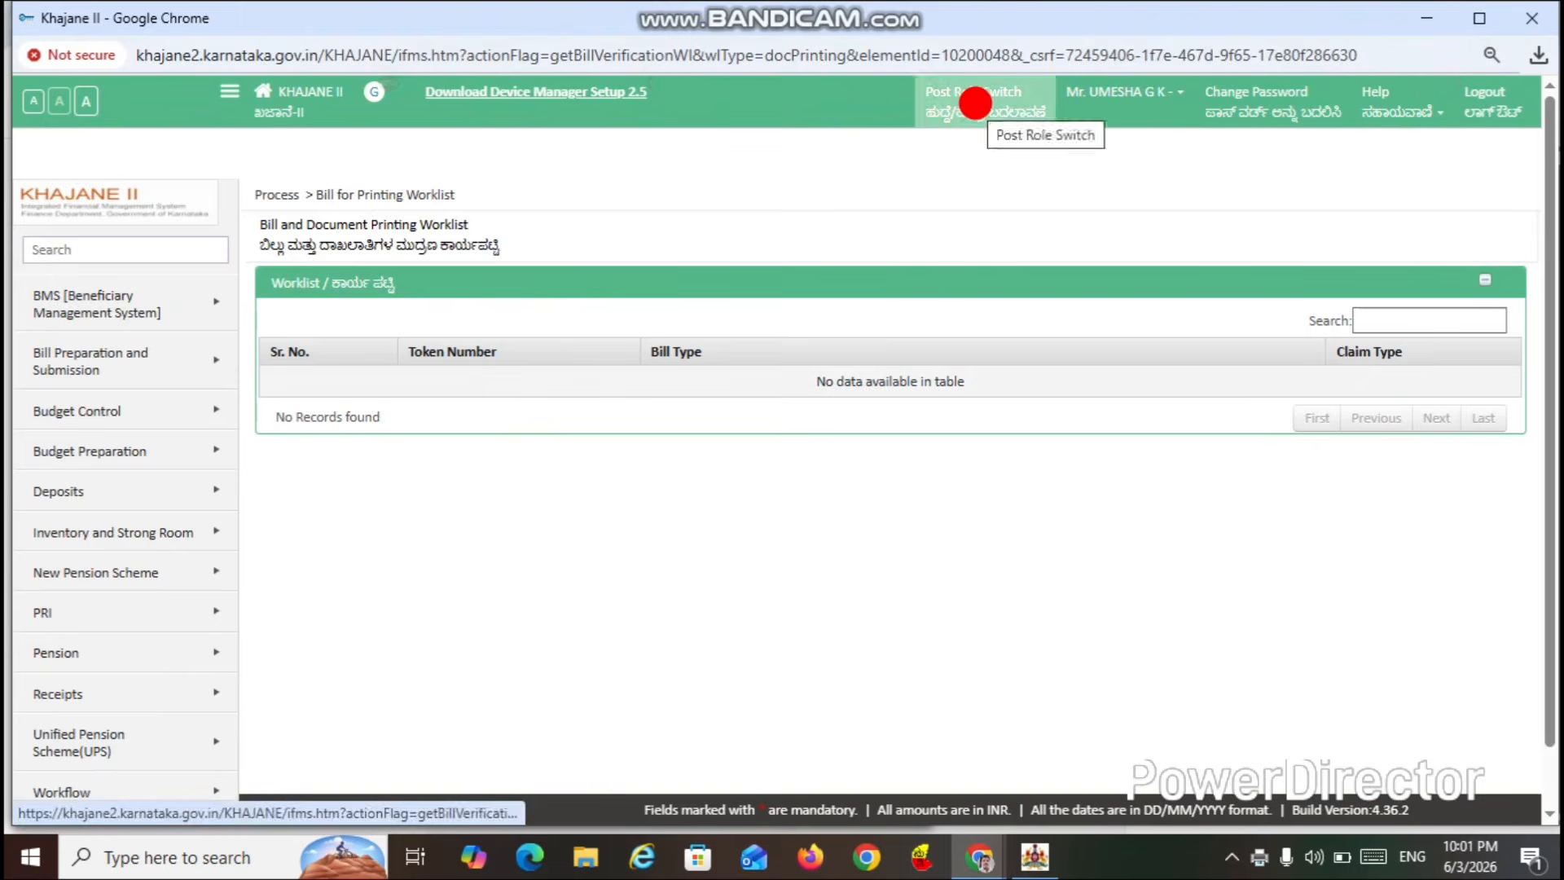
# - Switch back to the Drawing and Disbursement Officer role and open the Bill Ready for Submission Worklist
pyautogui.click(975, 103)
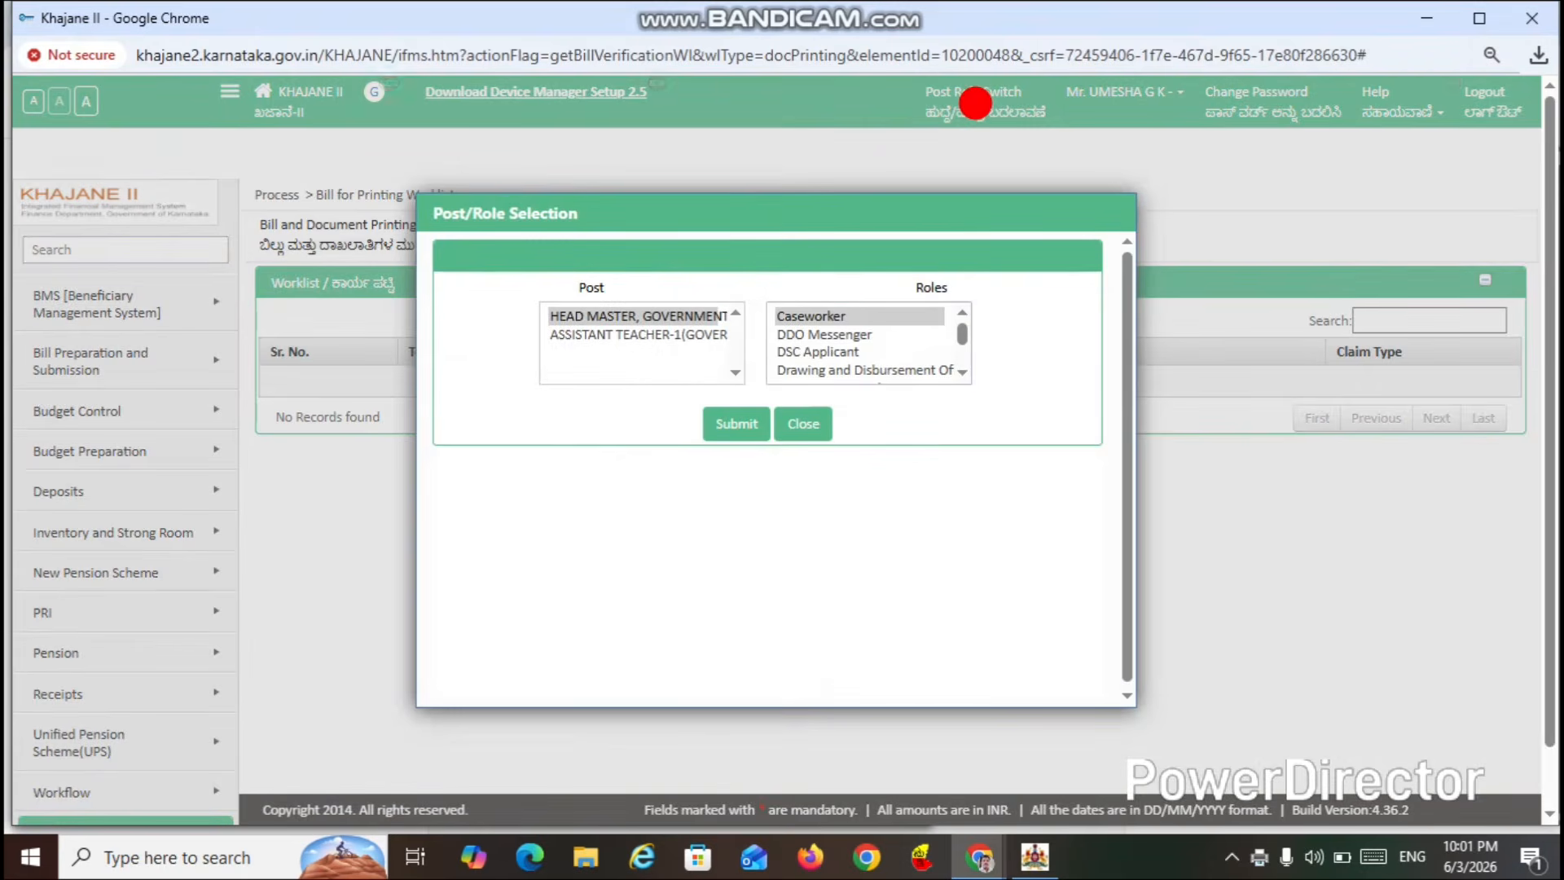
pyautogui.click(906, 368)
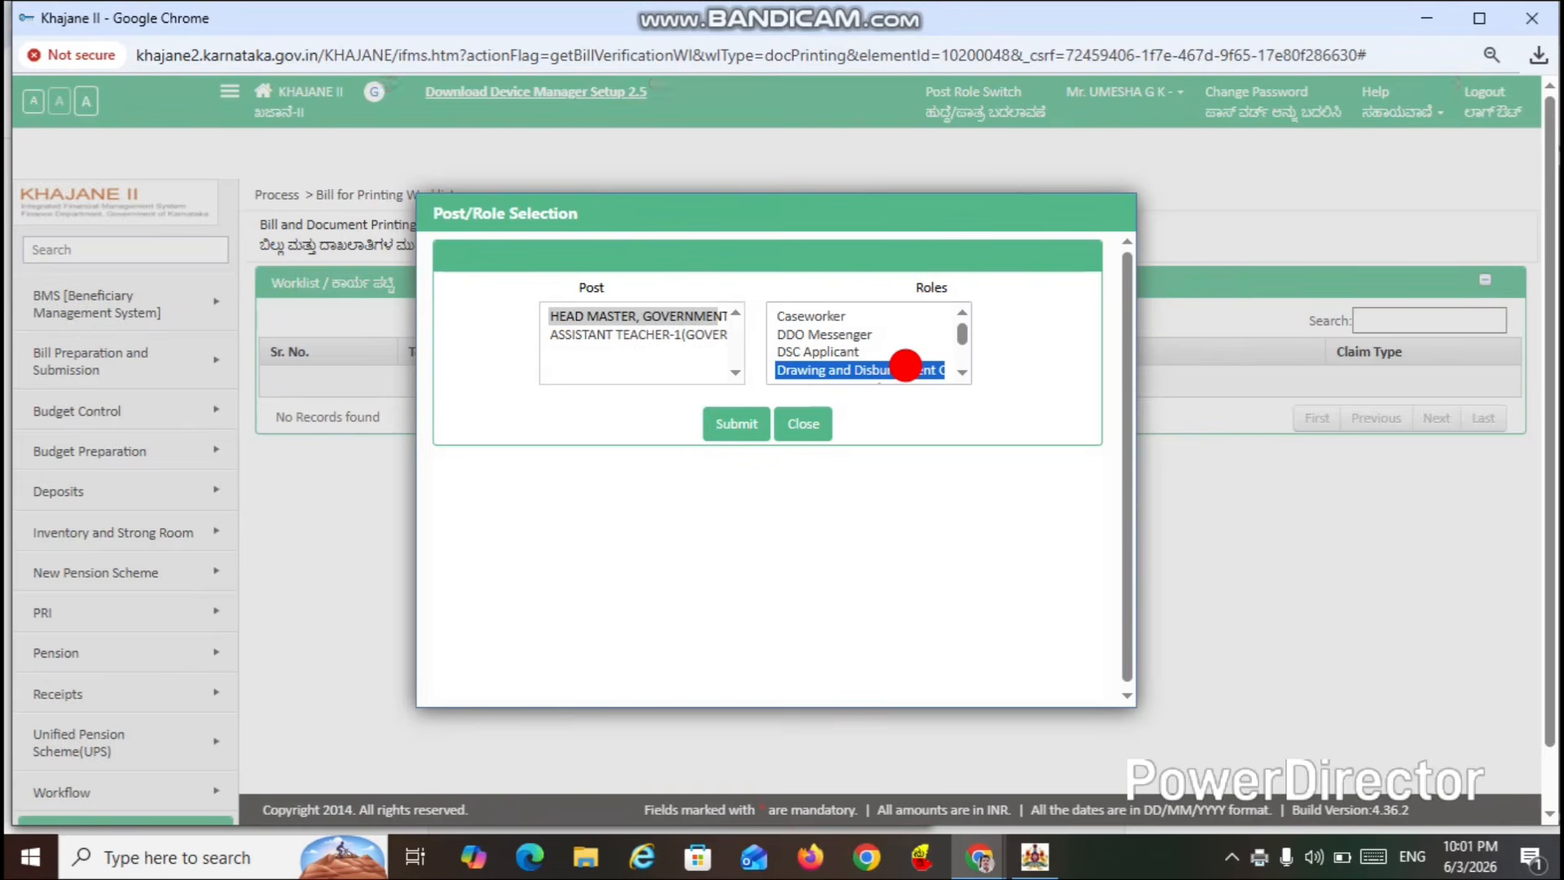
pyautogui.click(748, 421)
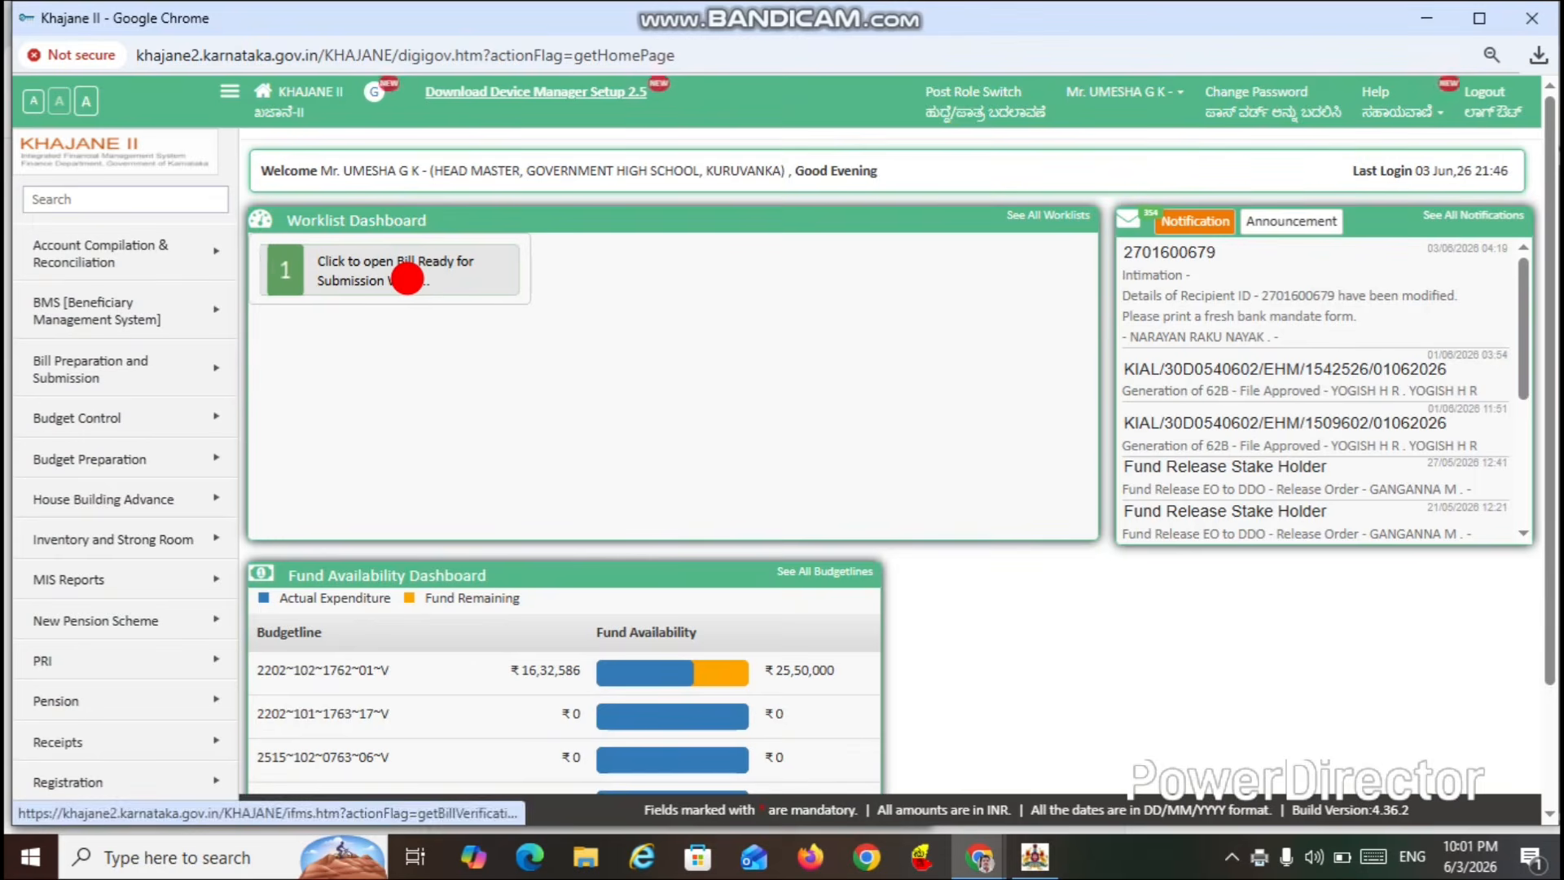
pyautogui.click(400, 273)
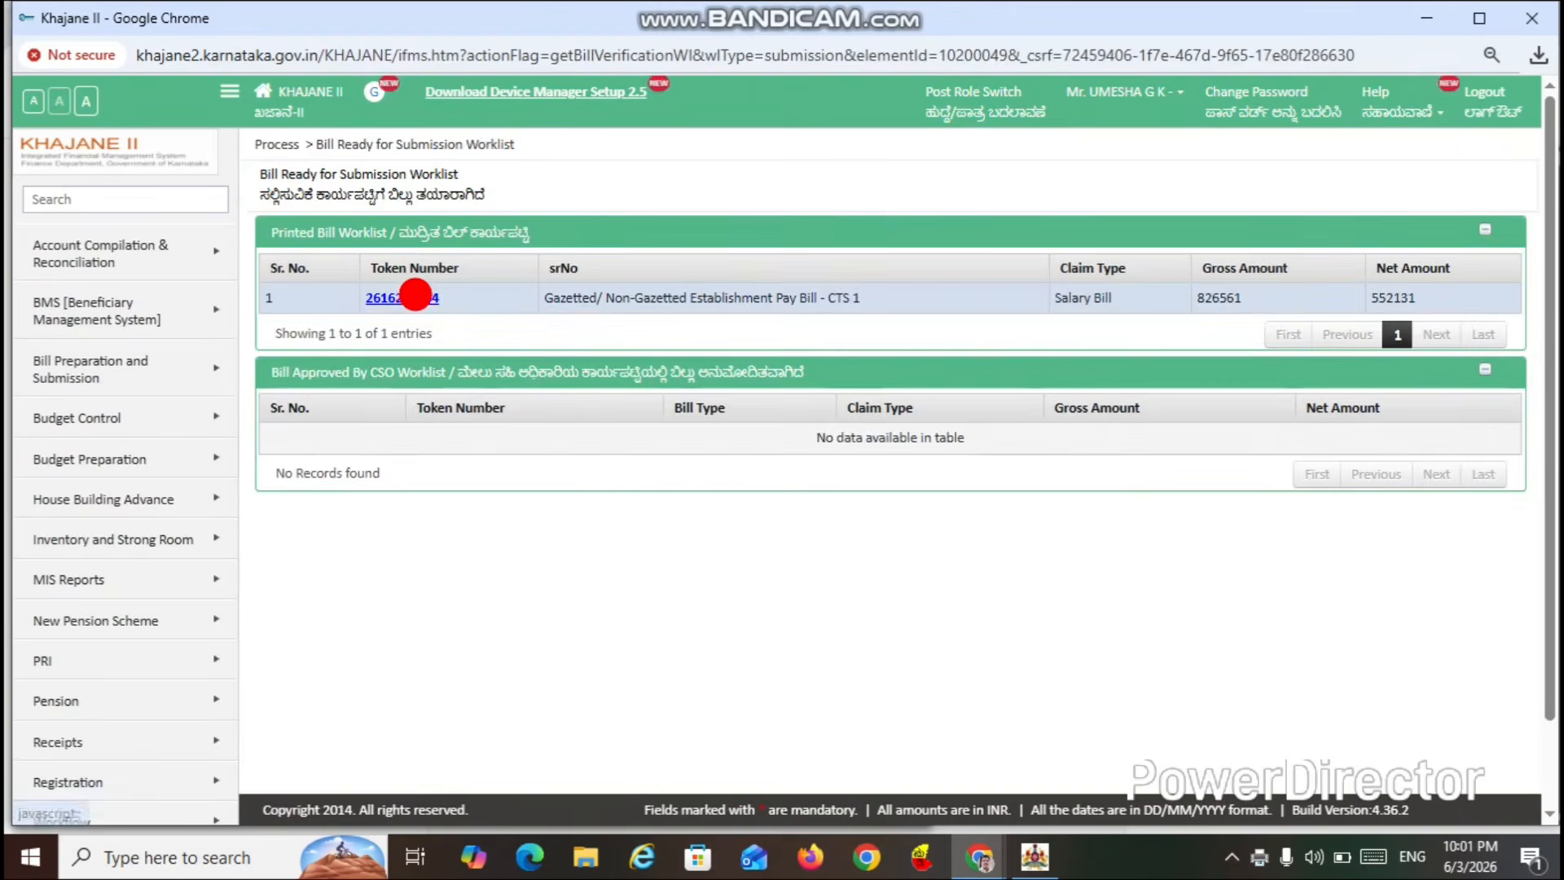
# - Send the printed salary bill to the treasury, sign it with the officer's digital certificate, and close the bill information
pyautogui.click(415, 296)
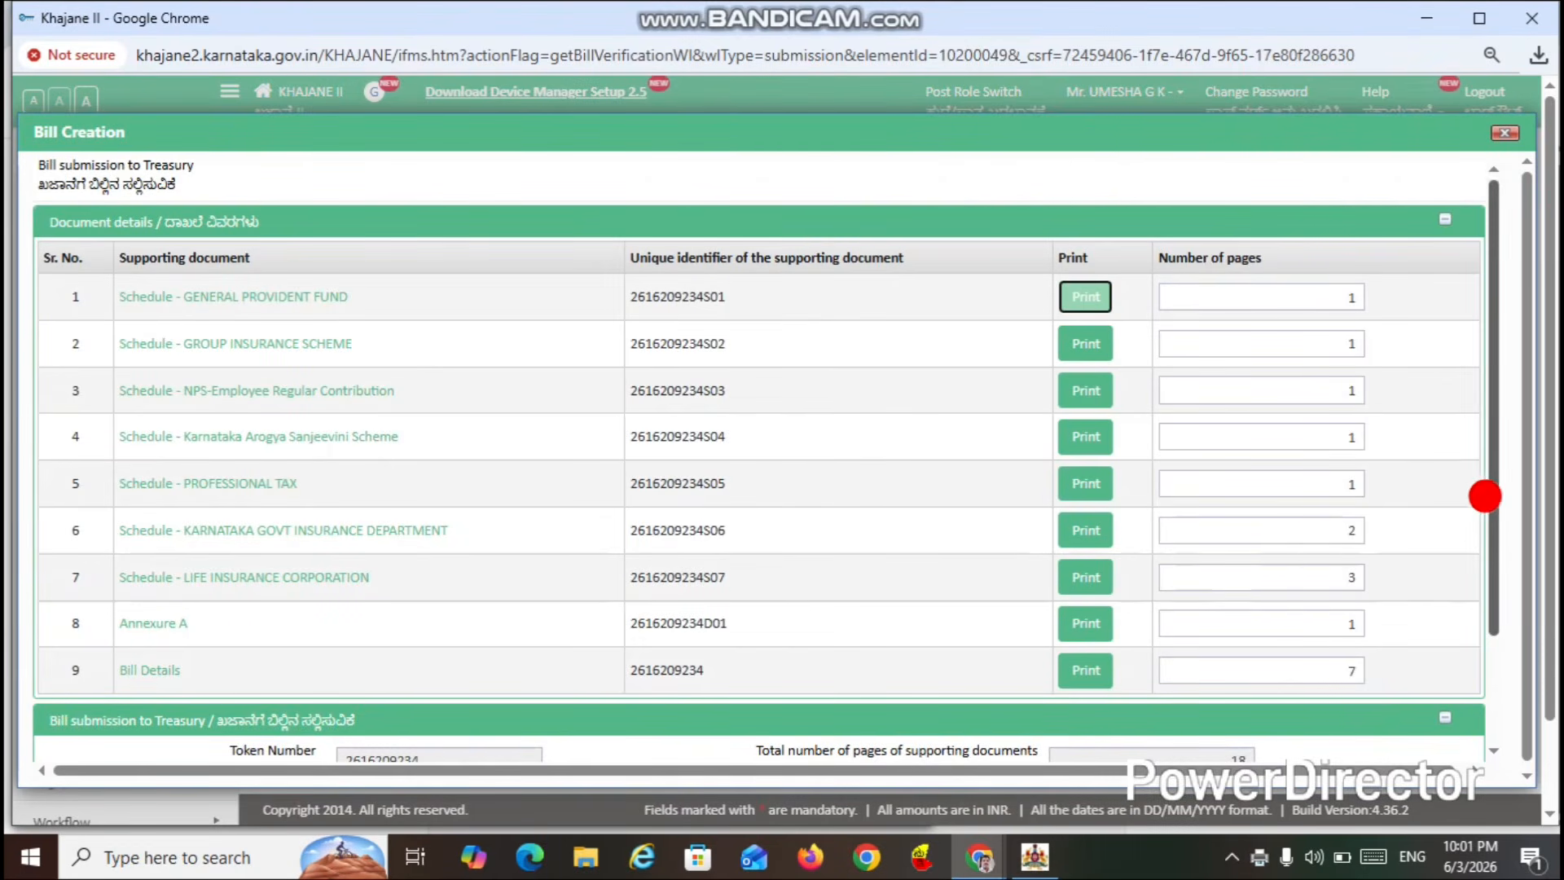
pyautogui.scroll(-3, 1486, 496)
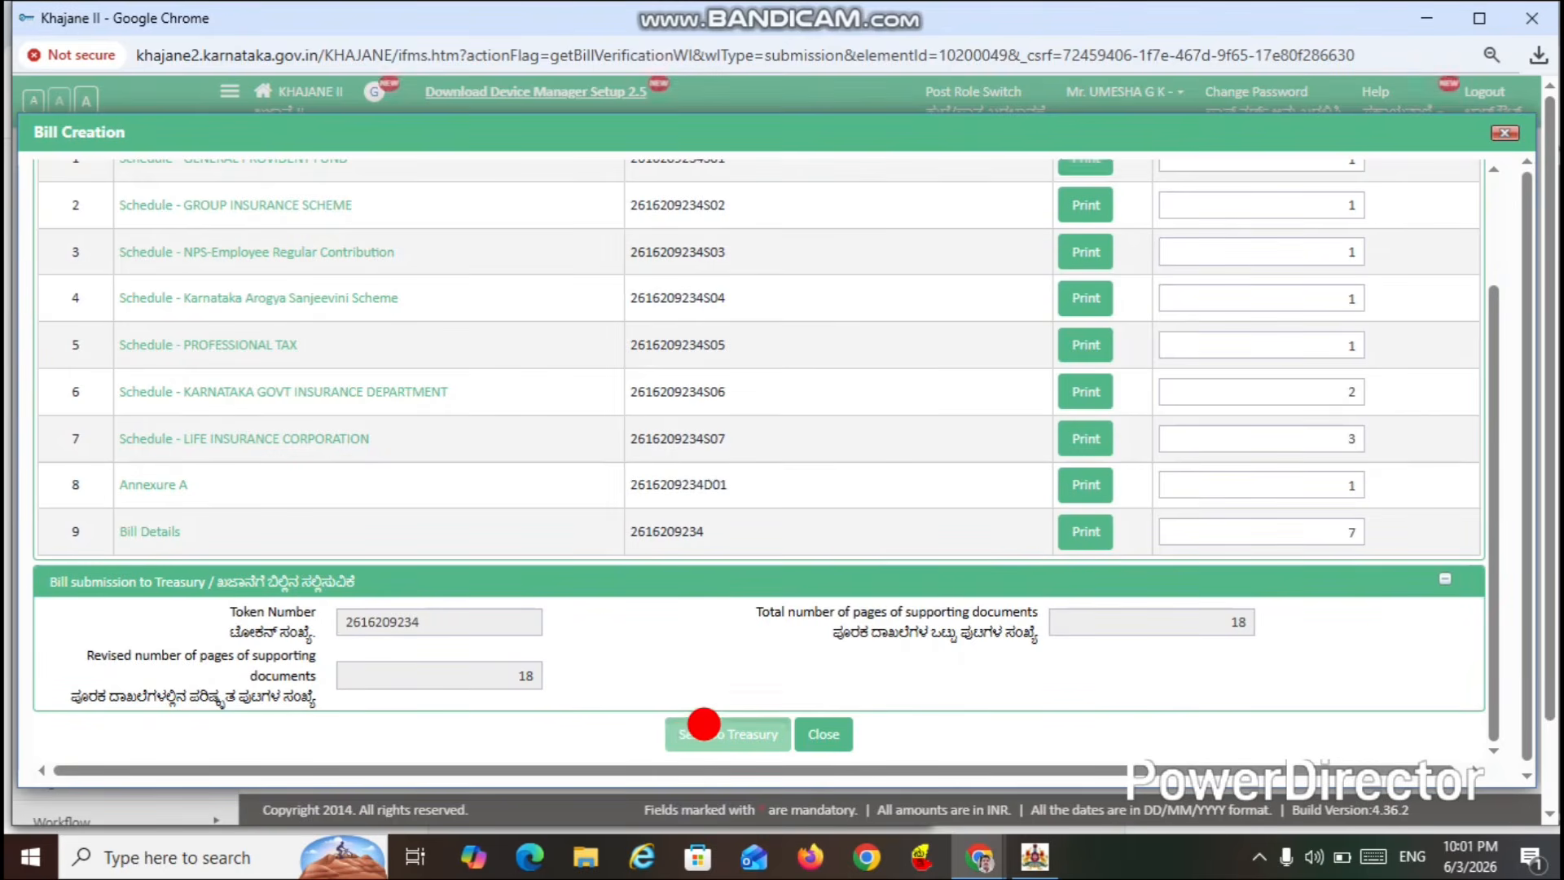
pyautogui.click(702, 733)
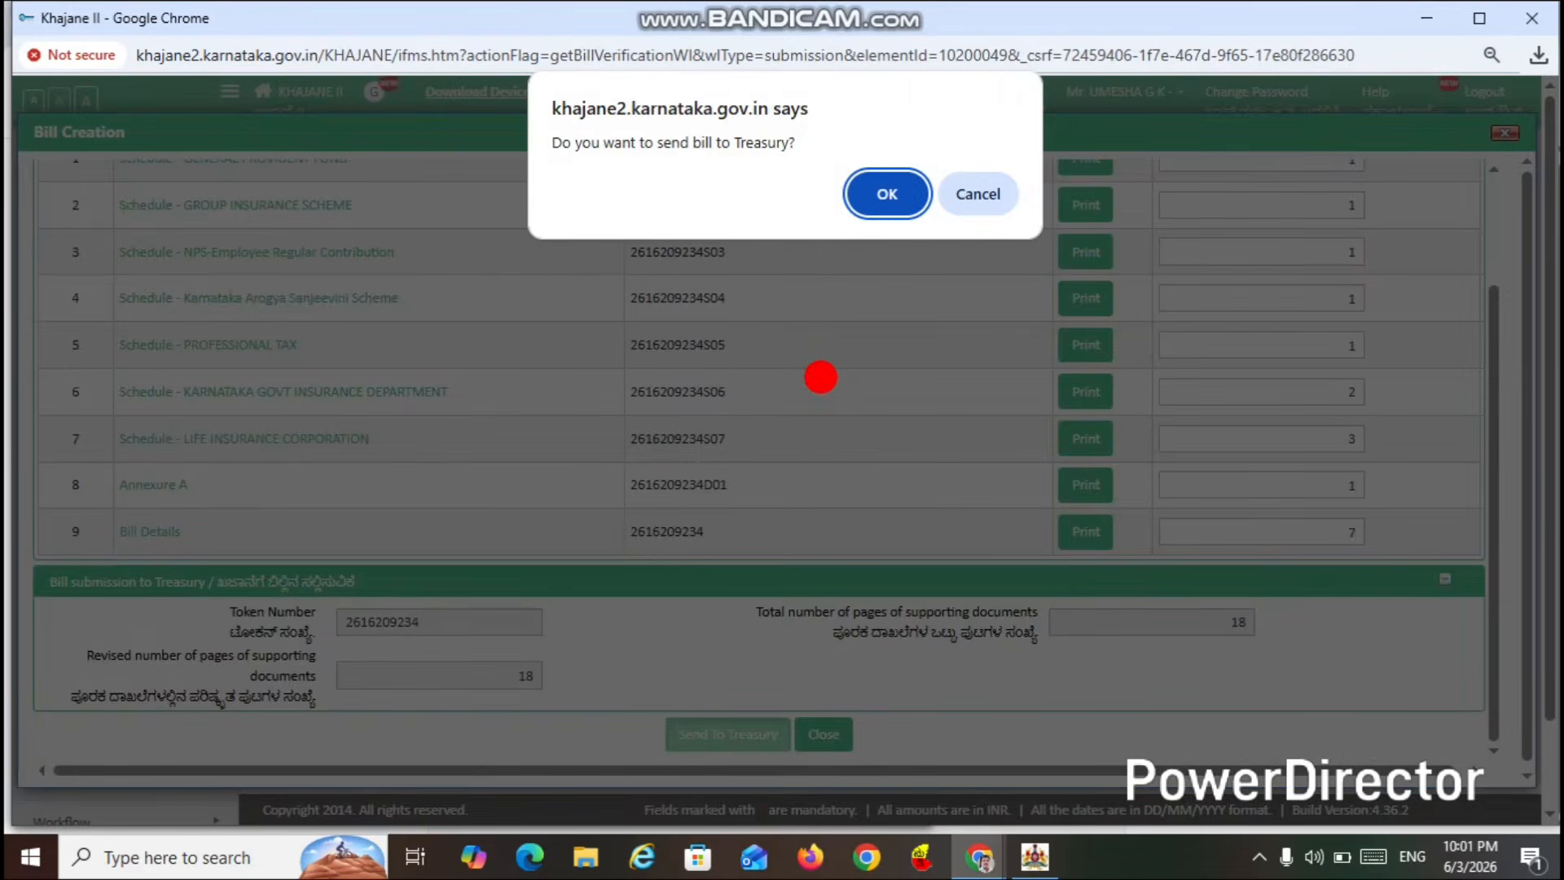
pyautogui.click(889, 202)
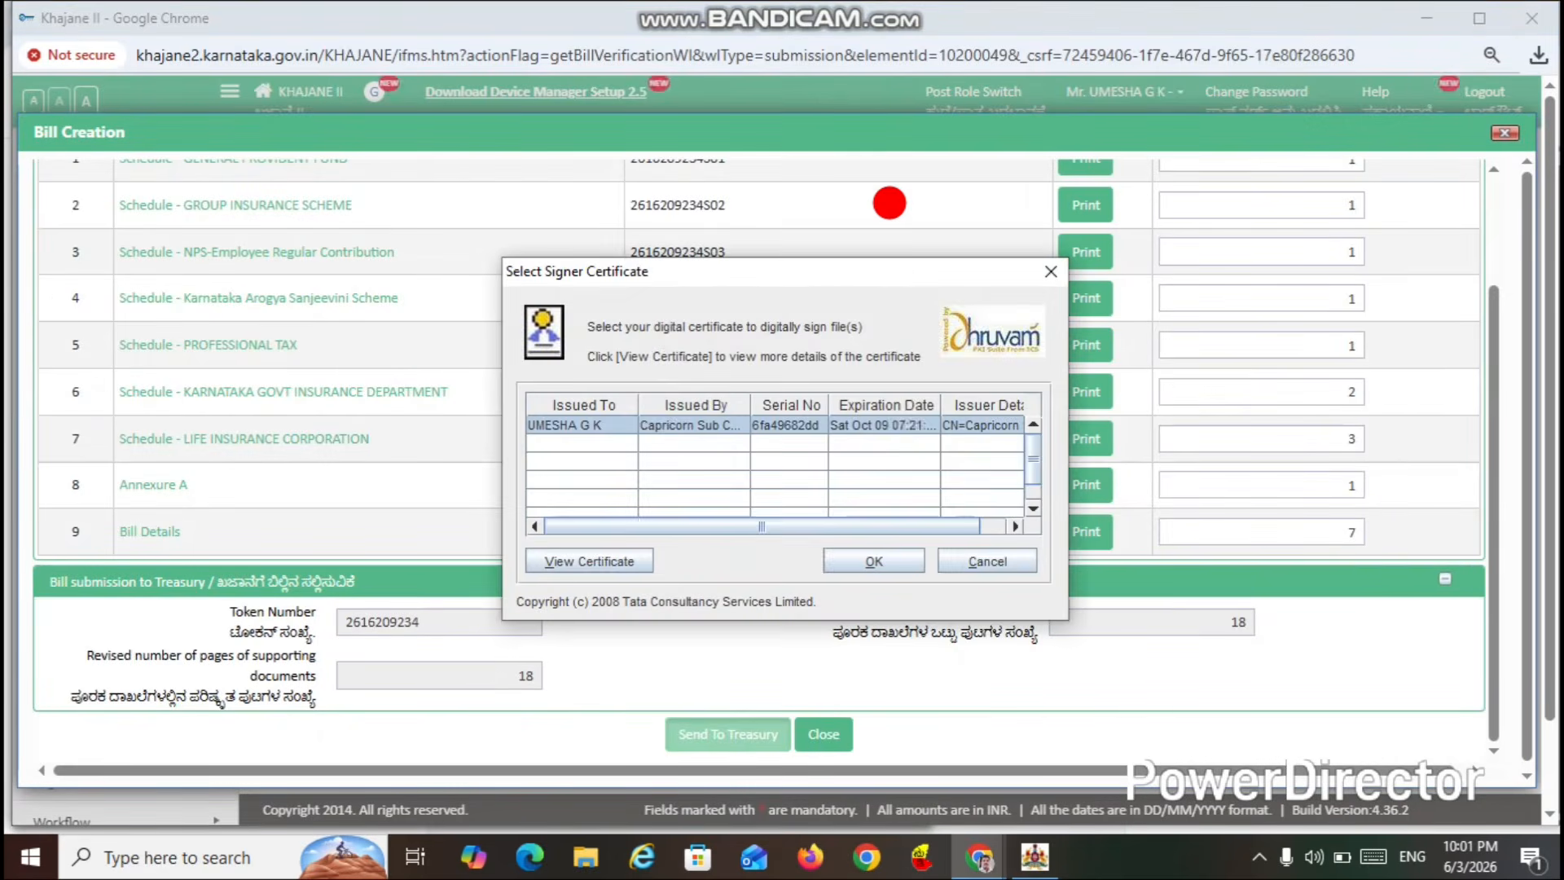
pyautogui.click(887, 559)
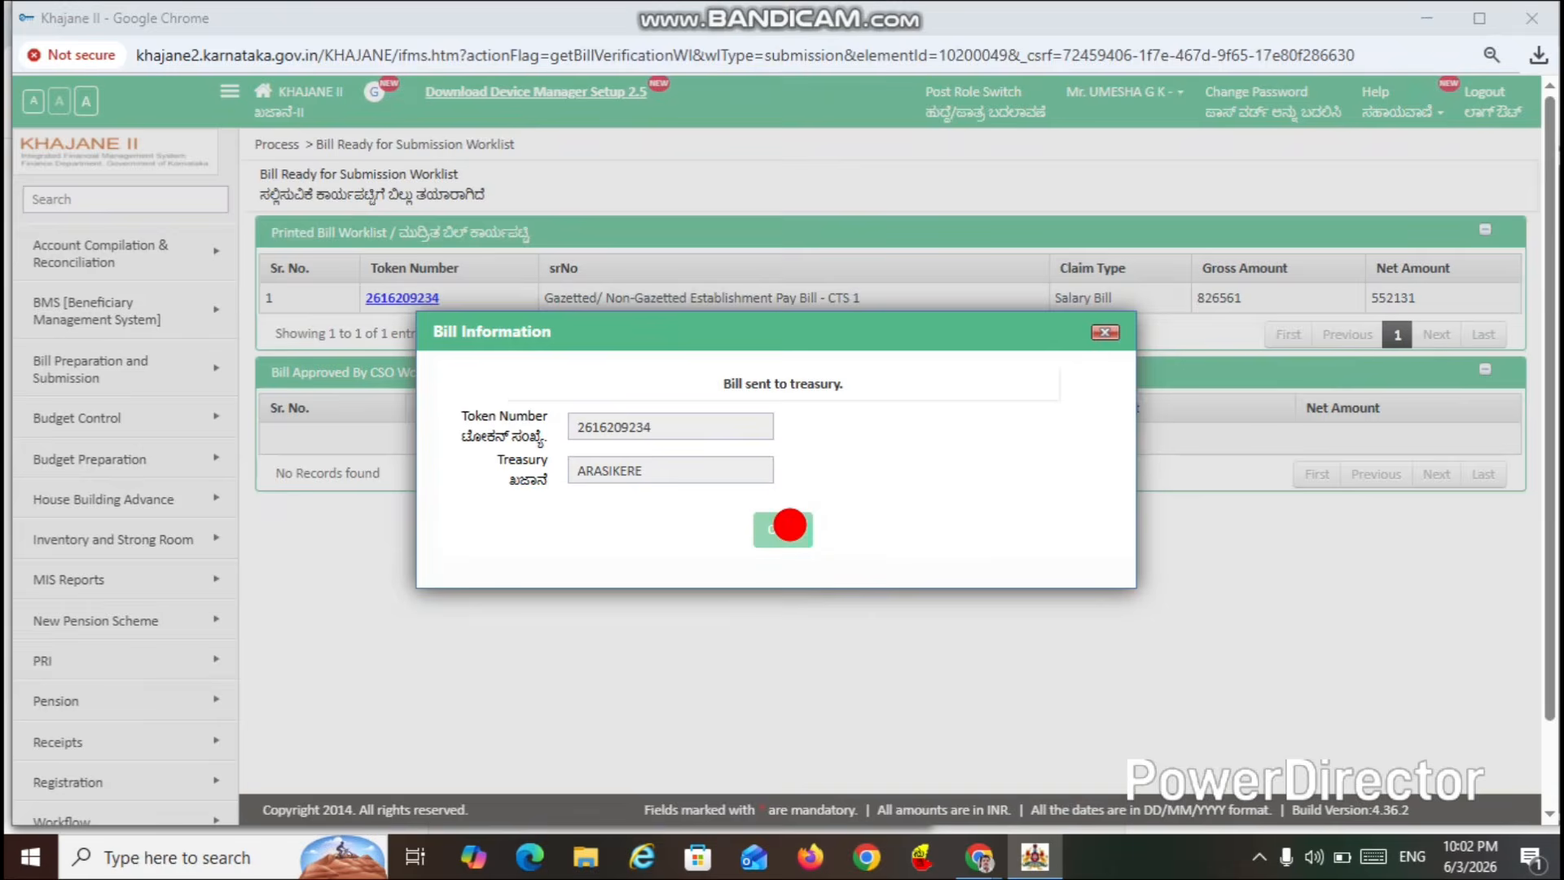
pyautogui.click(789, 524)
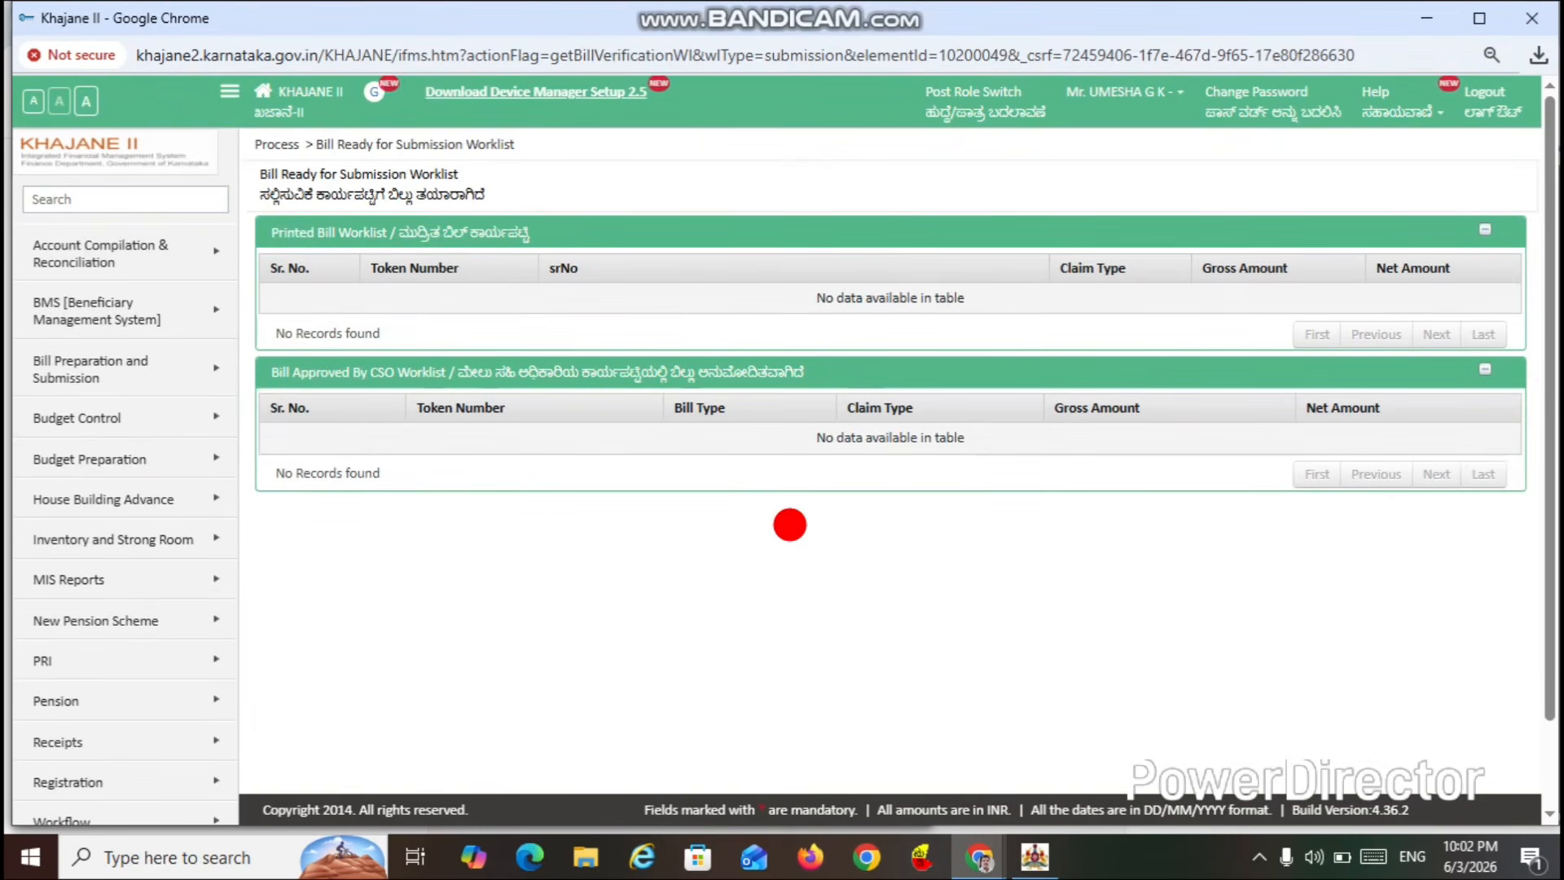